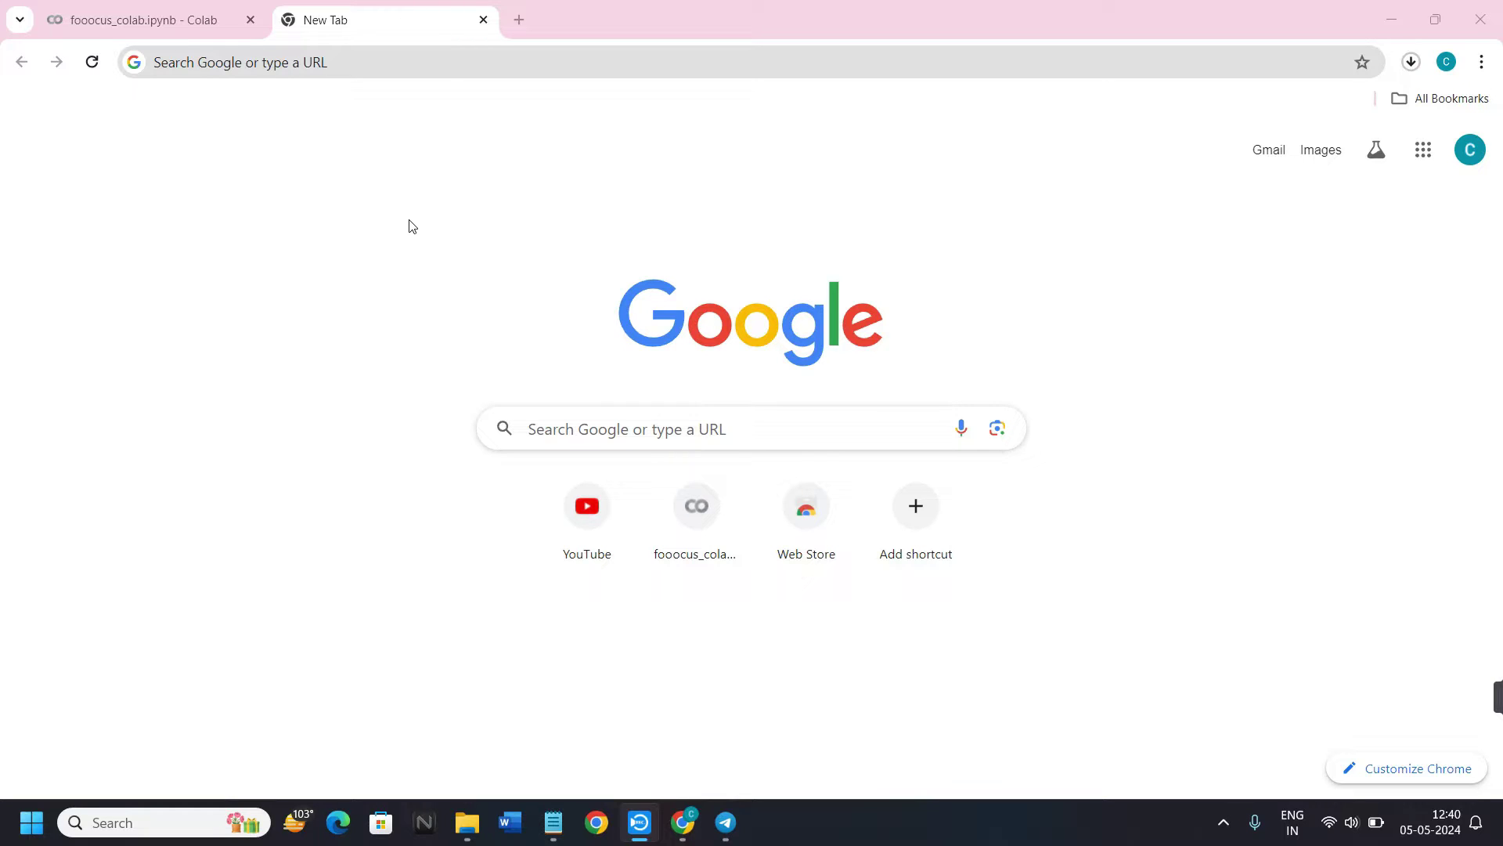
Run a Google search for 'civit ai' from the address-bar history suggestion
click(227, 65)
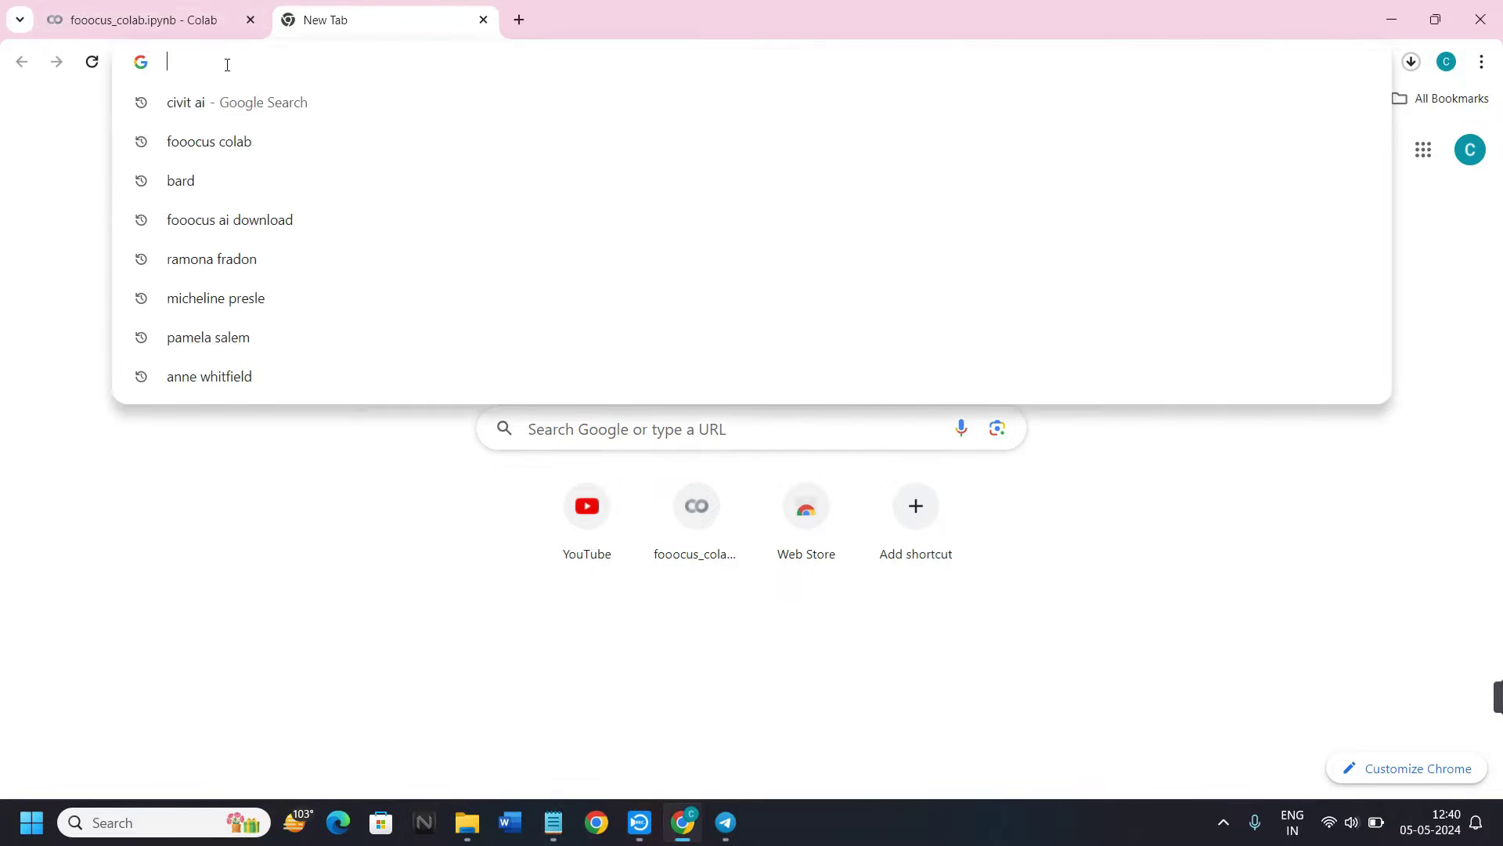
click(213, 103)
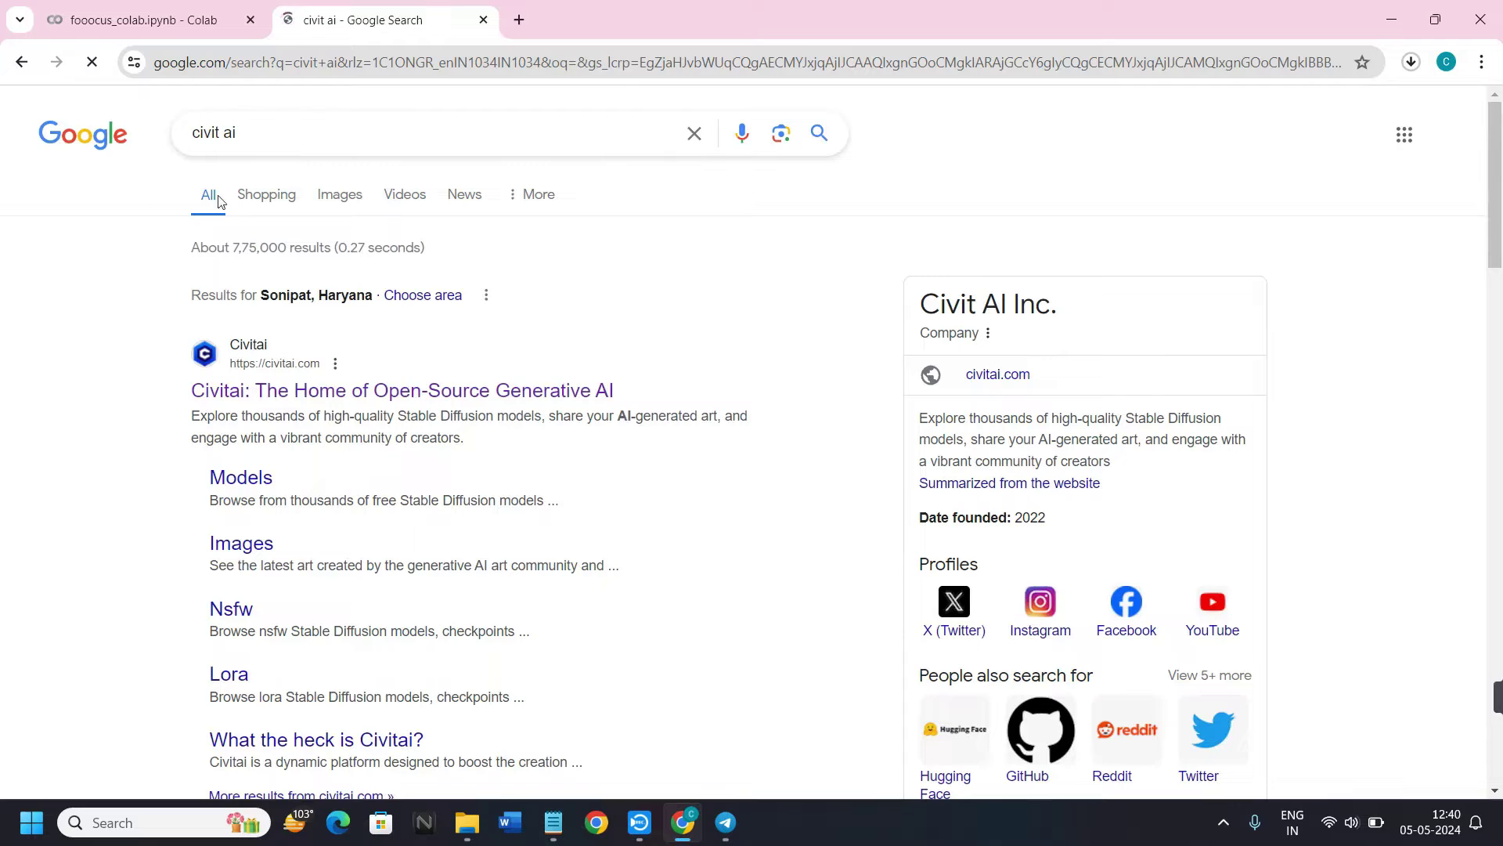
Go to the Civitai site, open its Models page and dismiss the Cosmetic Shop banner
click(318, 392)
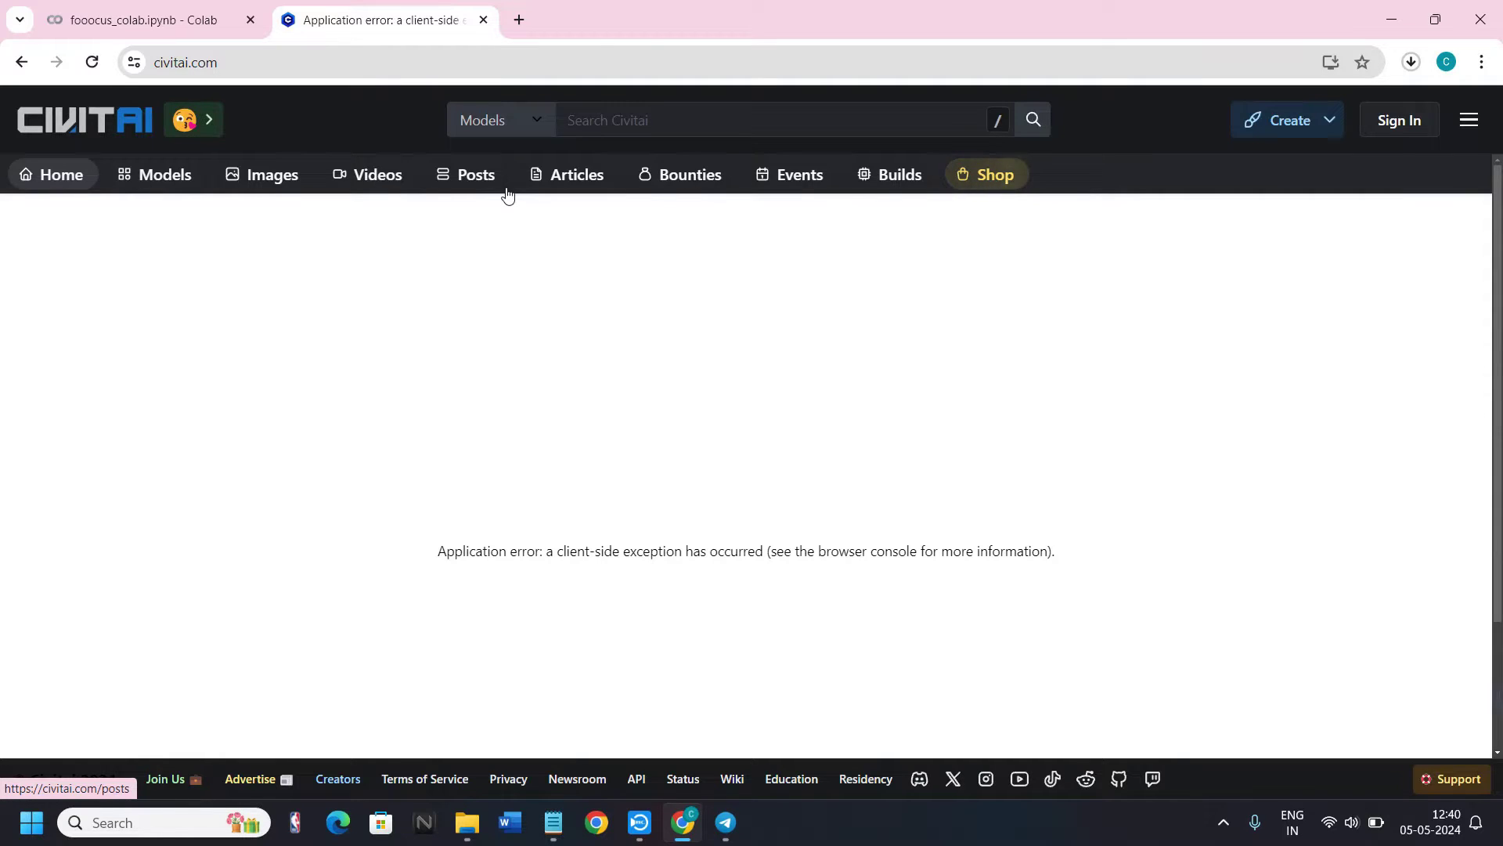
click(178, 179)
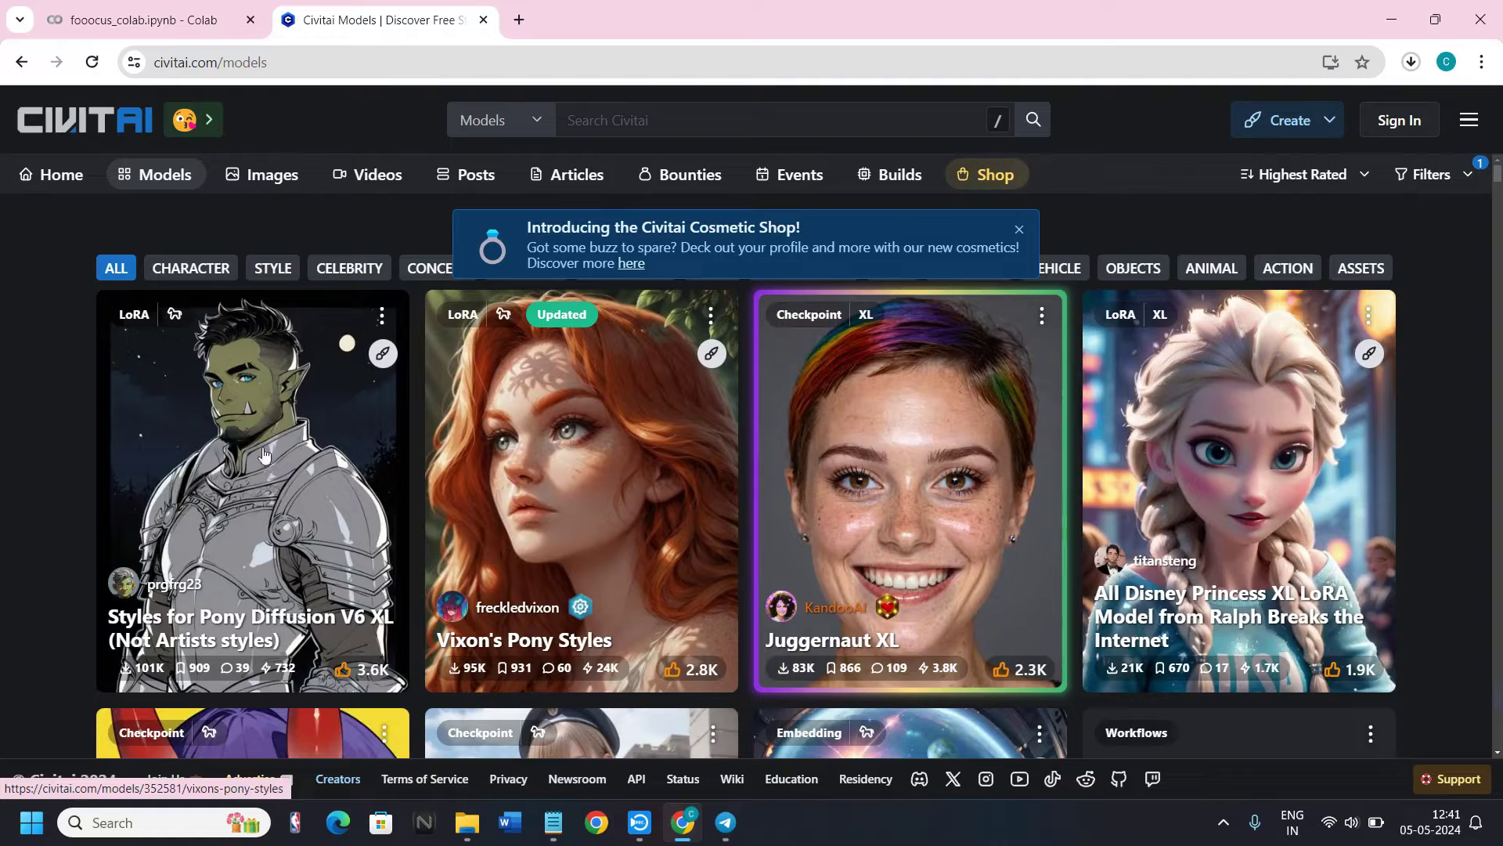
click(1019, 235)
scroll(814, 411, down, 12)
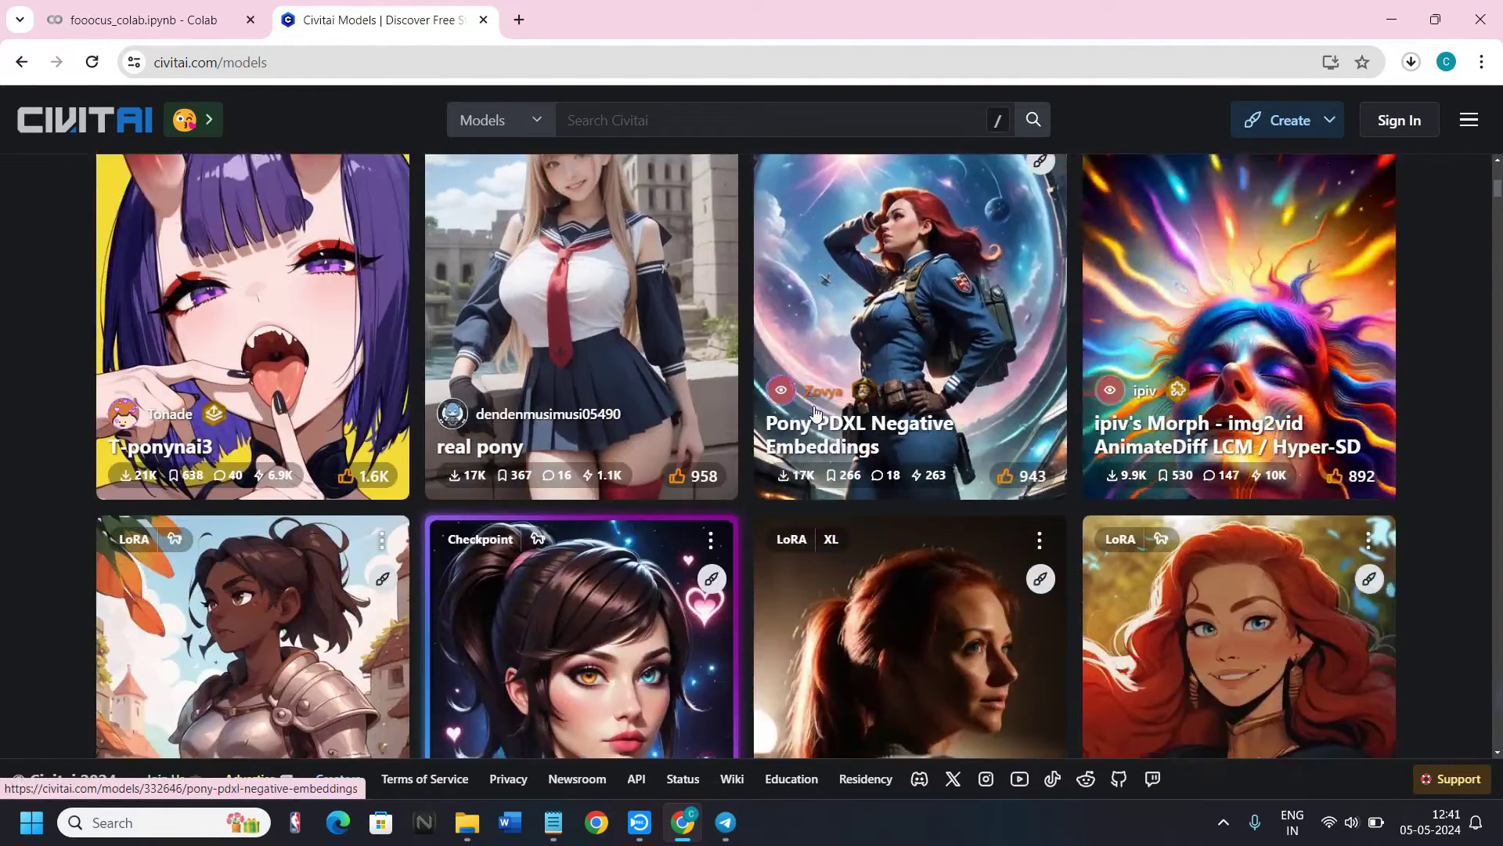
scroll(814, 411, up, 15)
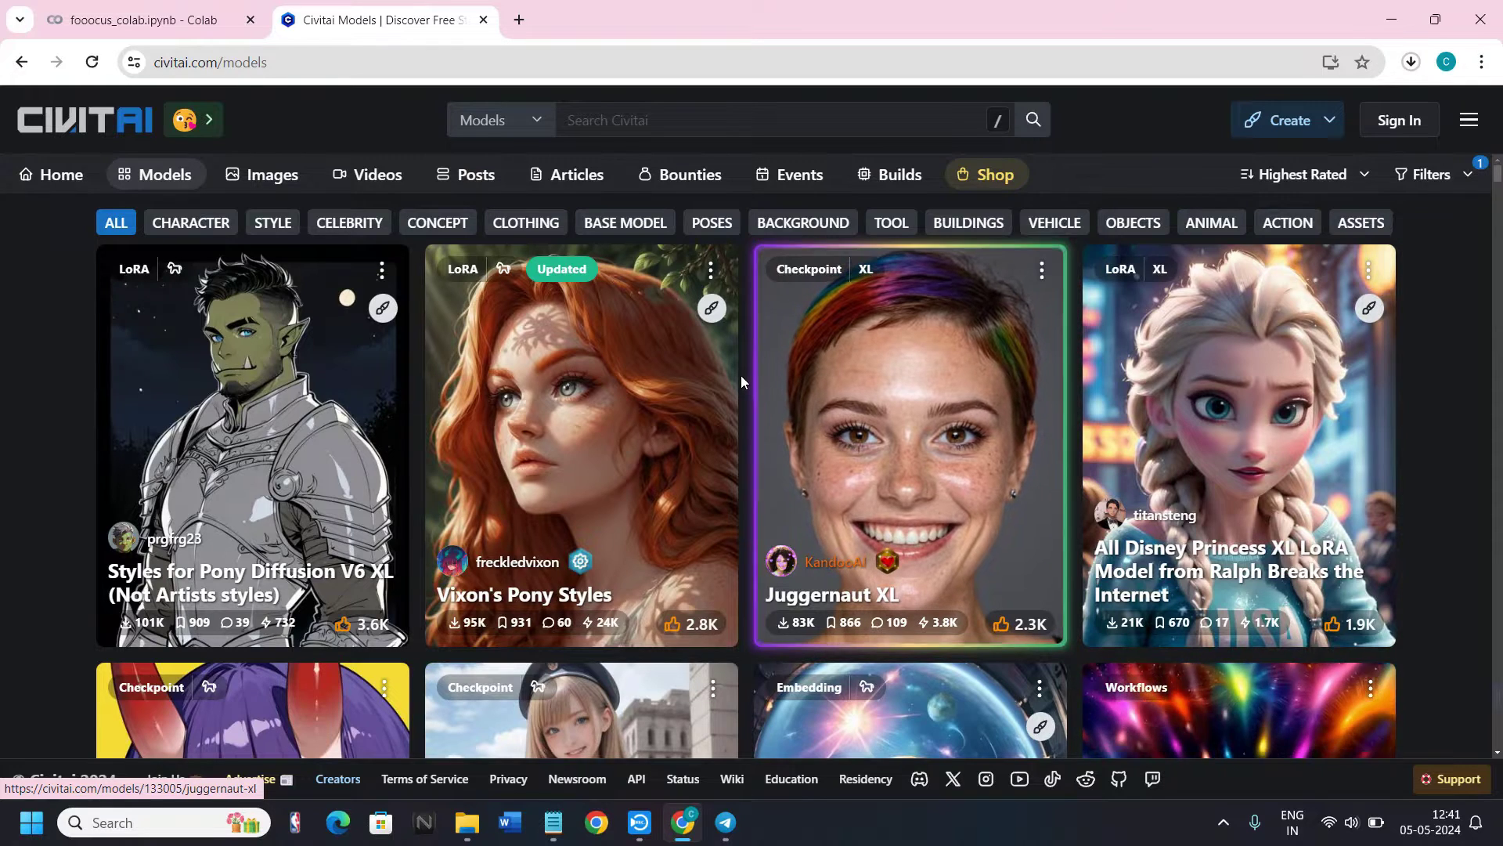
Filter base models to SDXL 1.0 LCM, SDXL Turbo, SDXL Lightning and SDXL Hyper
click(1427, 180)
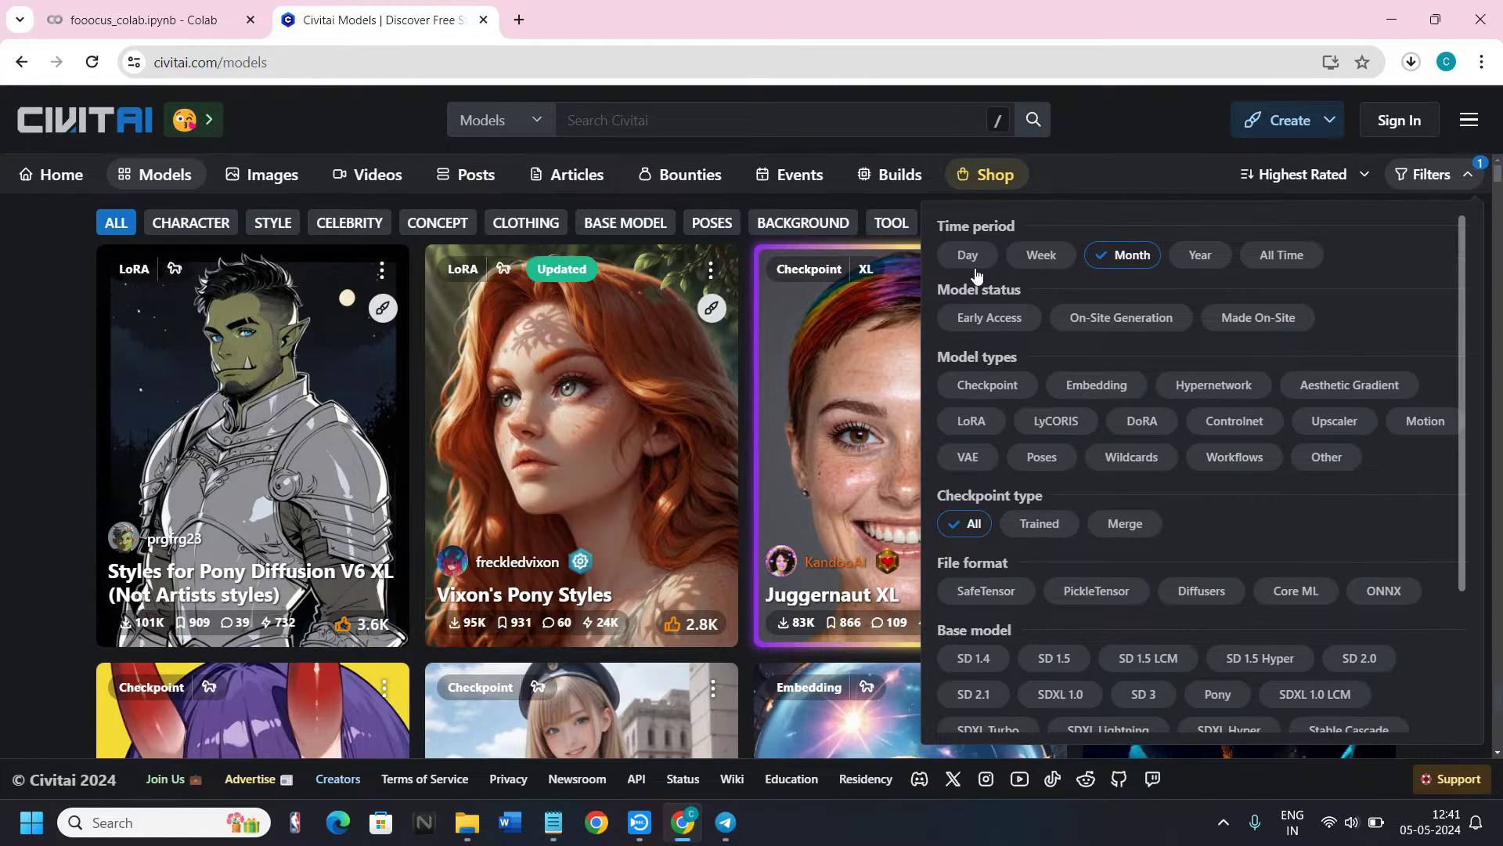
scroll(998, 454, down, 2)
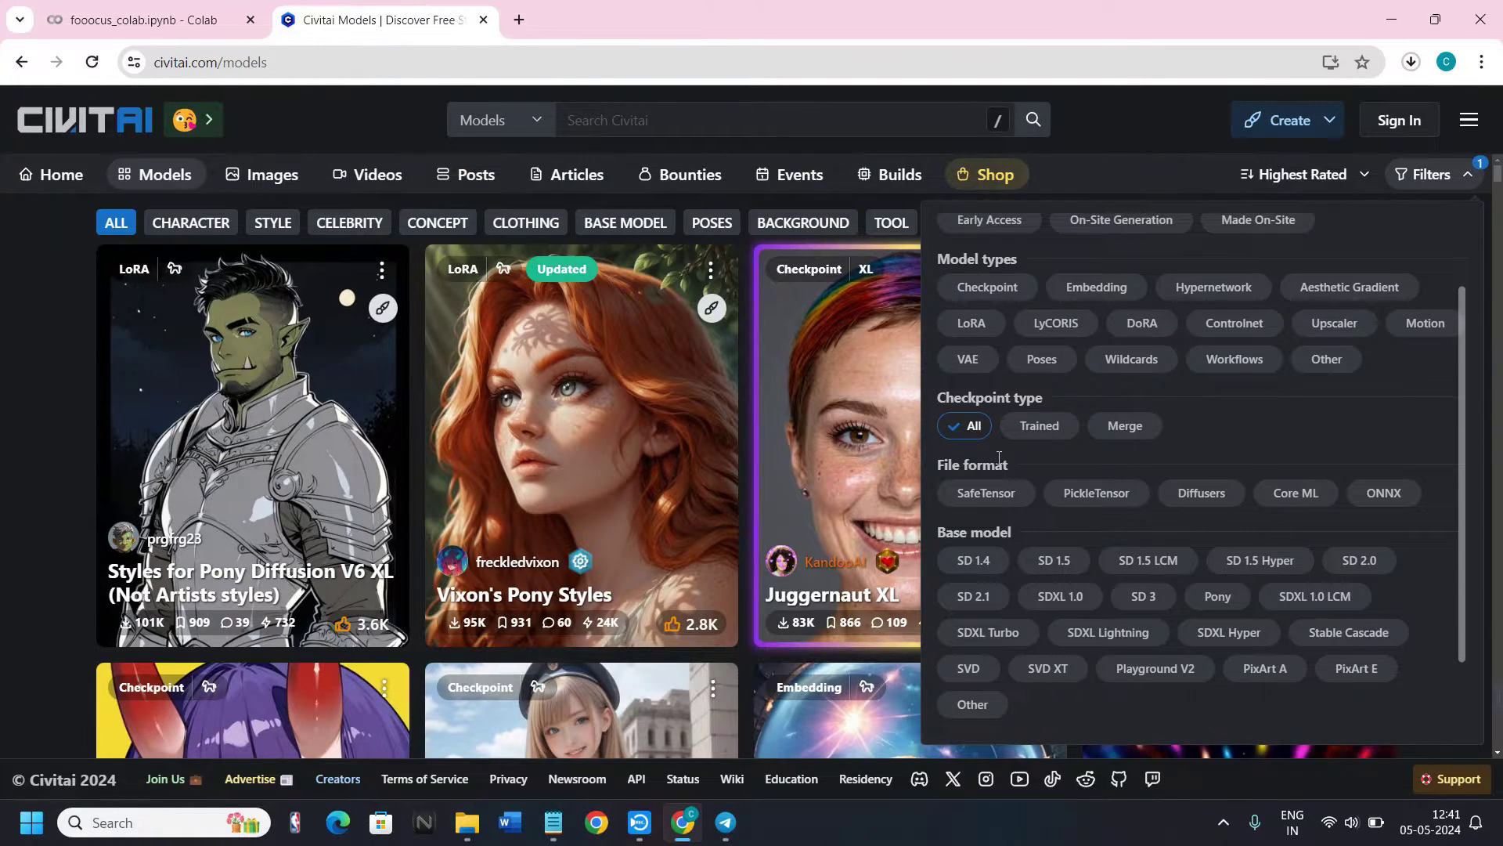
scroll(999, 466, down, 2)
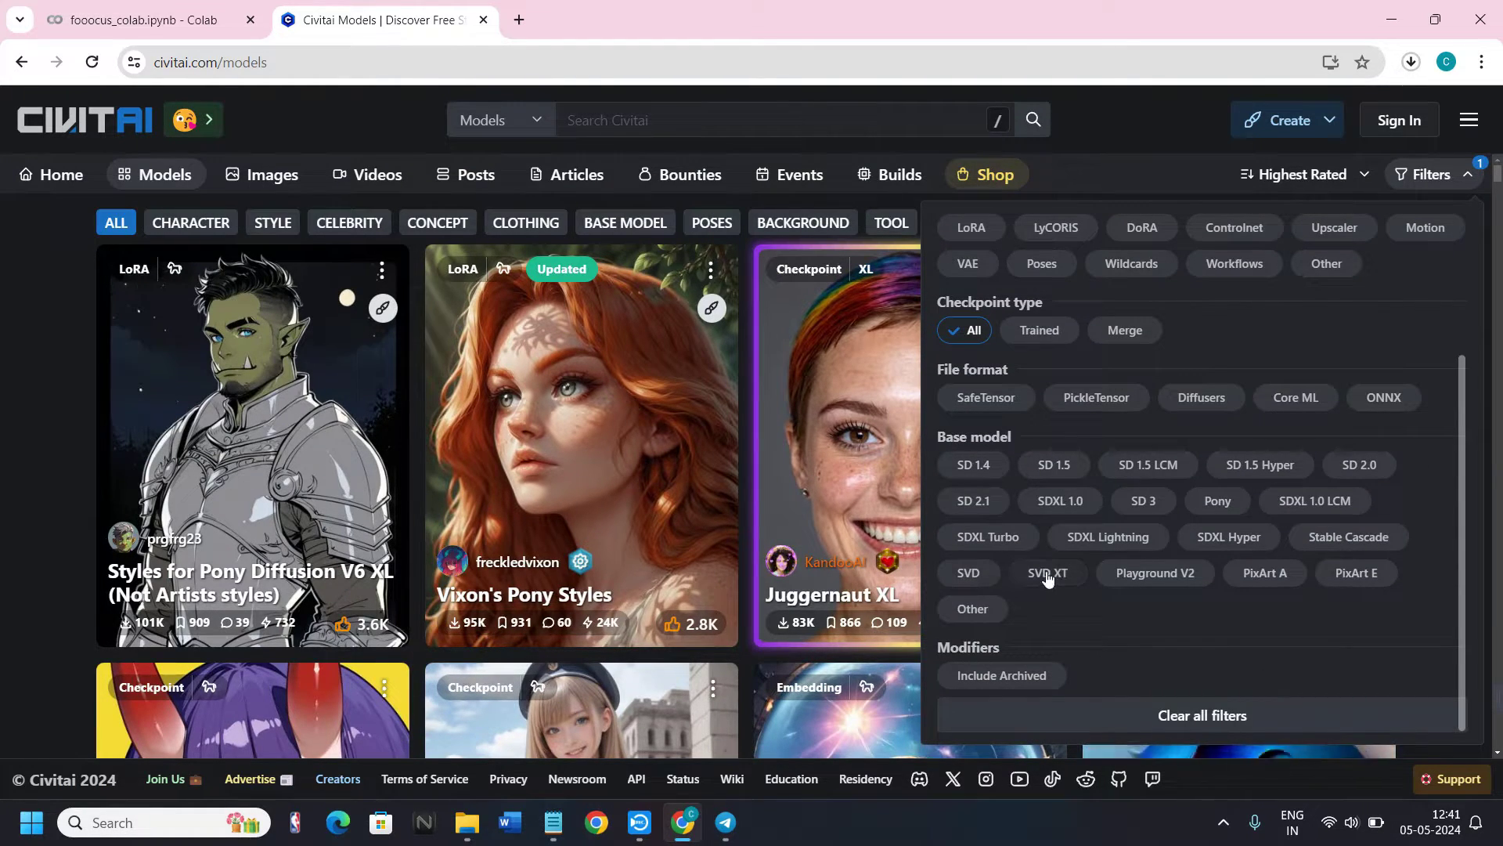
click(1302, 510)
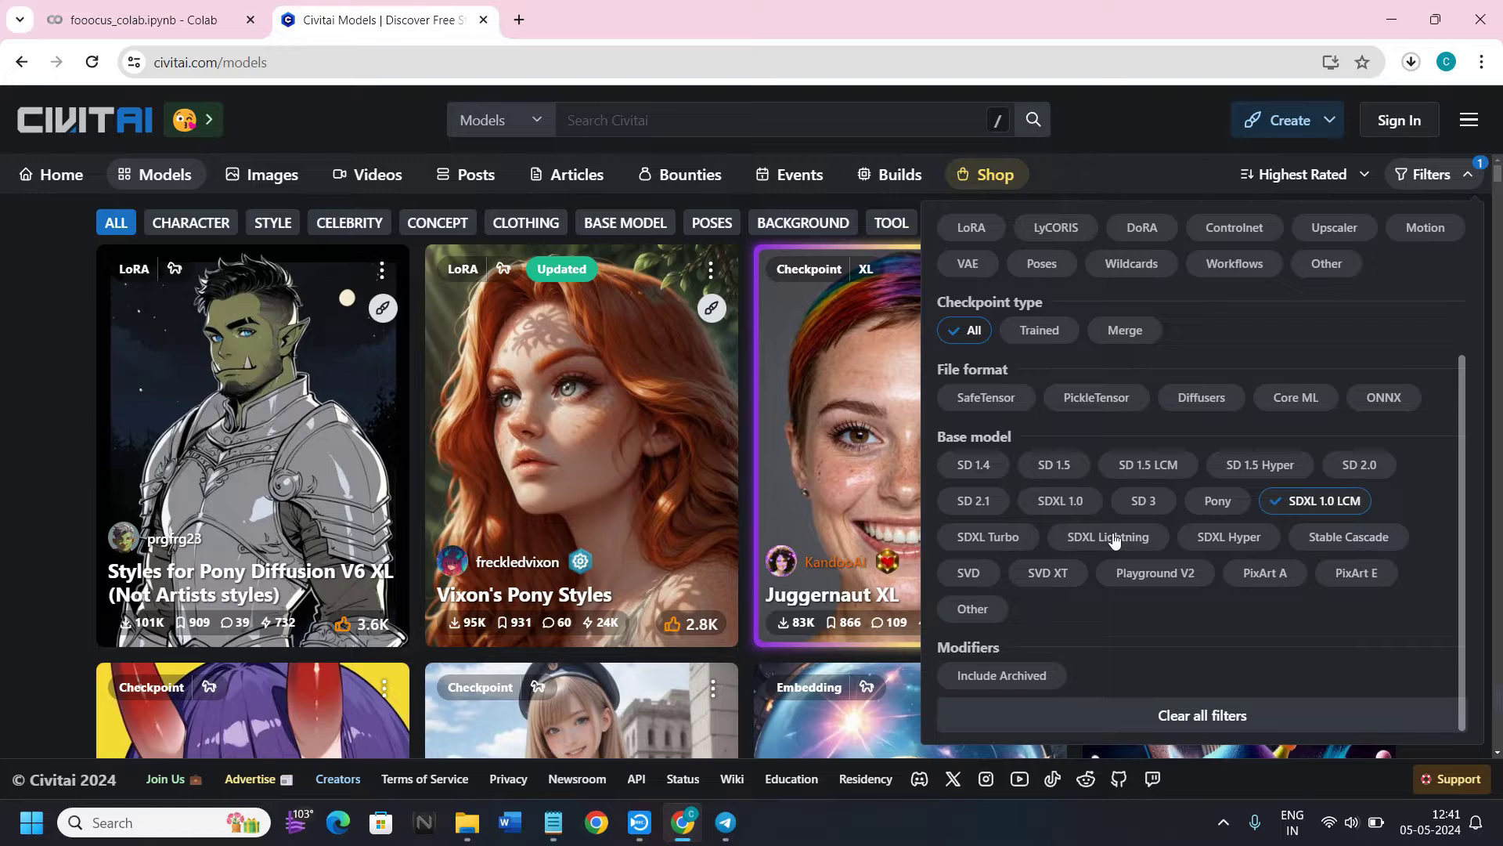
click(1245, 538)
click(1108, 537)
click(989, 538)
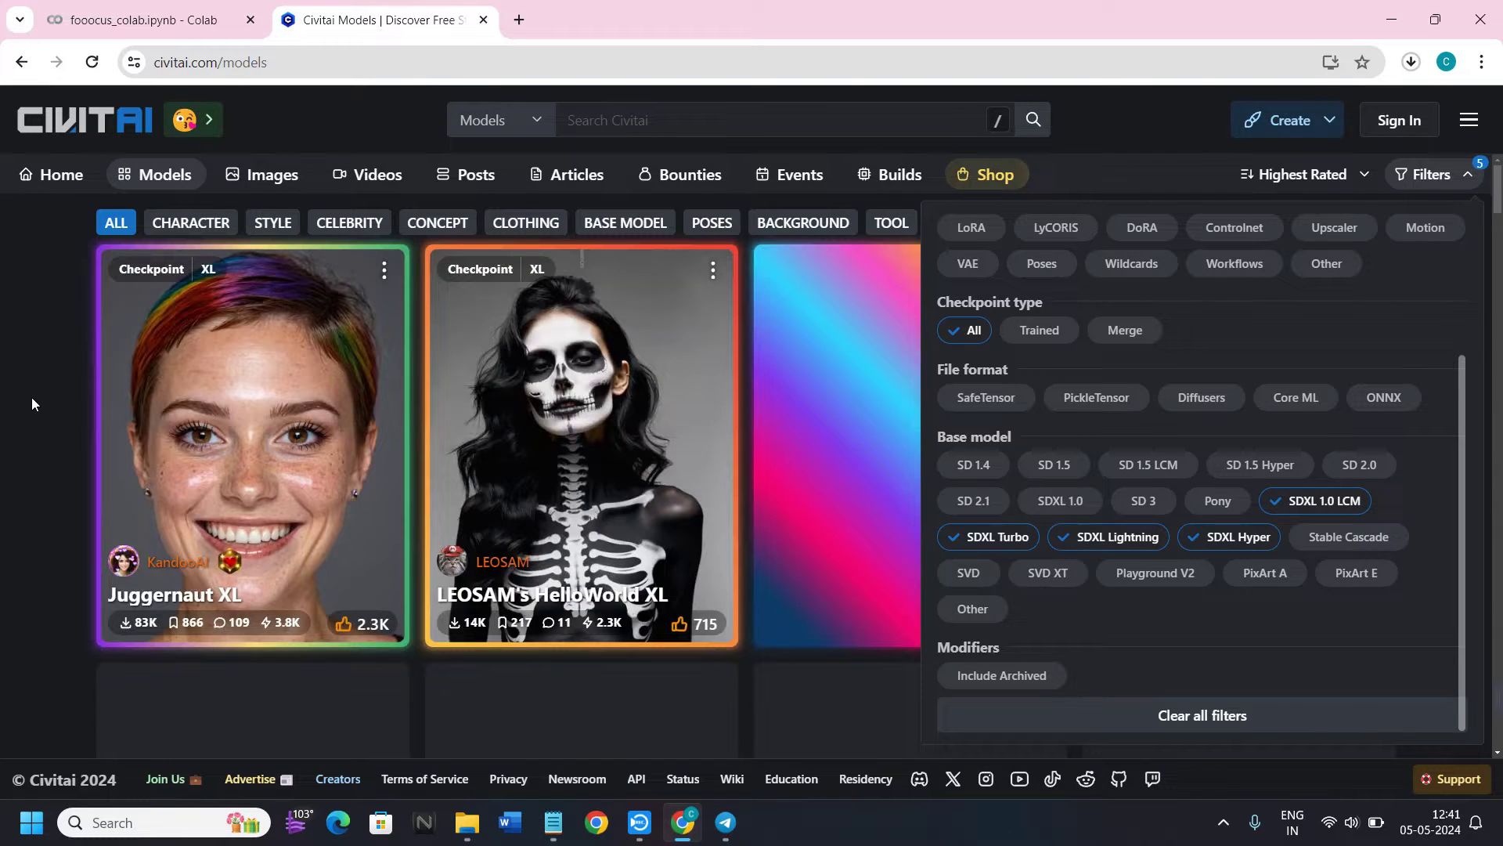
click(31, 397)
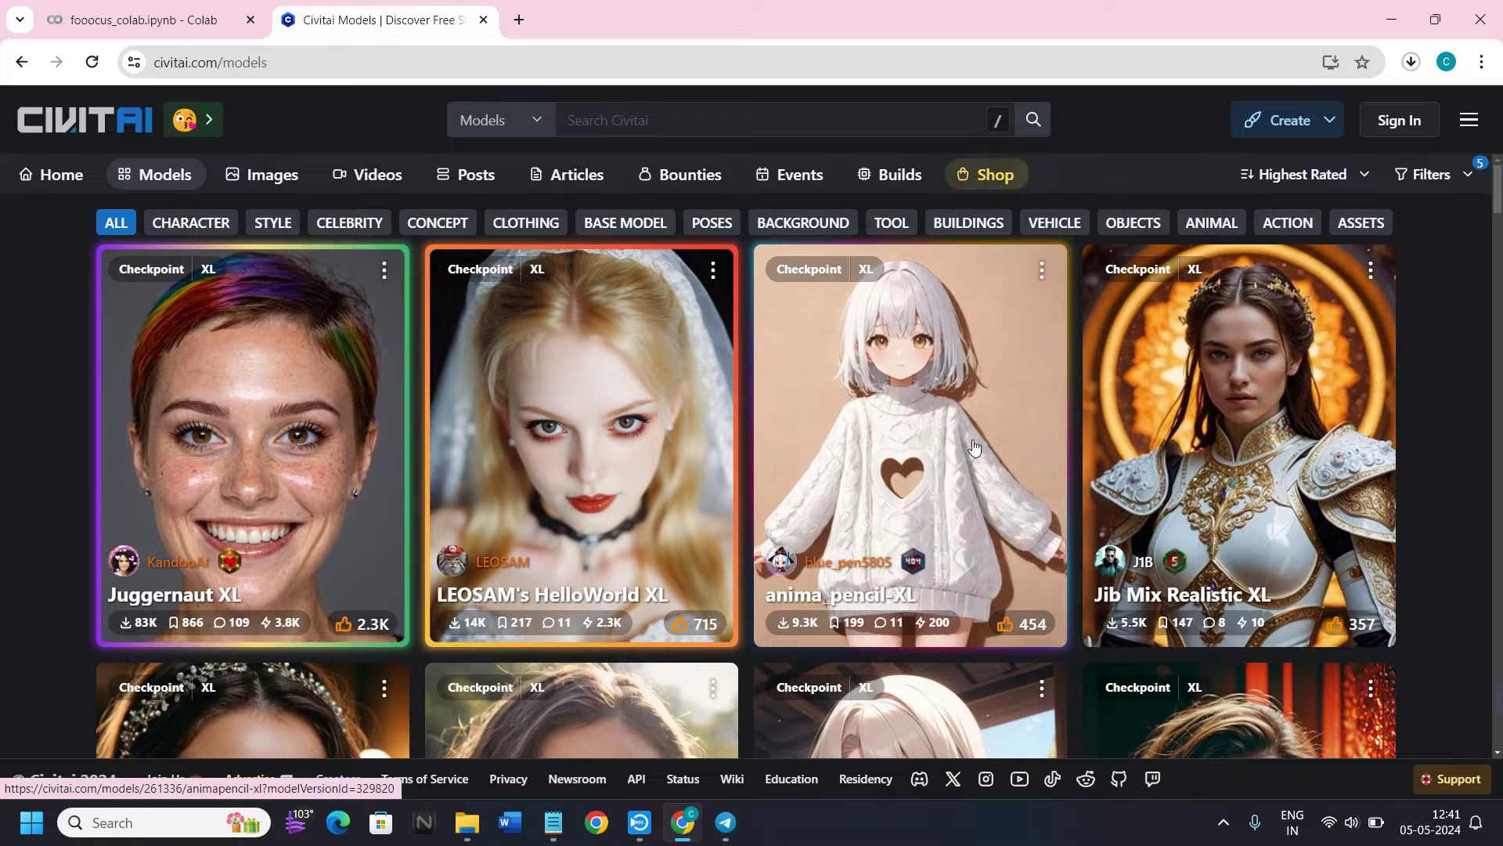
Open the Copax TimeLessXL - SDXL1.0 model card from the filtered list
scroll(974, 446, down, 8)
scroll(349, 358, up, 3)
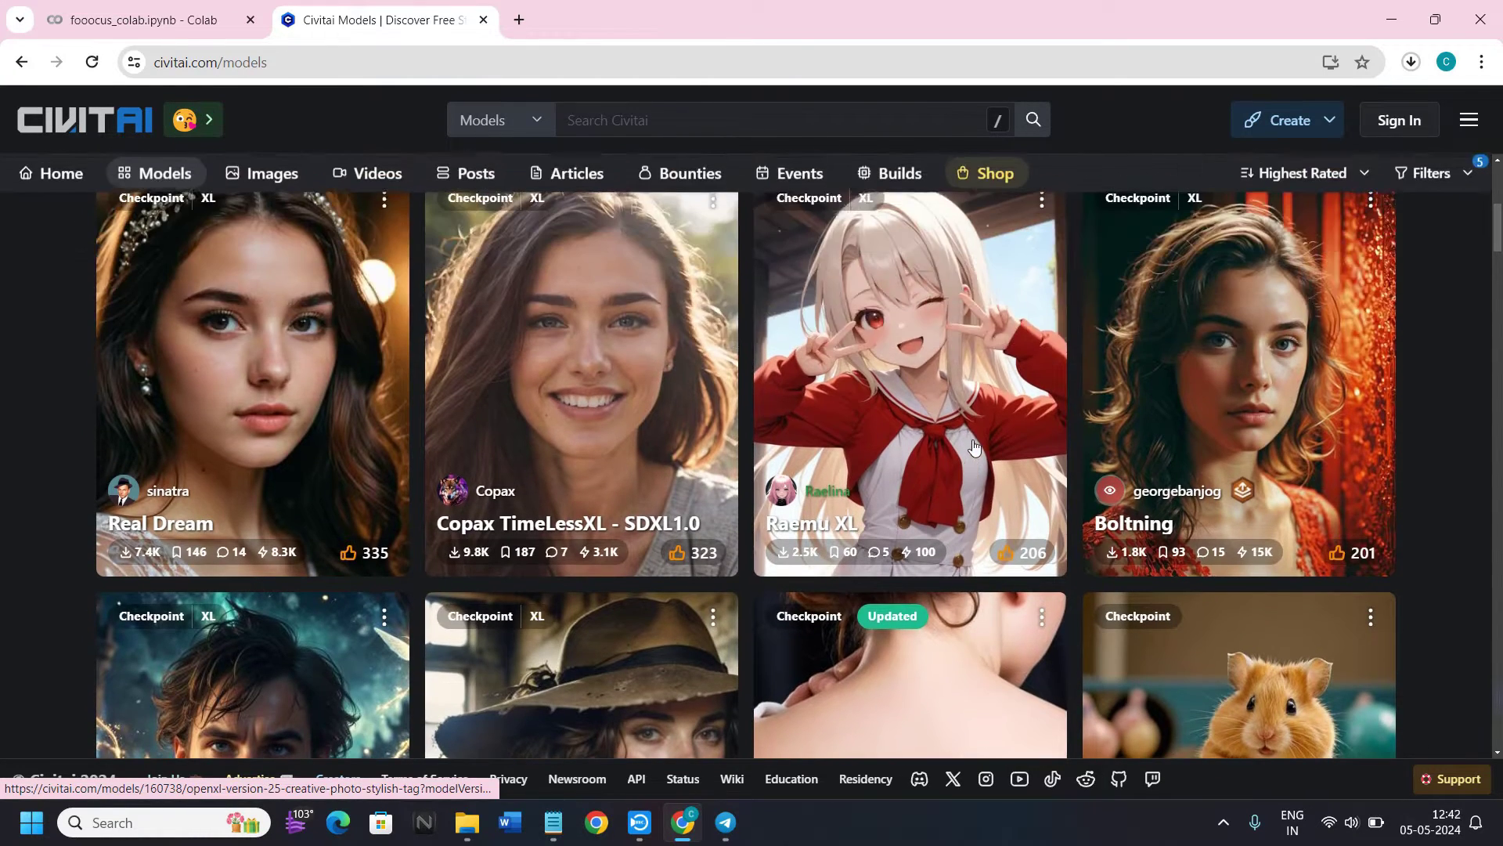
click(550, 335)
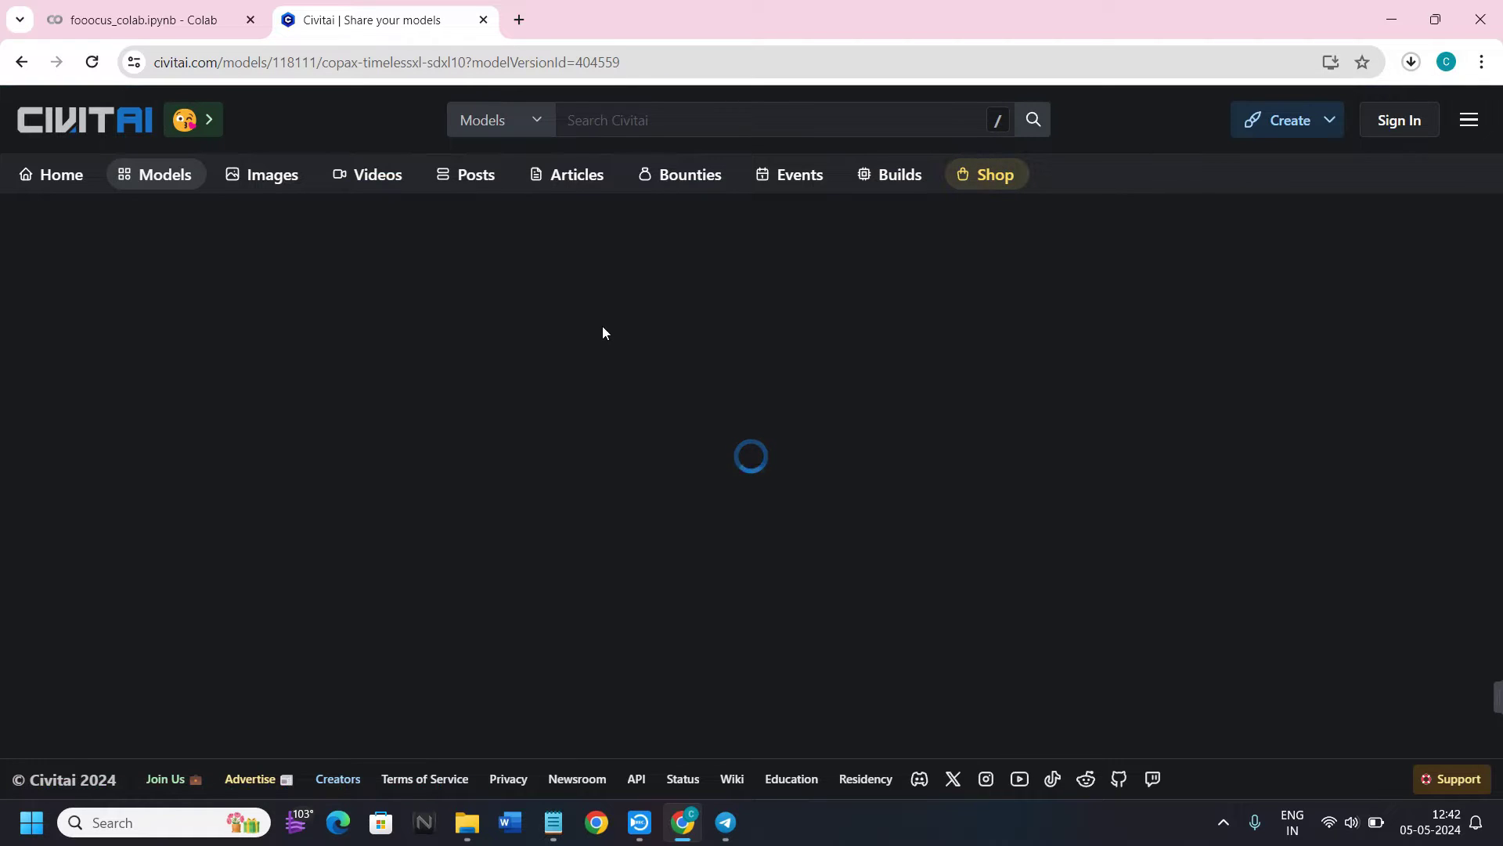
Scroll through the Copax TimeLessXL page and its version details
scroll(615, 379, down, 15)
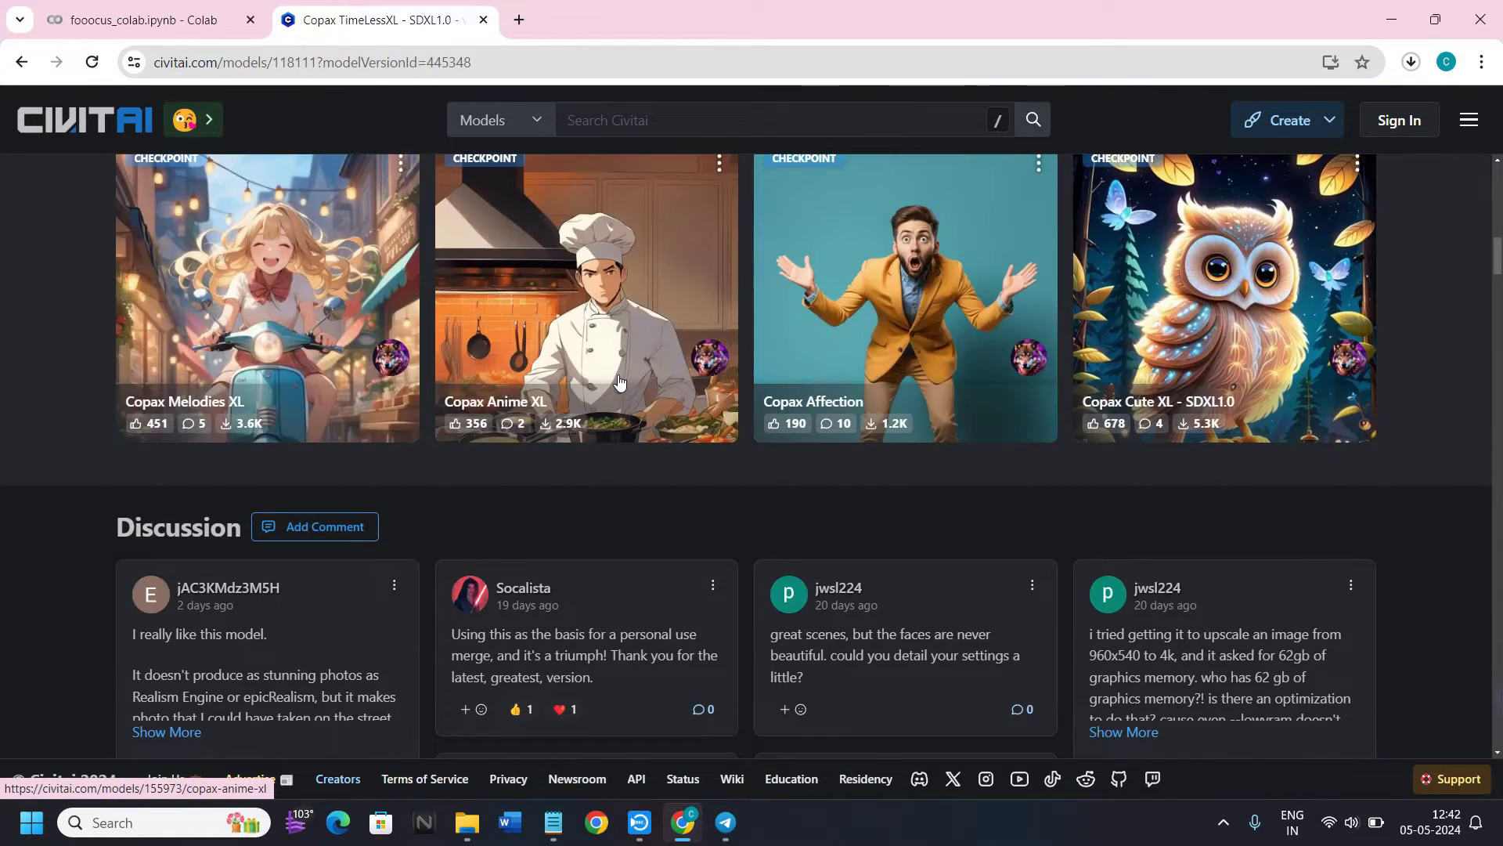
scroll(618, 380, down, 10)
scroll(617, 380, down, 3)
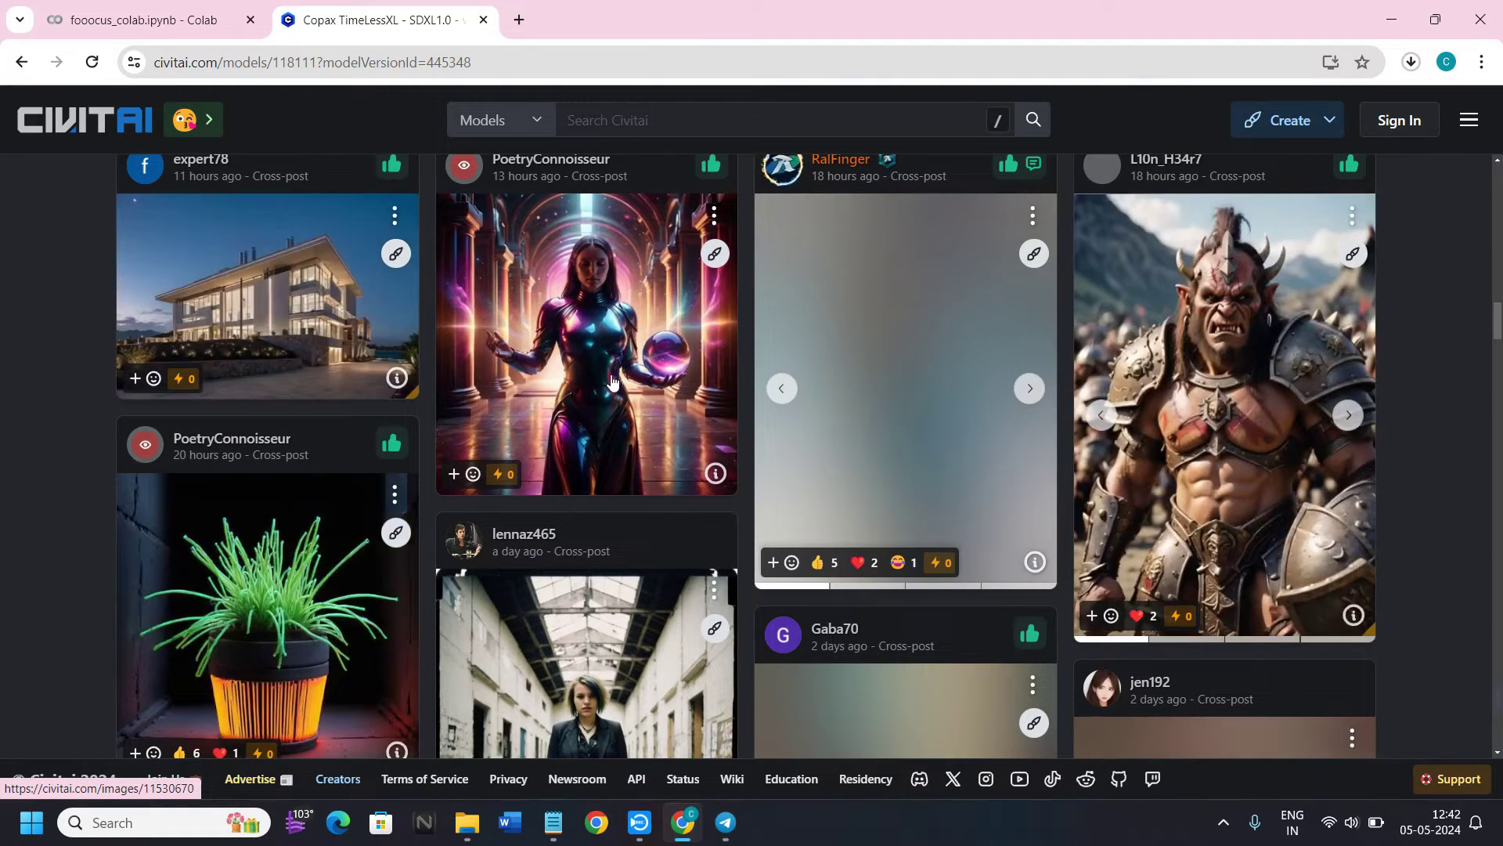
click(645, 431)
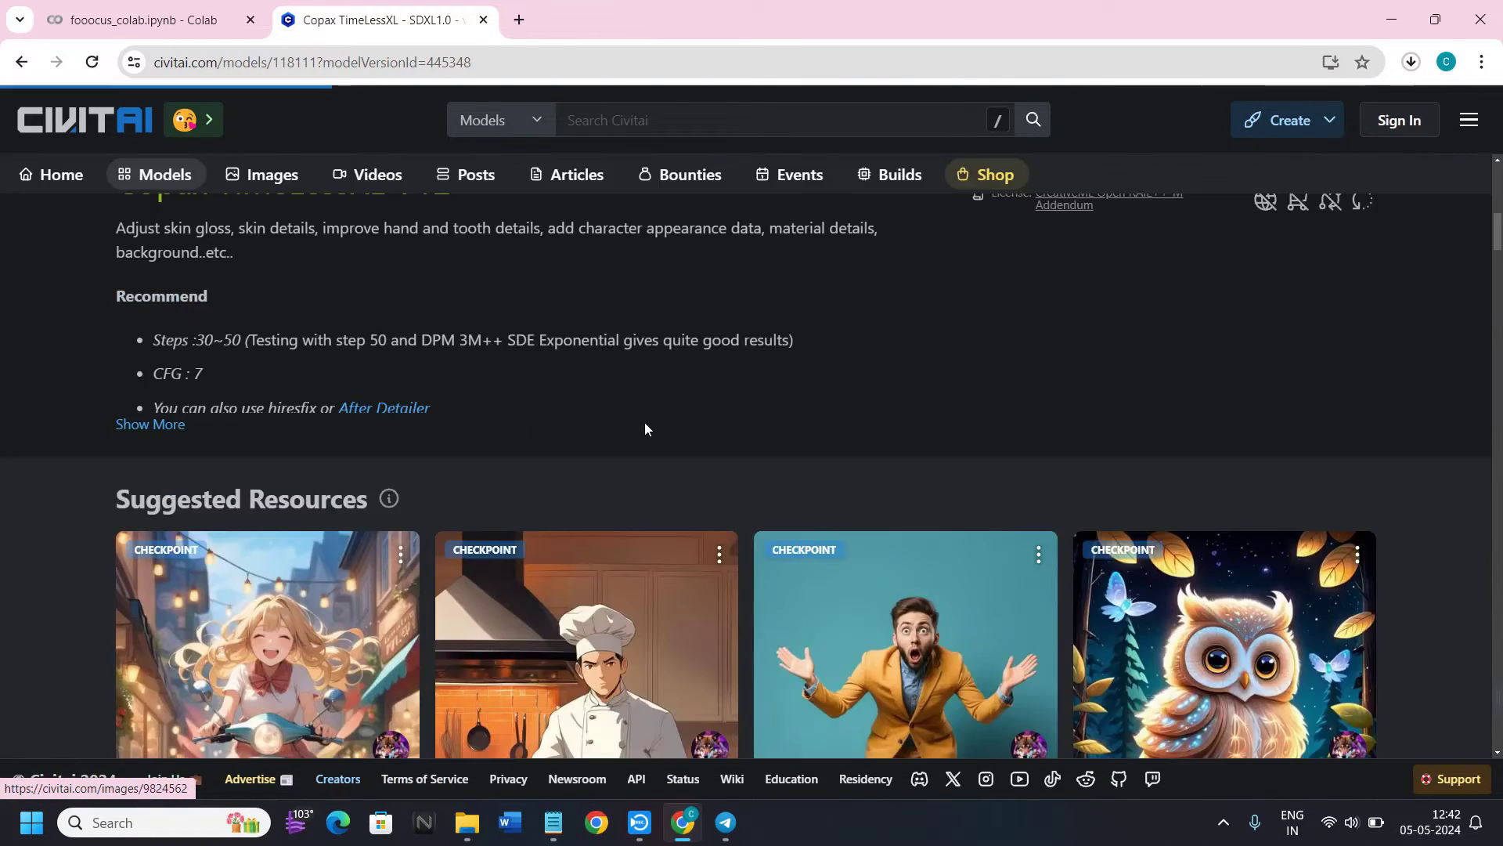
scroll(645, 429, down, 4)
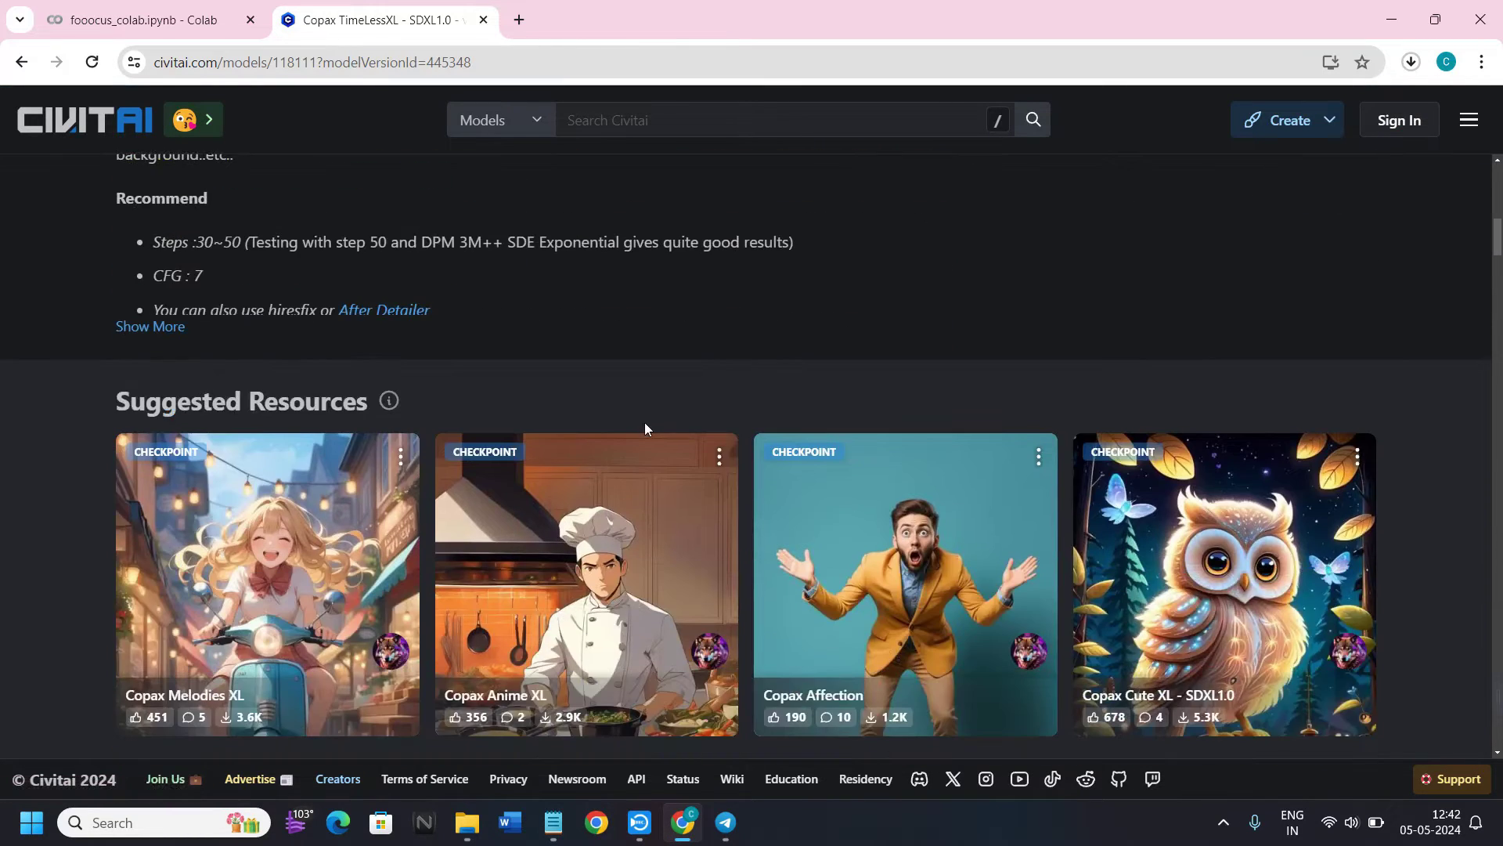
scroll(439, 454, up, 2)
Expand the full model description with Show More and read through it
click(151, 523)
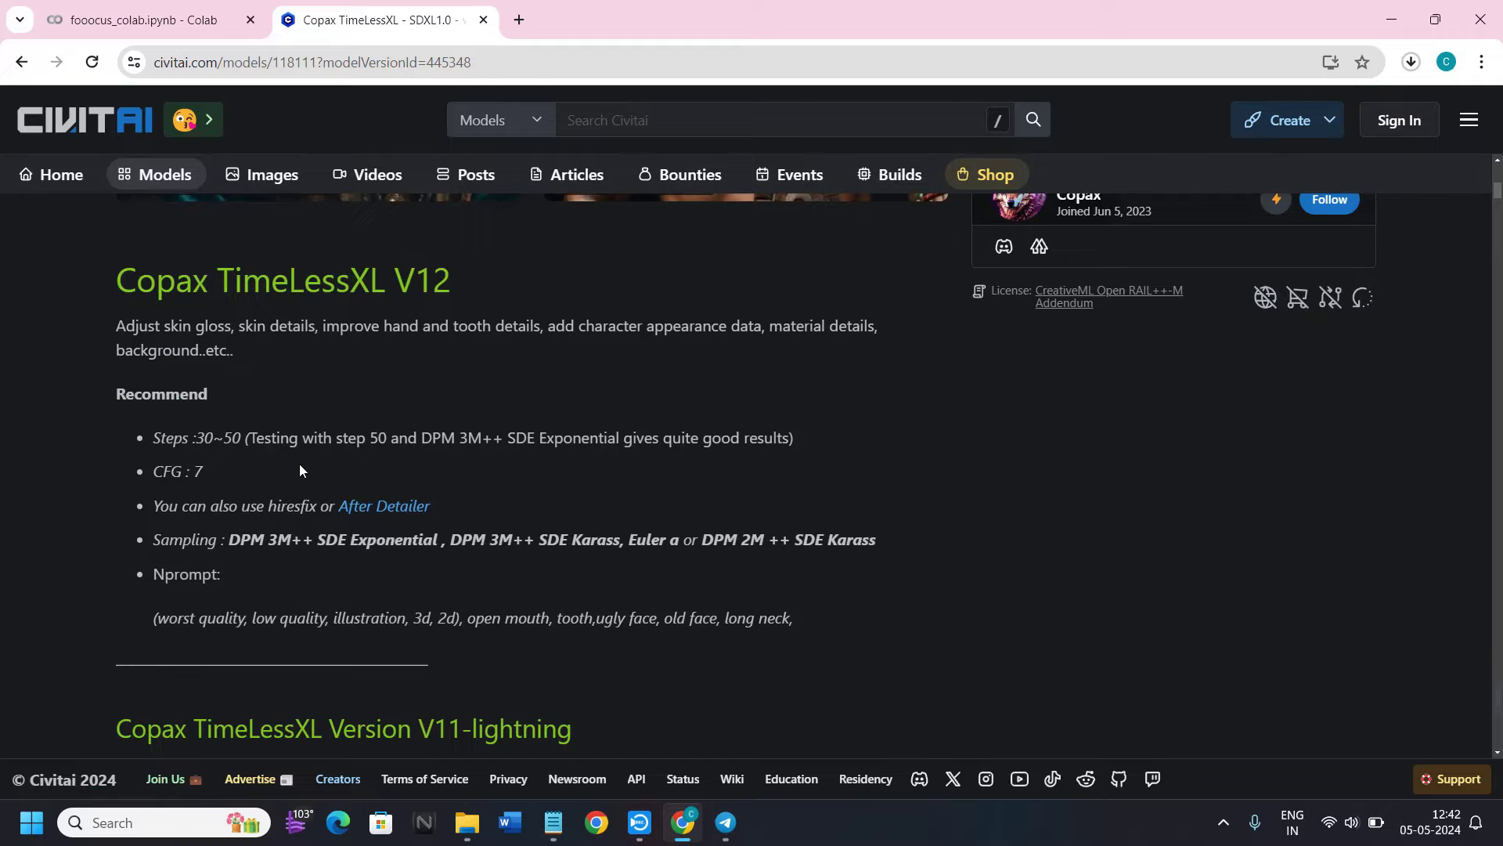
scroll(300, 468, down, 5)
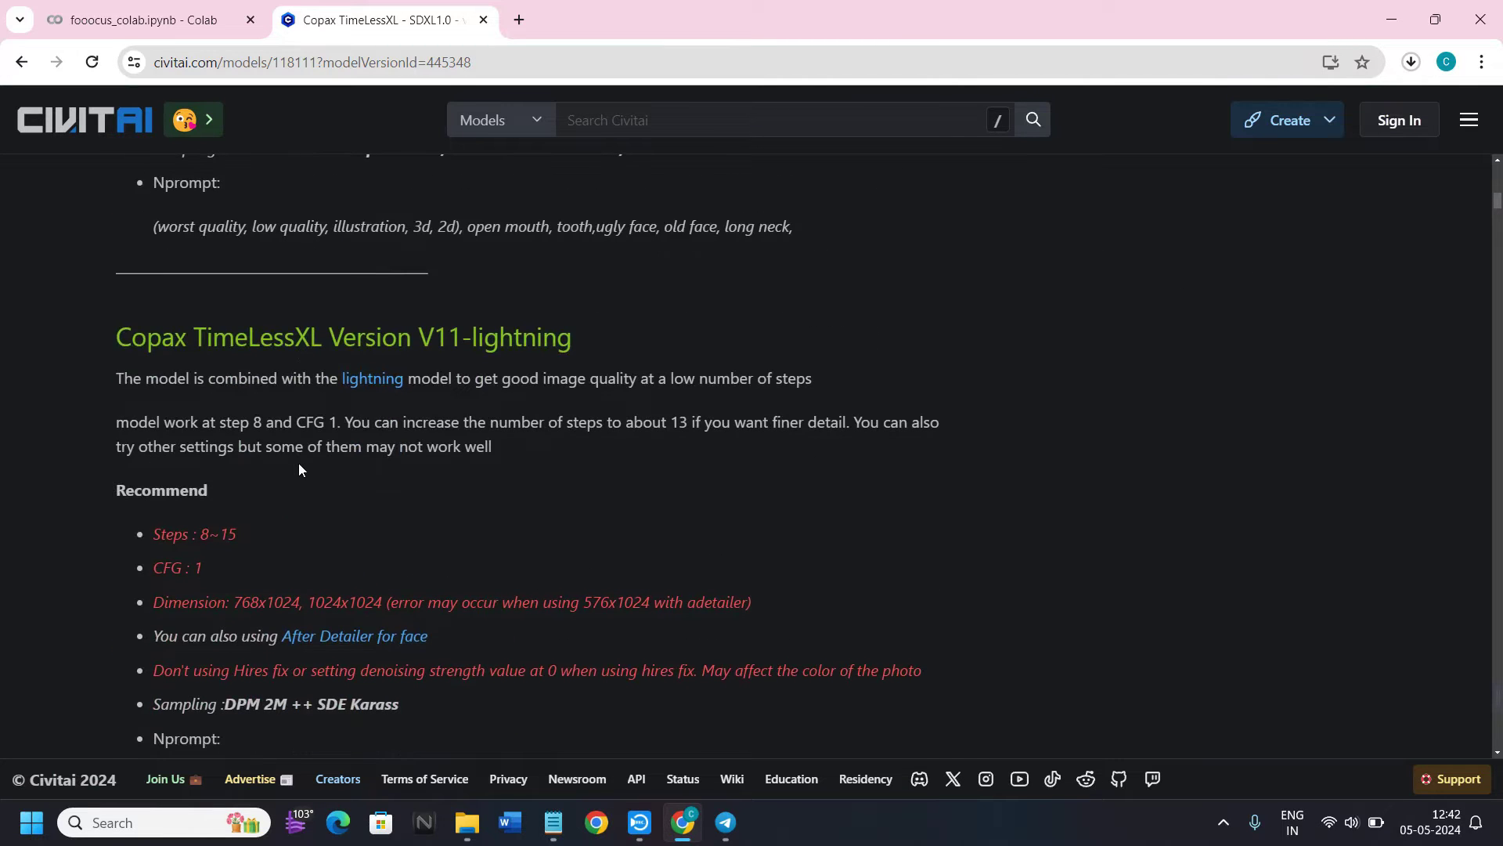
scroll(298, 468, down, 4)
scroll(298, 468, down, 5)
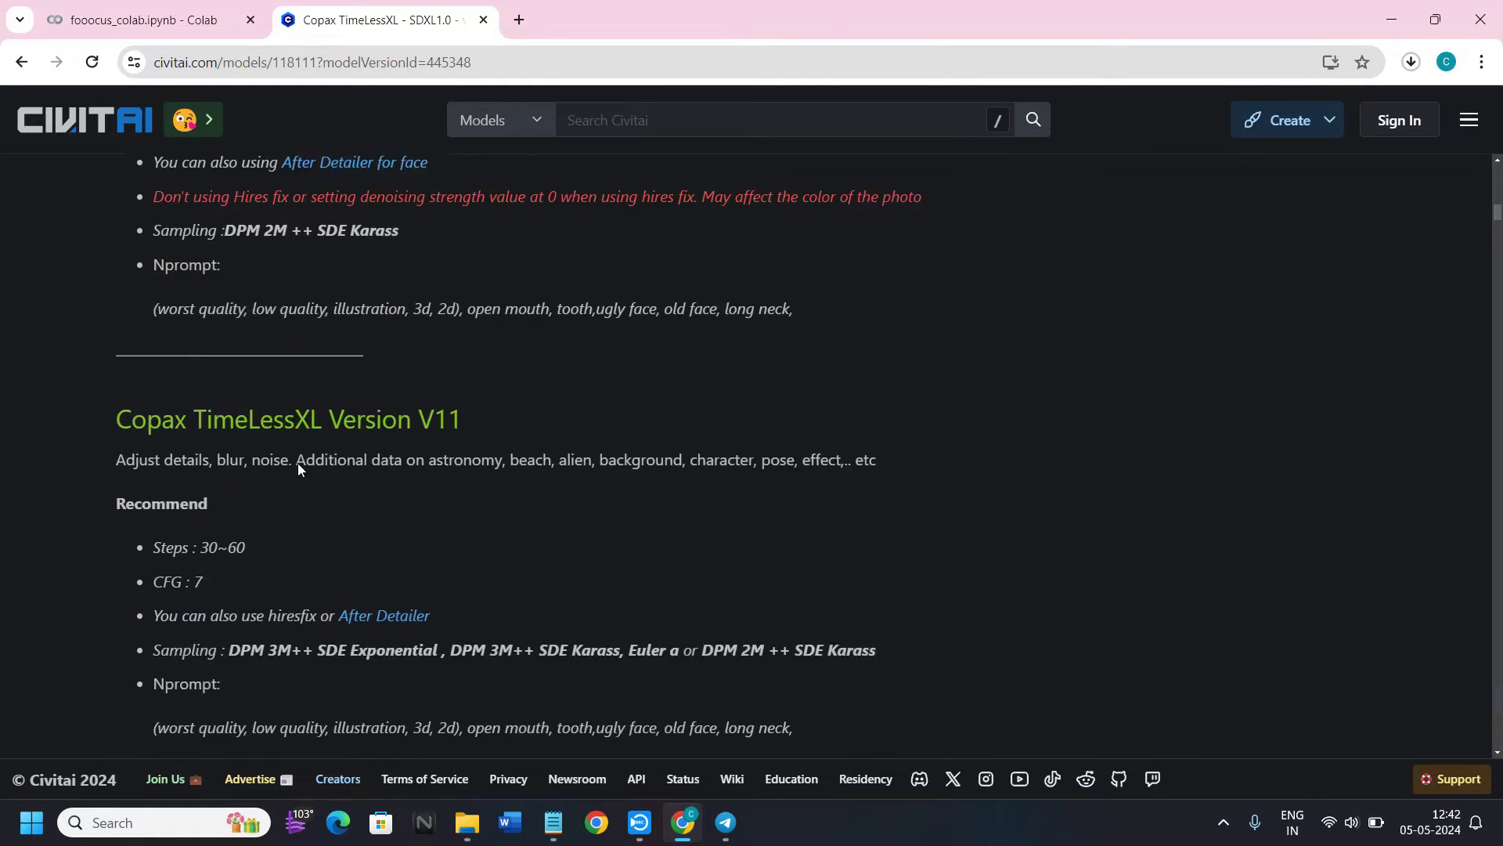
scroll(294, 463, up, 15)
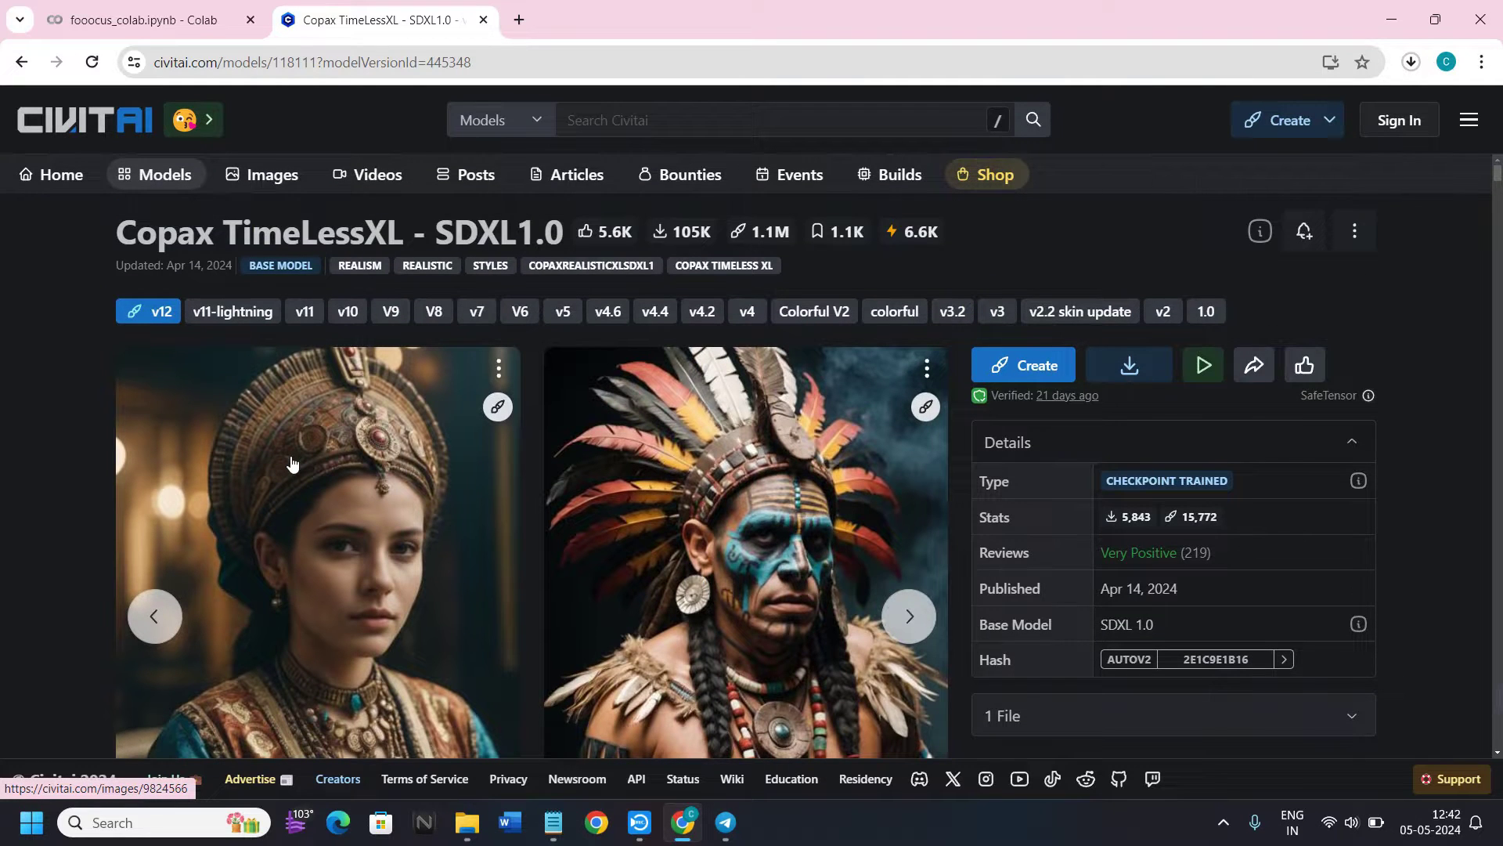
scroll(294, 465, down, 3)
scroll(294, 465, up, 3)
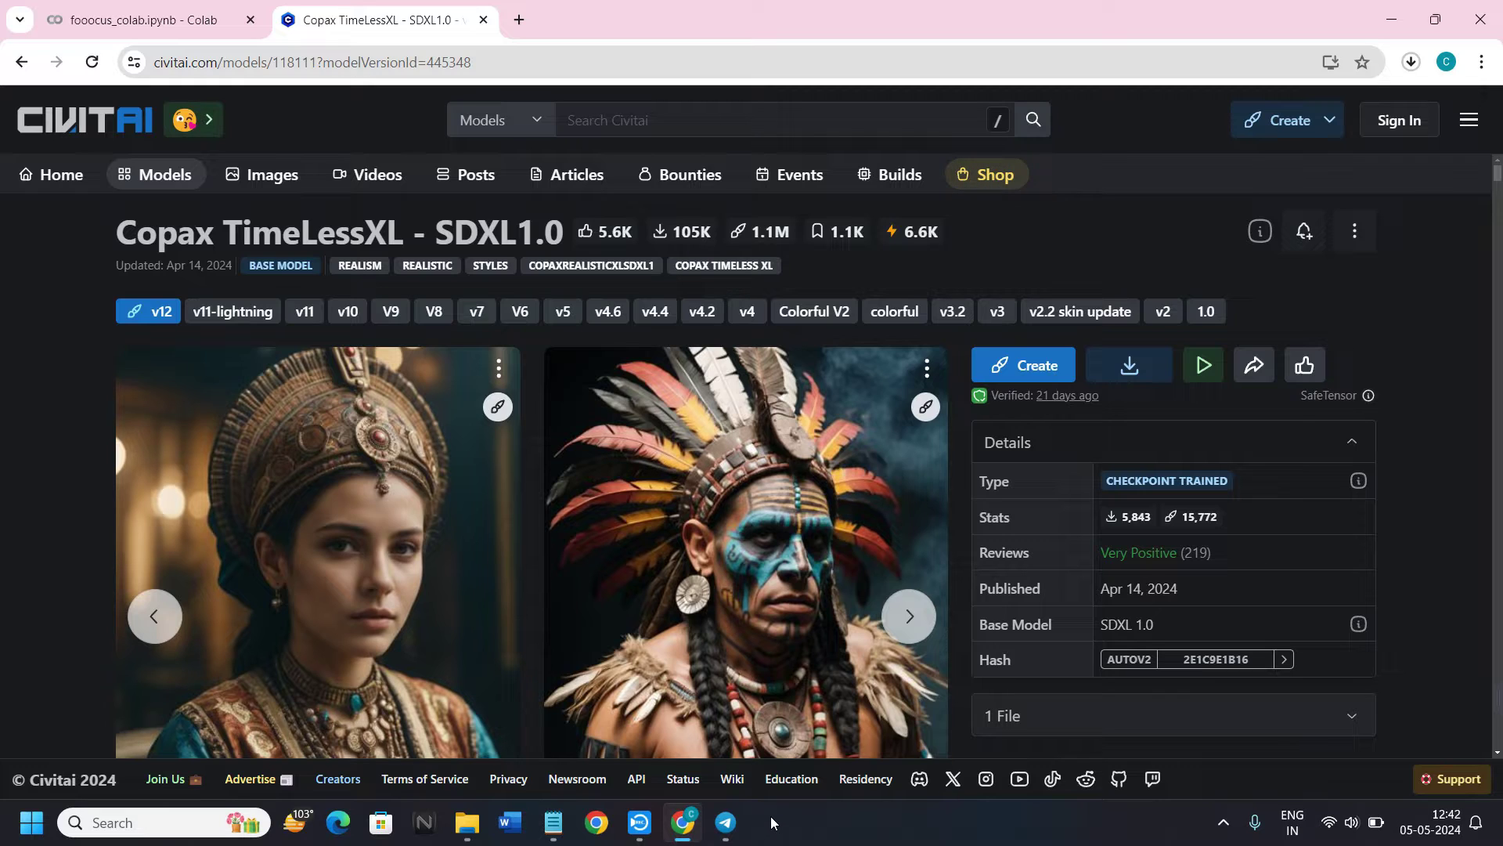
click(554, 823)
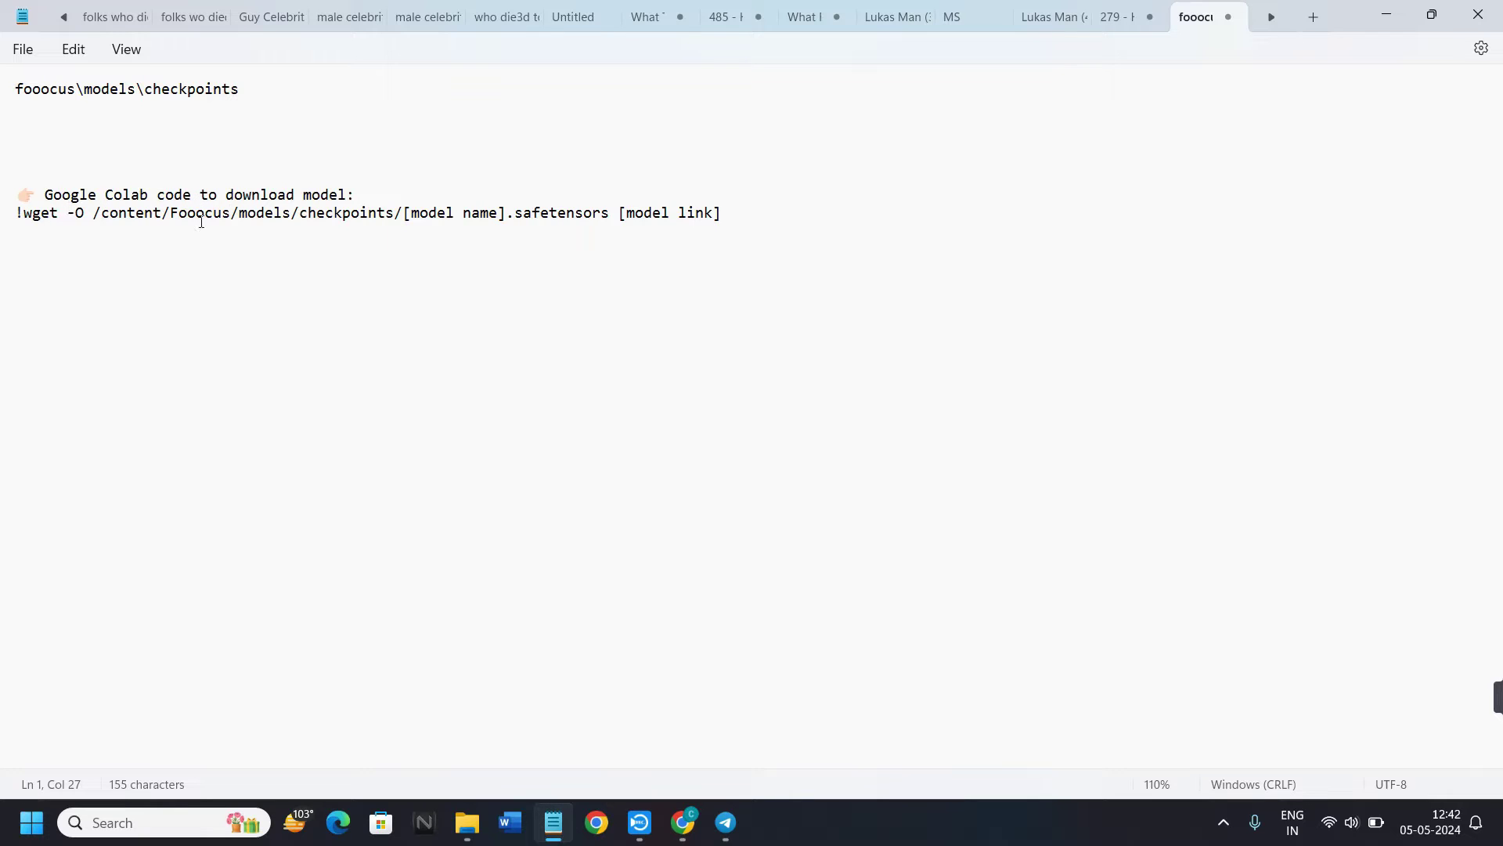
Locate the [model name] placeholder in Notepad and copy 'Copax TimeLessXL' from the Civitai title
drag(766, 214, 8, 217)
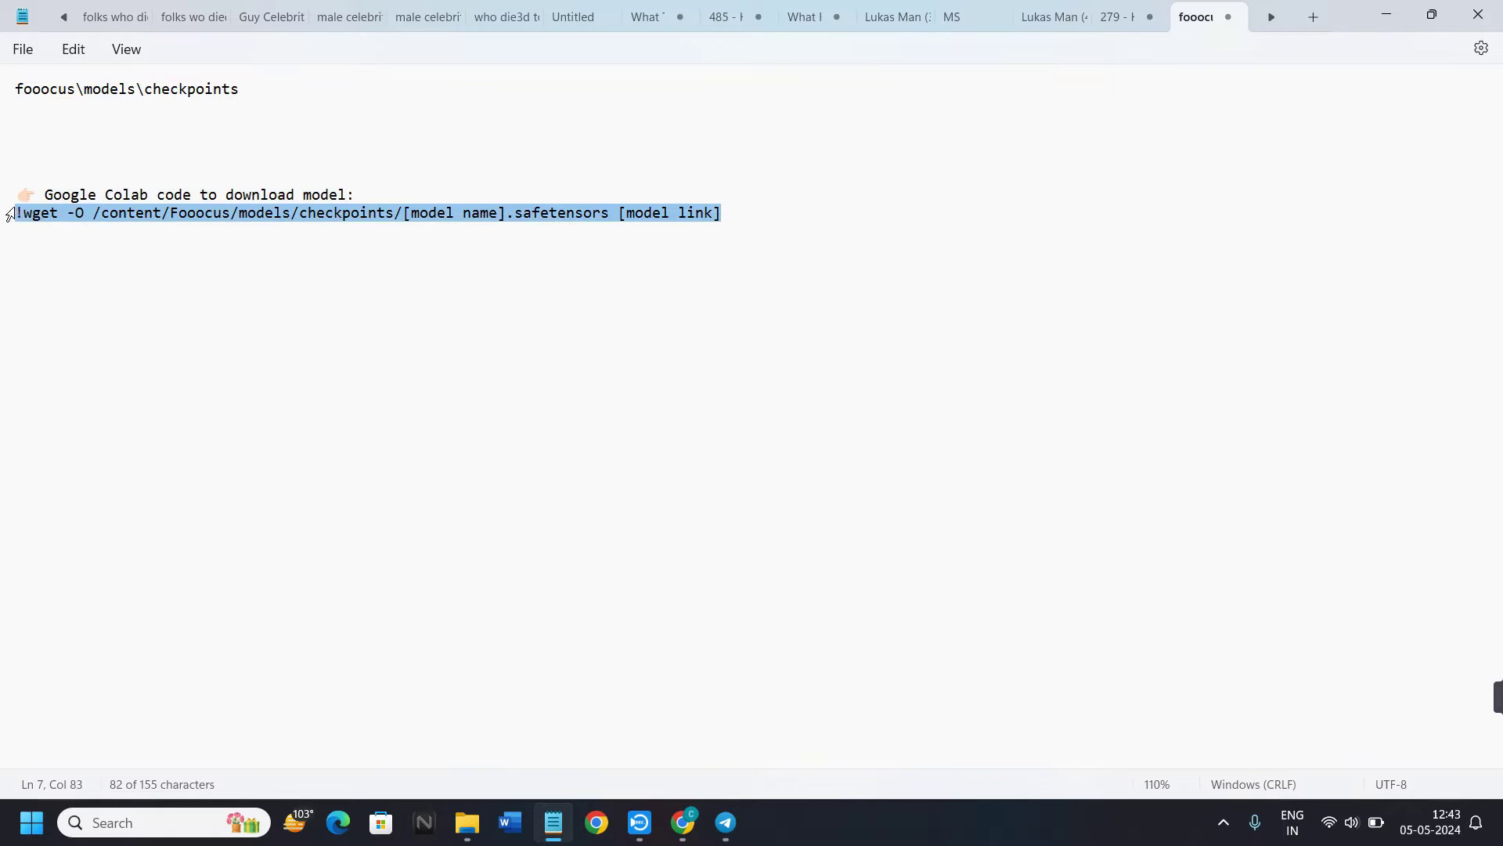
click(172, 249)
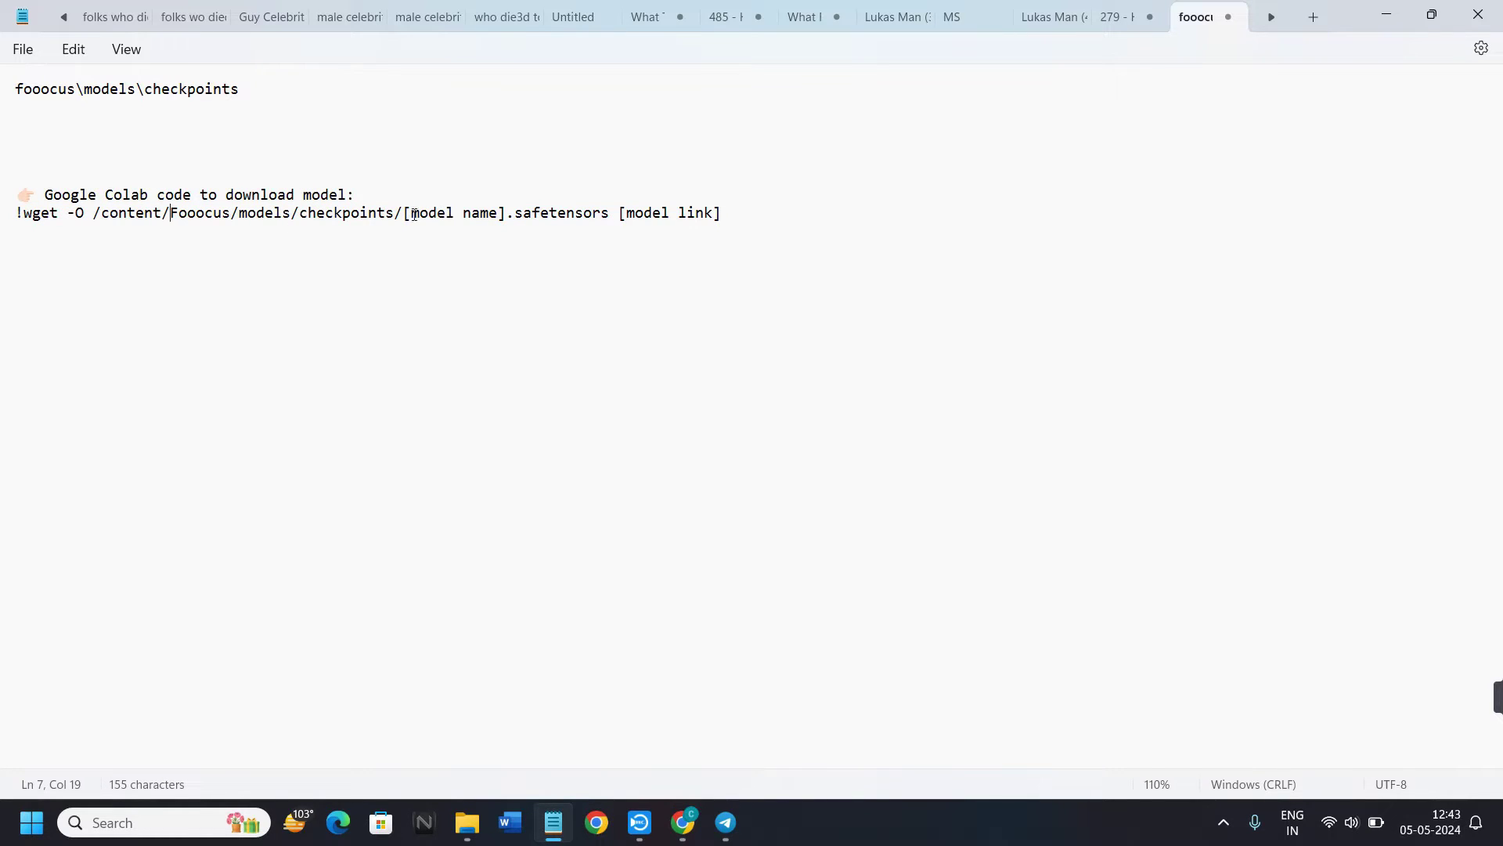
drag(412, 215, 503, 225)
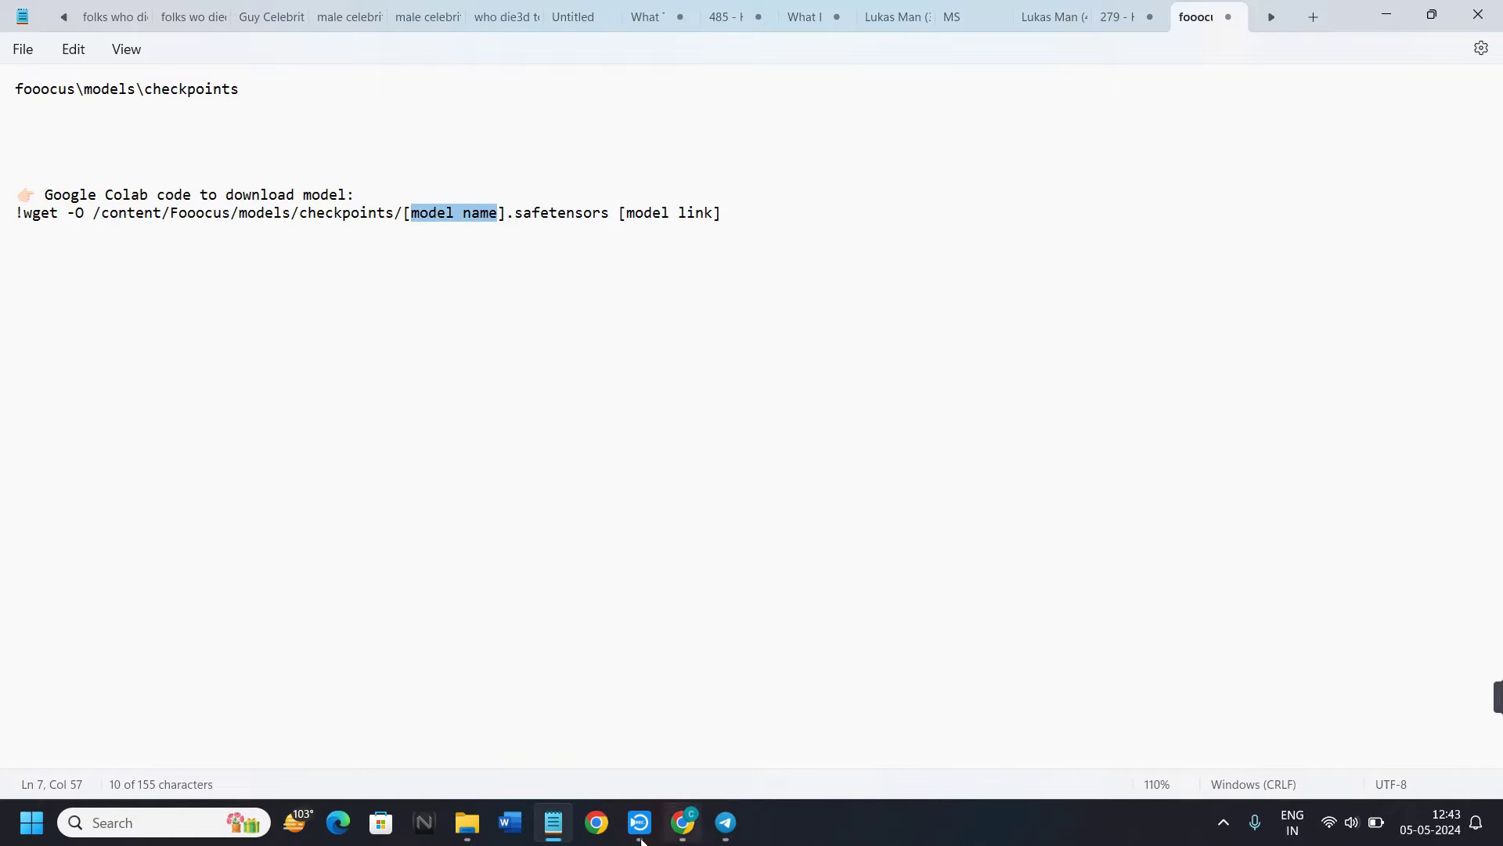
click(684, 826)
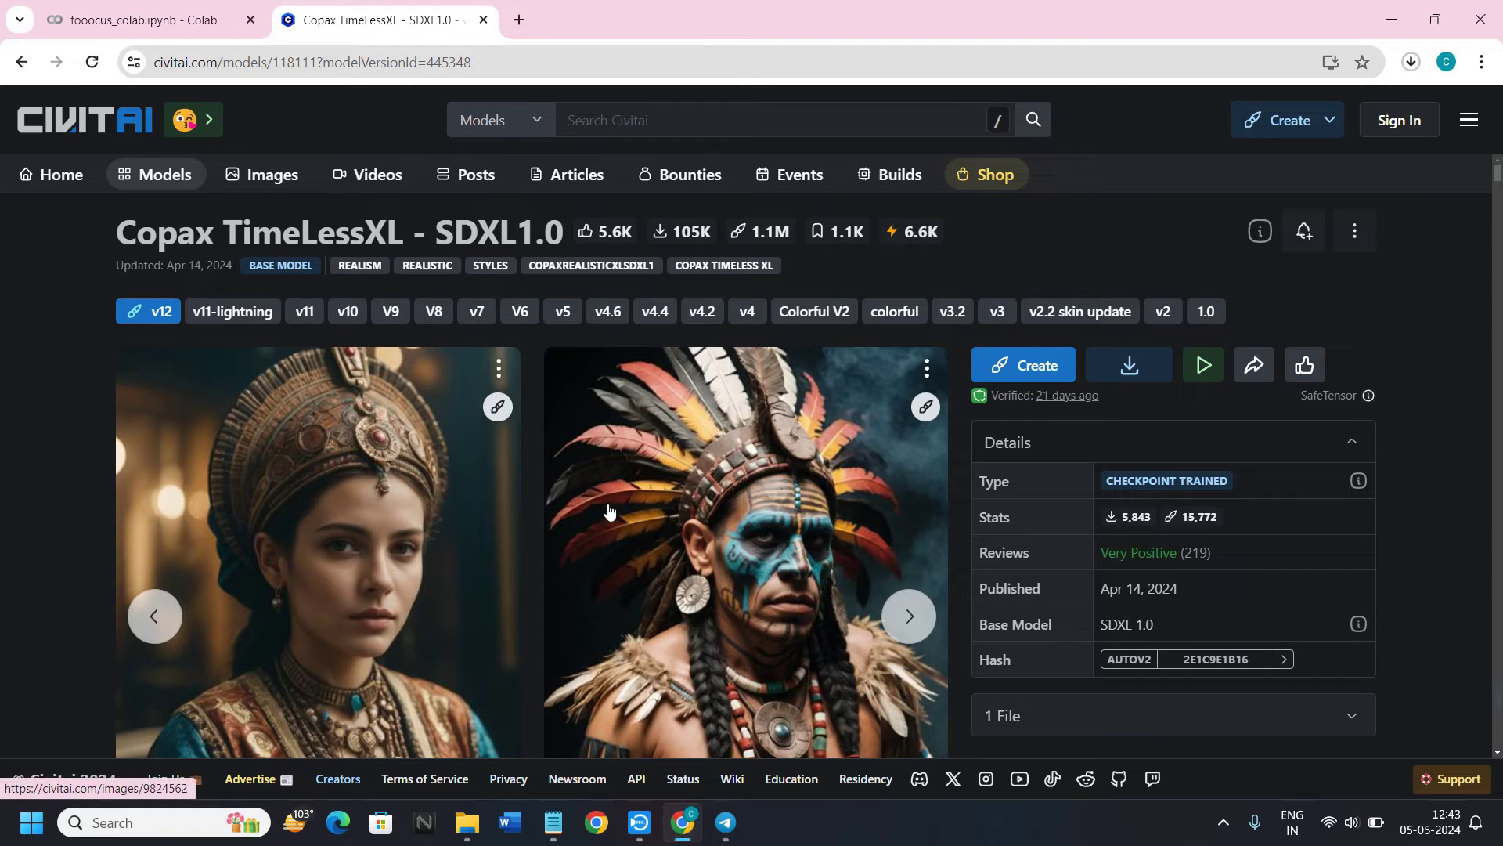
drag(403, 233, 129, 233)
click(448, 224)
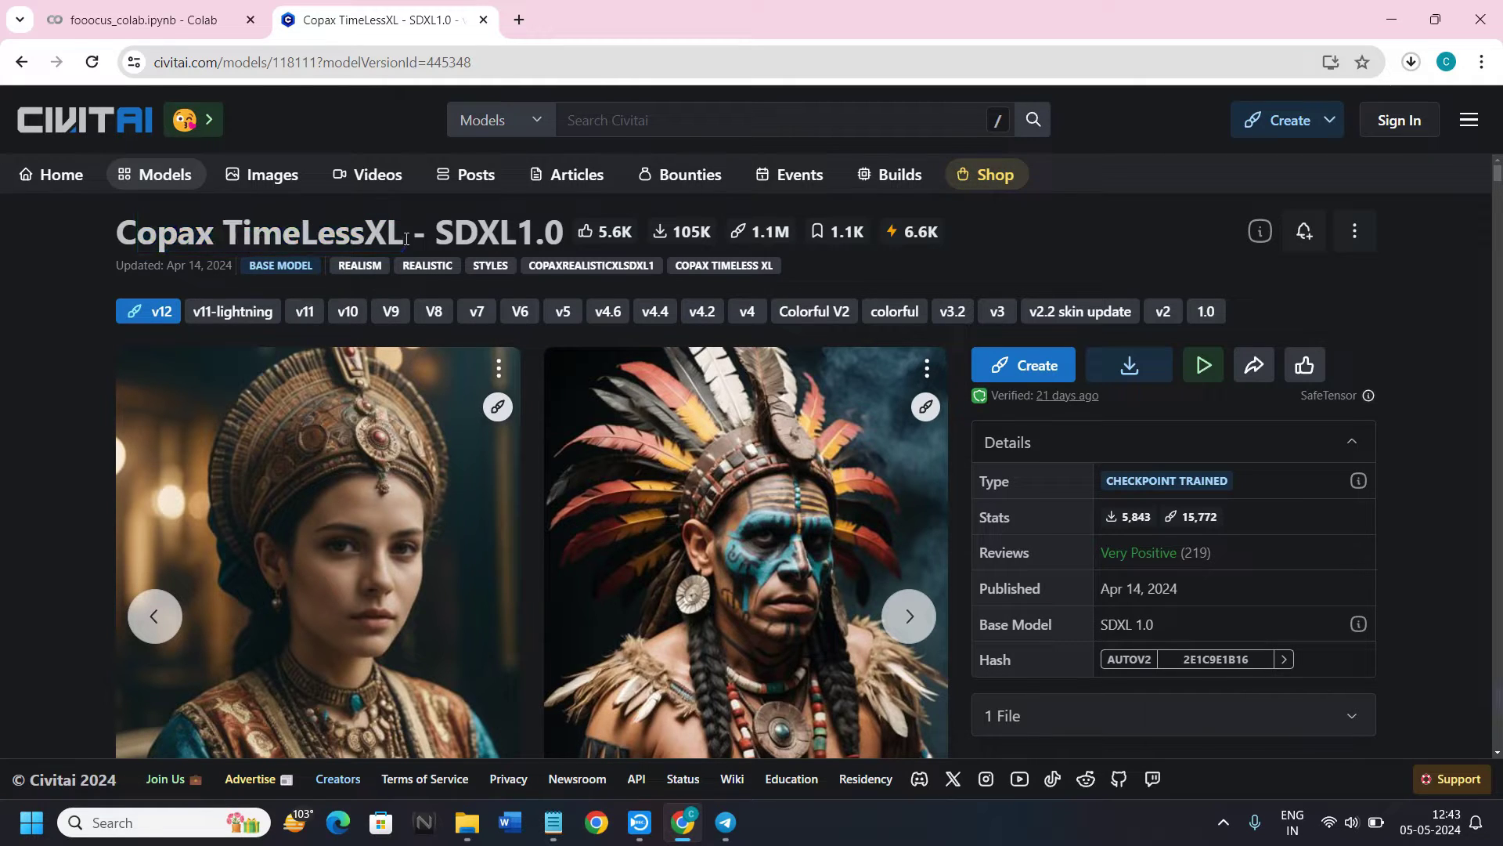
drag(406, 239, 96, 235)
right_click(167, 237)
click(238, 263)
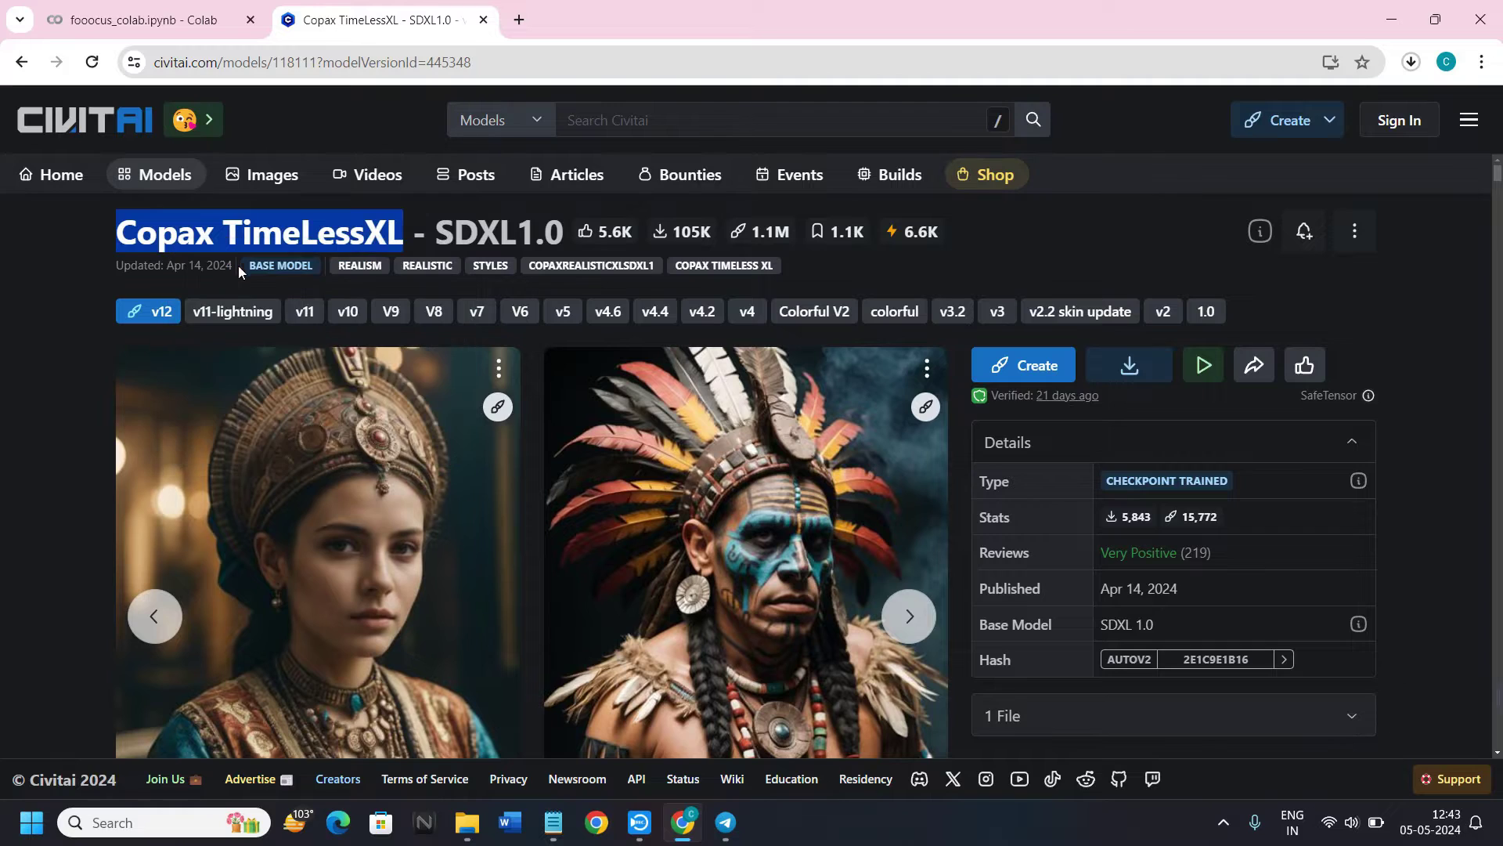
Paste Copax TimeLessXL over the [model name] placeholder in the wget command
click(554, 823)
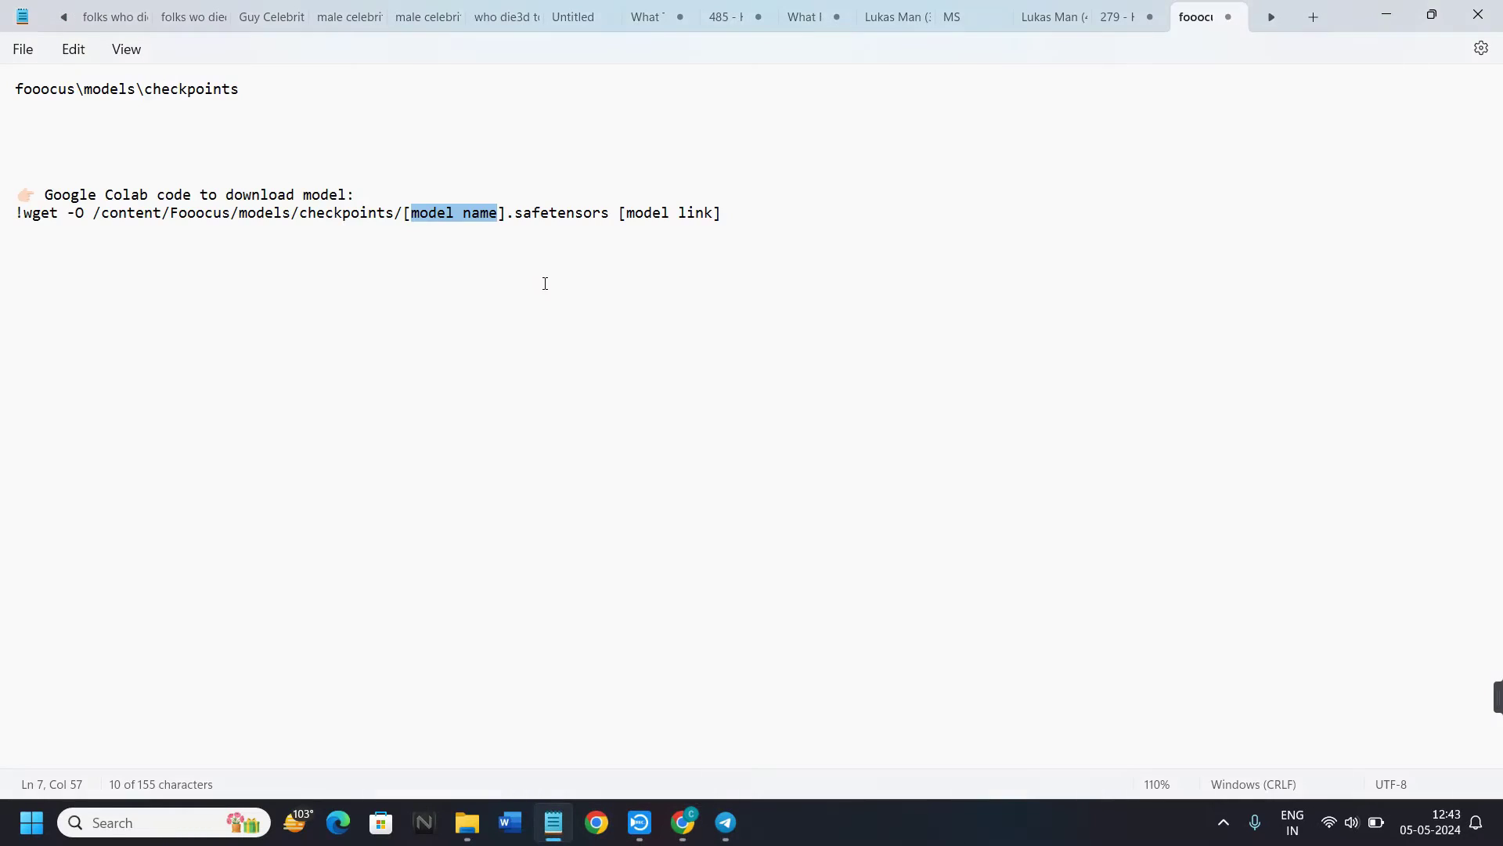
drag(406, 226, 513, 239)
right_click(480, 224)
click(546, 356)
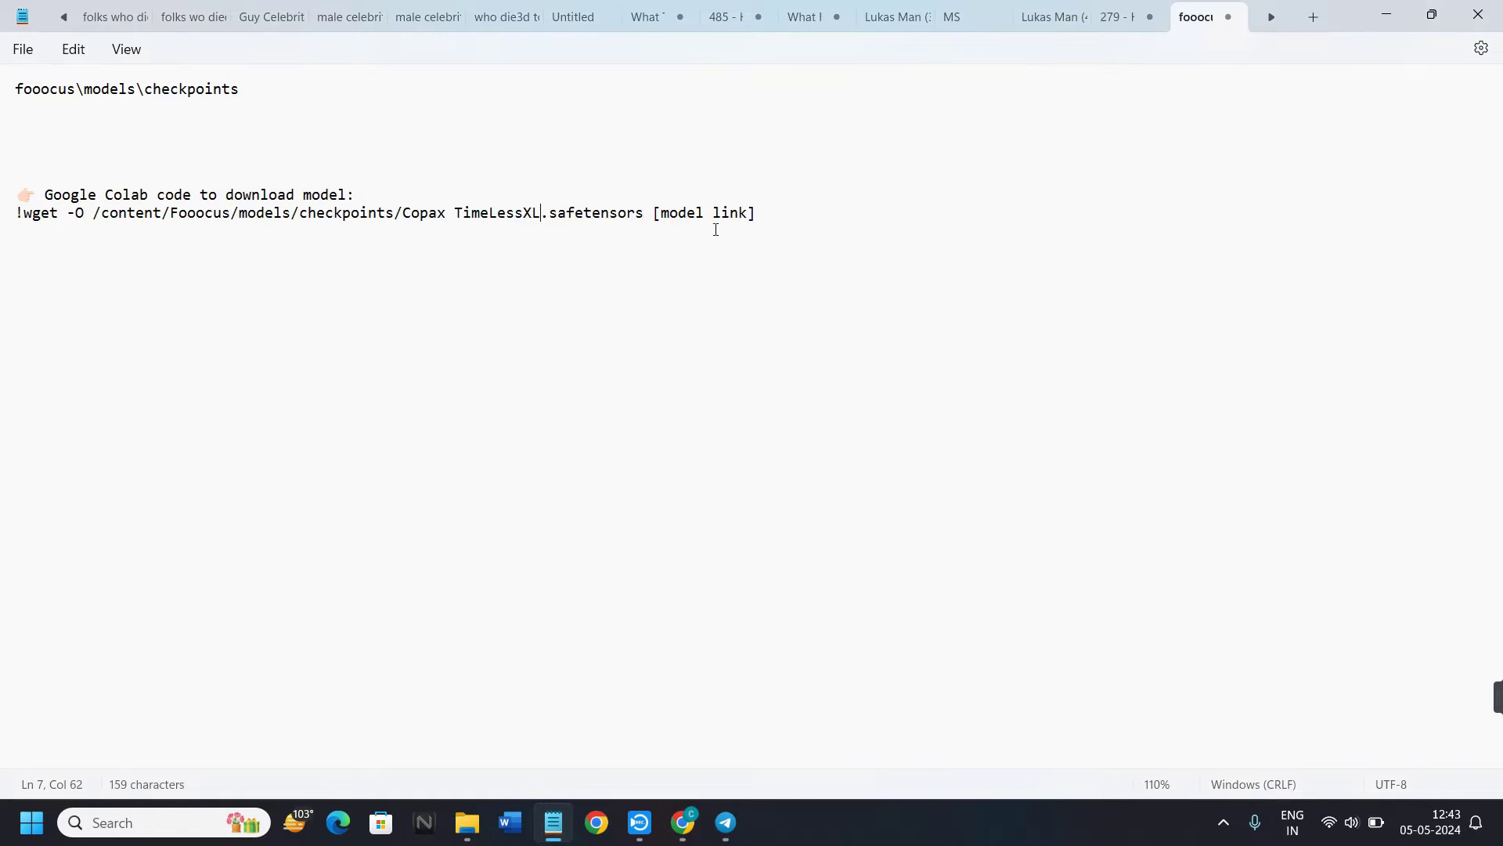
click(683, 822)
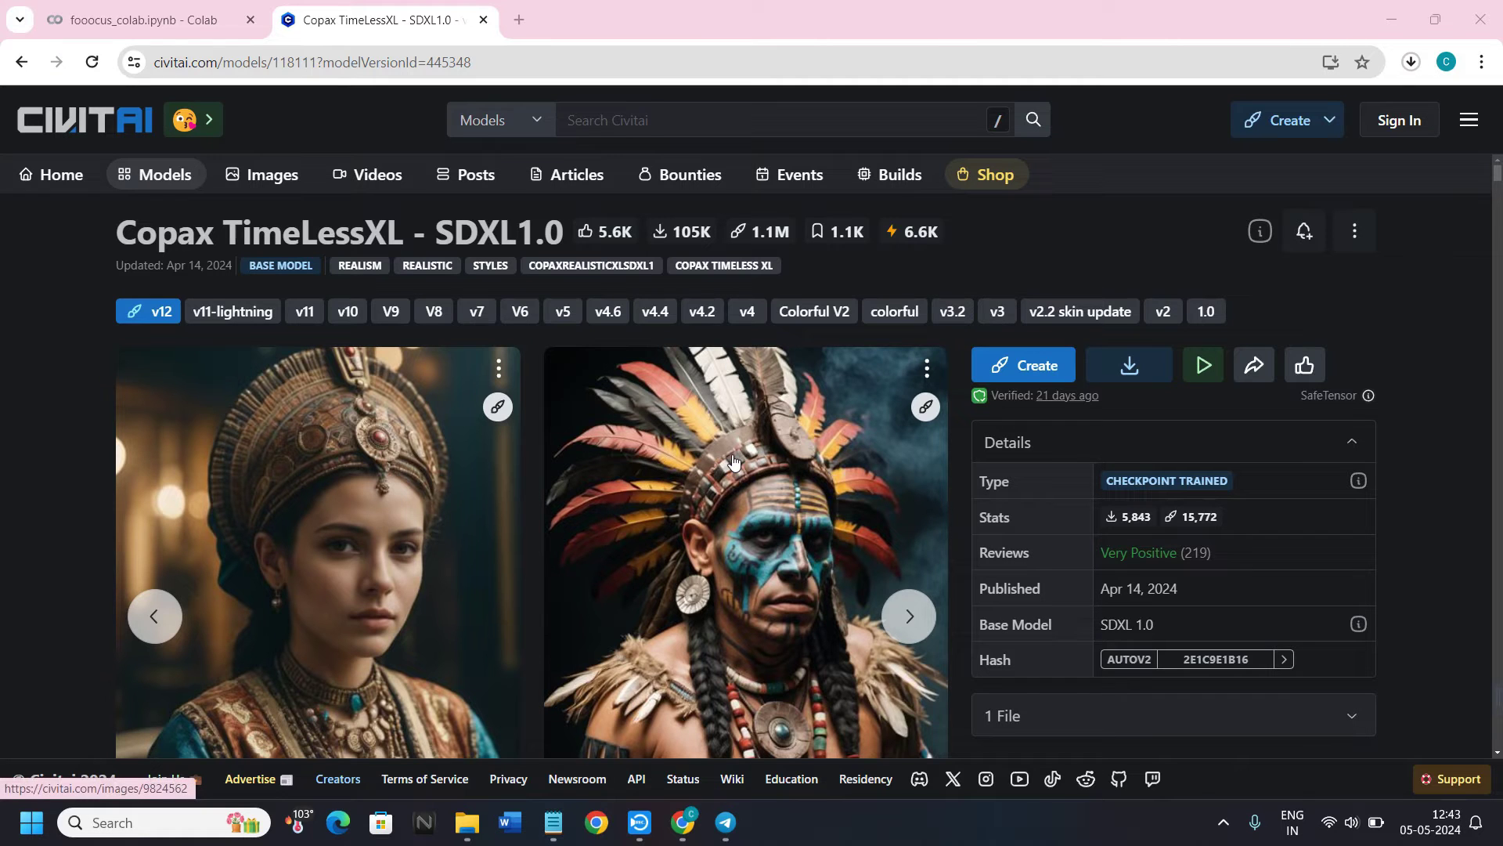
Copy the model URL via Share, paste it over [model link], and select the finished wget line
click(1245, 374)
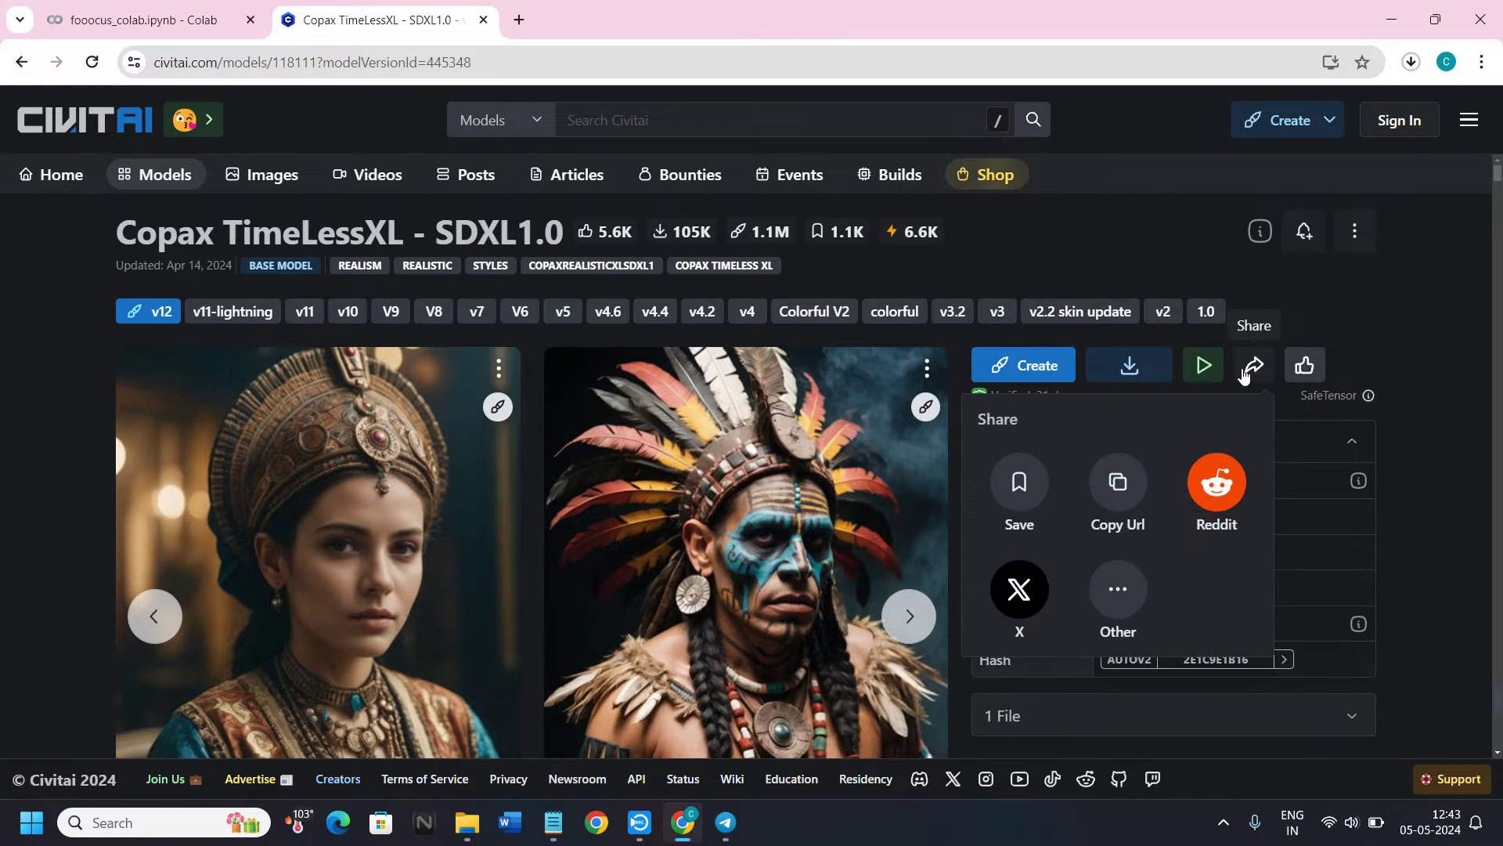
click(1120, 487)
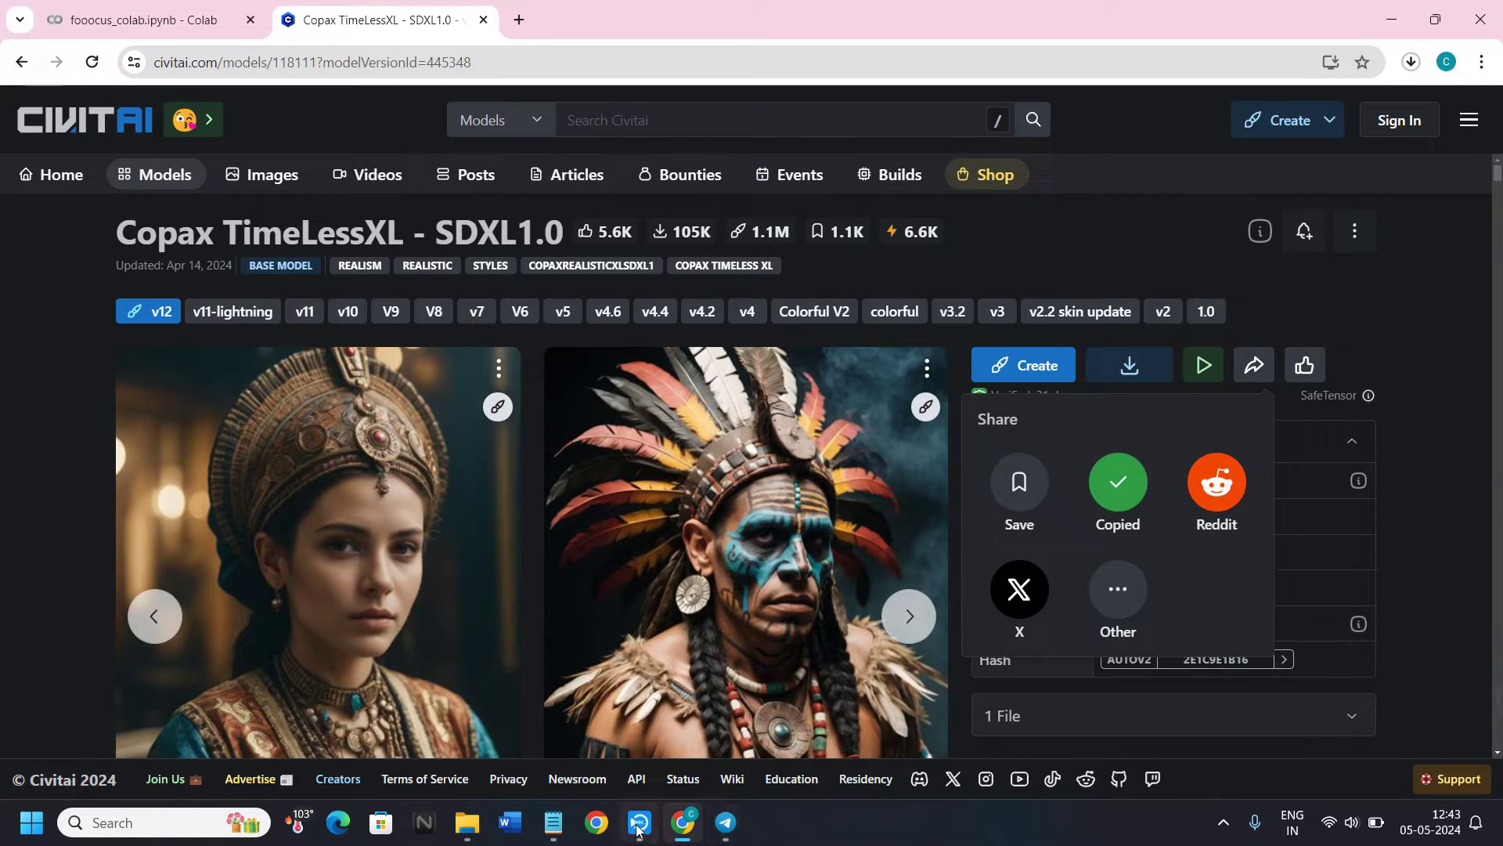
click(554, 822)
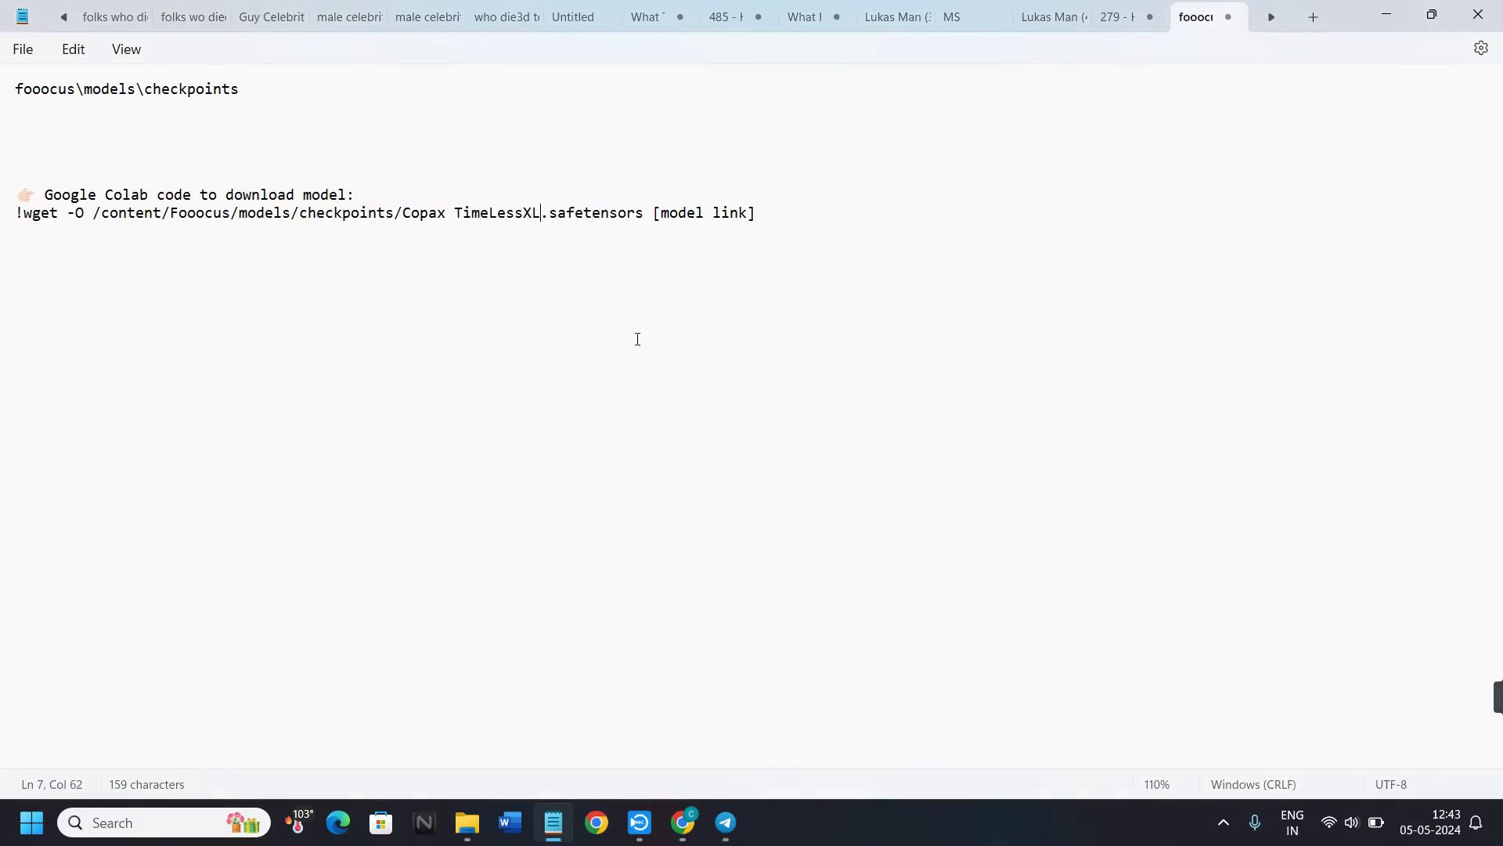
drag(656, 218, 787, 223)
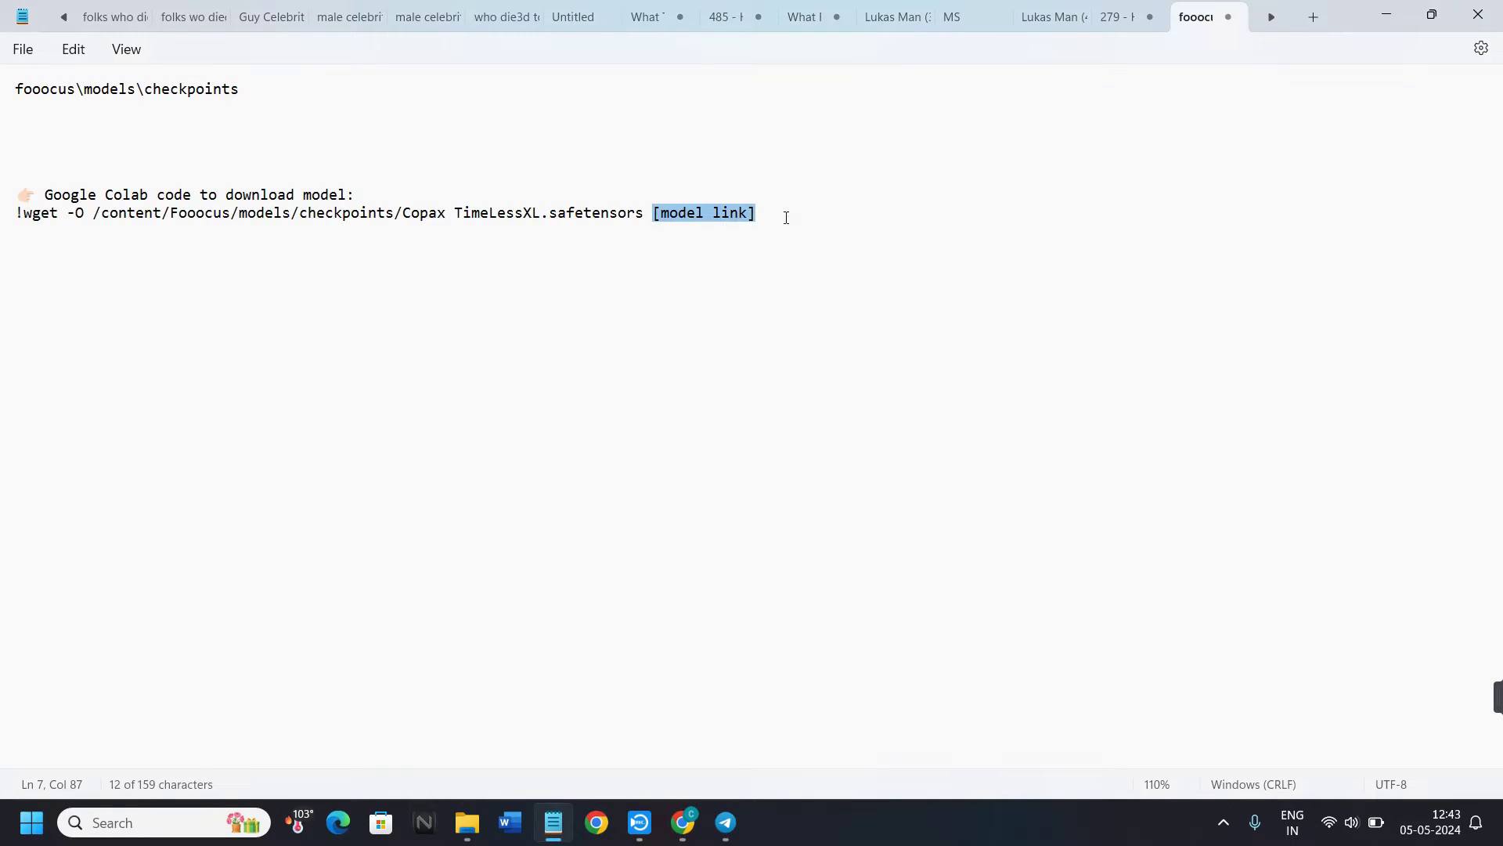
key(BackSpace)
key(ctrl+v)
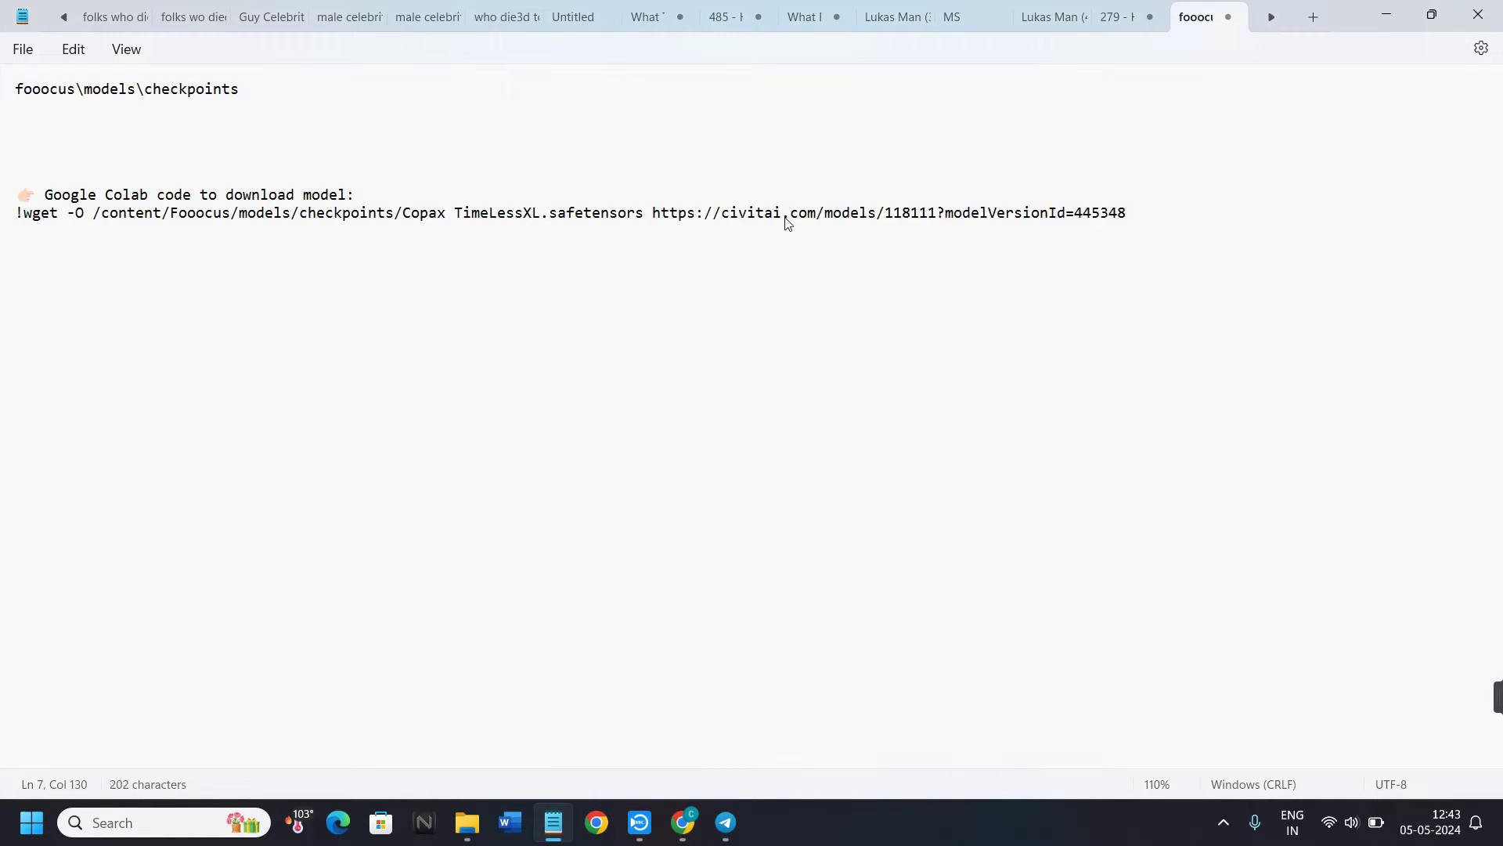
drag(1155, 217, 2, 227)
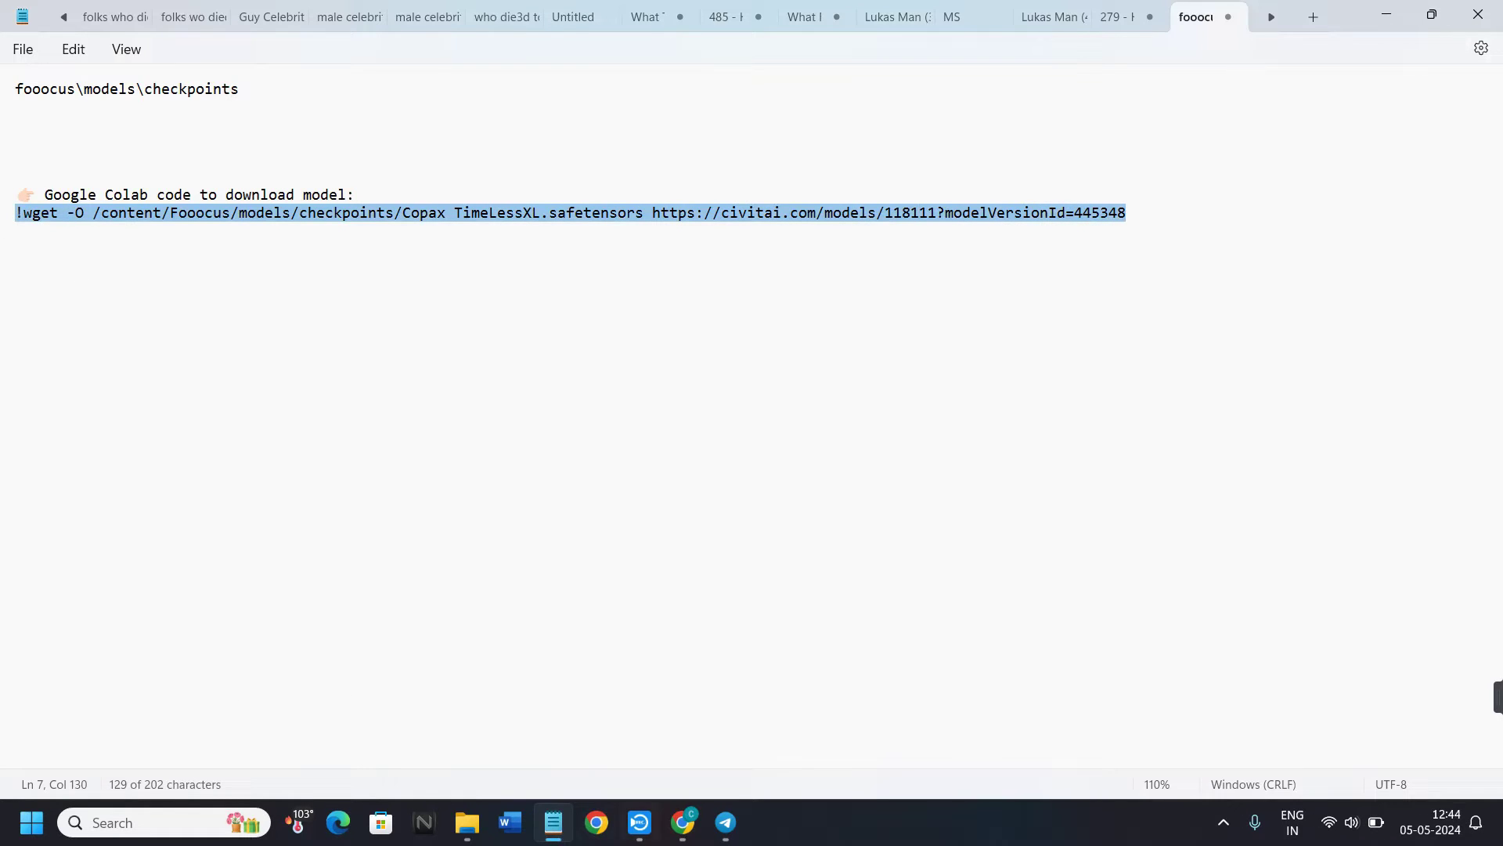
click(683, 821)
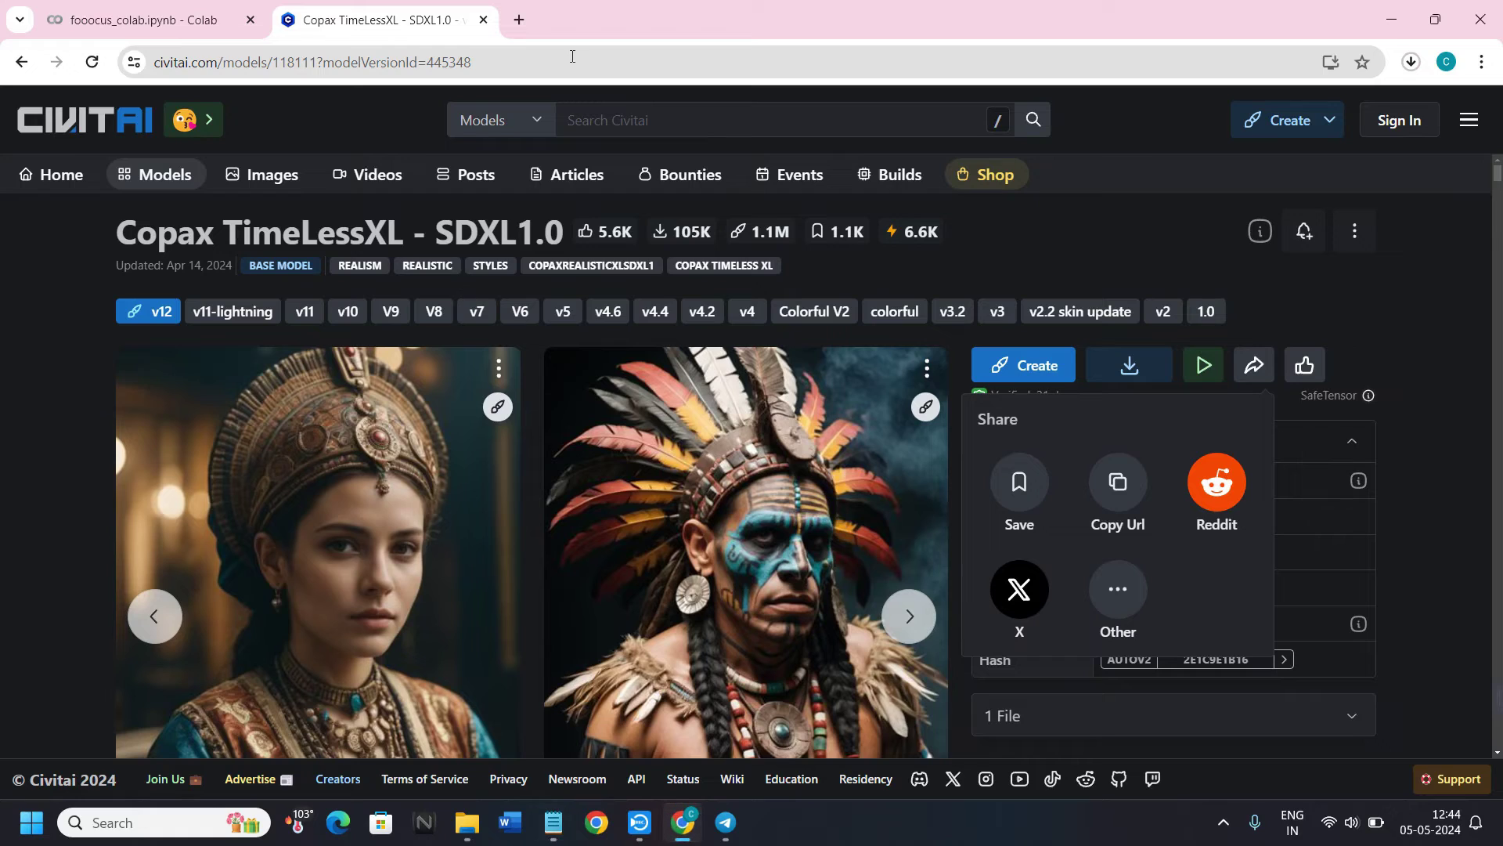
Search 'fooocus colab' in a new tab and open fooocus_colab.ipynb
click(518, 20)
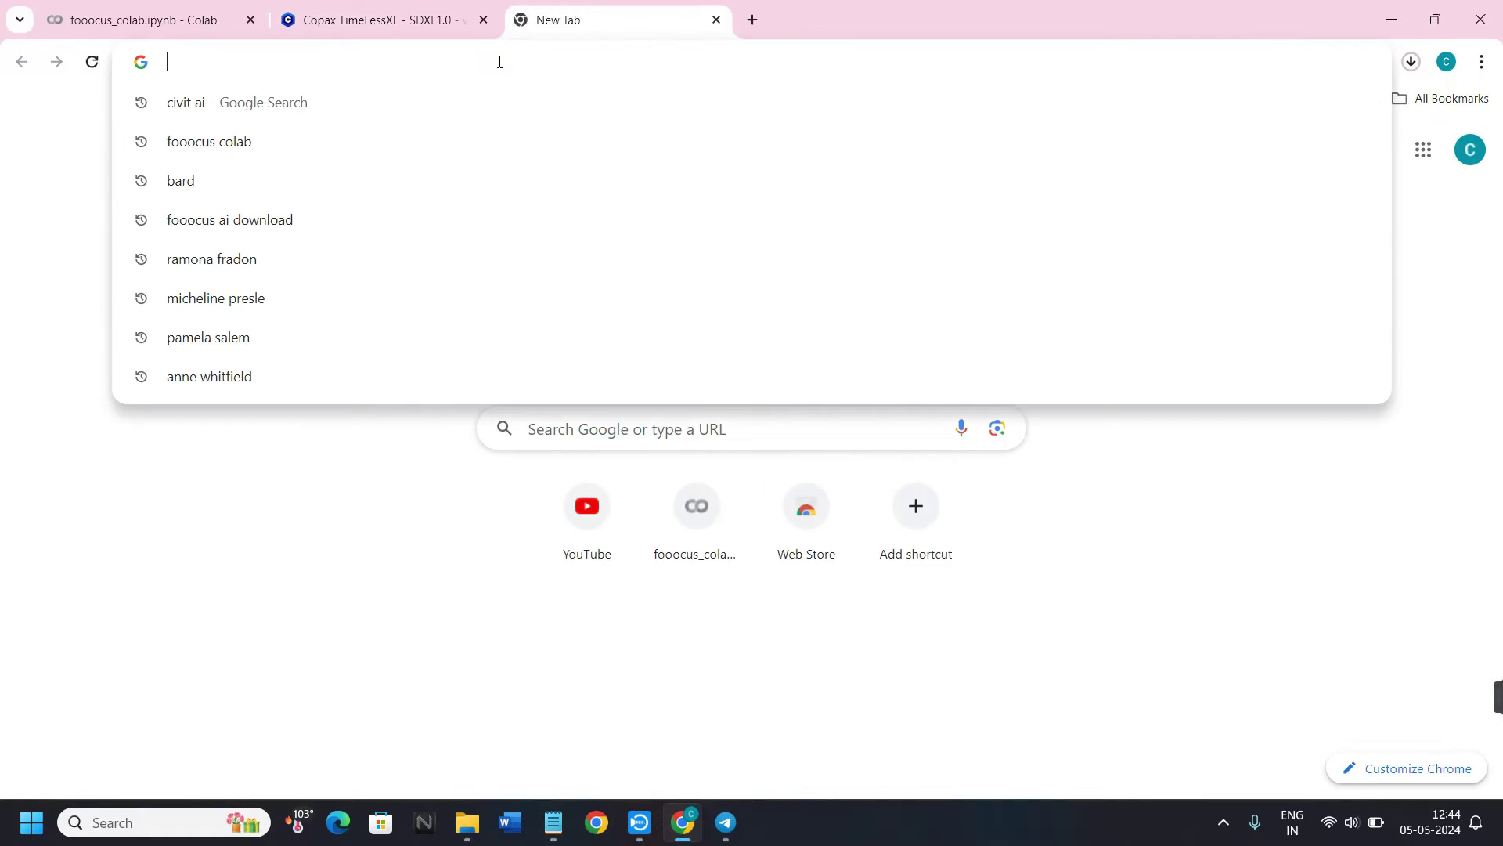
click(312, 144)
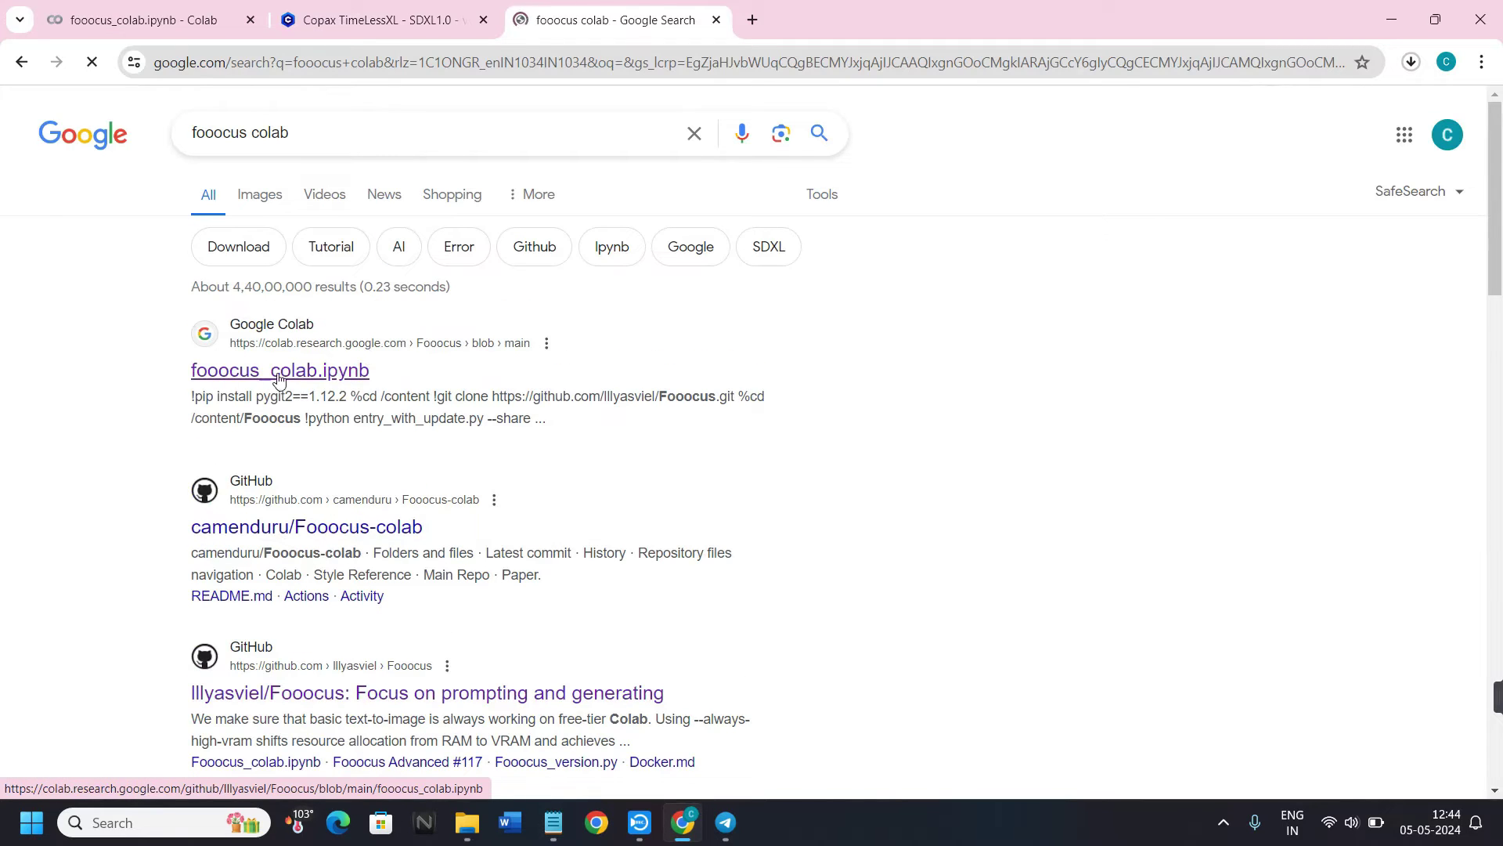
click(278, 379)
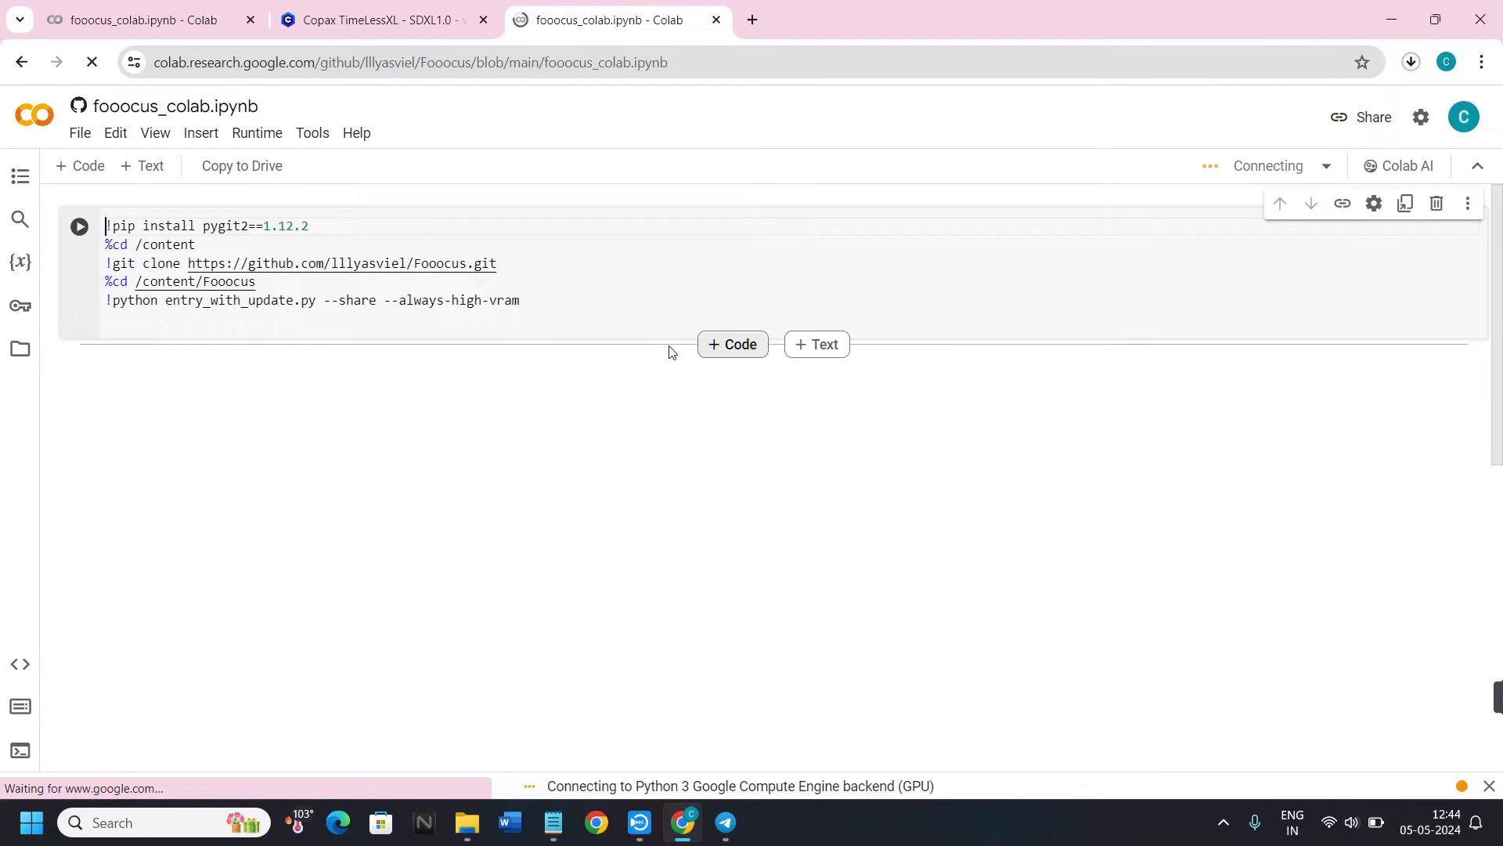
Add a new code cell and paste the Copax TimeLessXL wget command into it
click(713, 346)
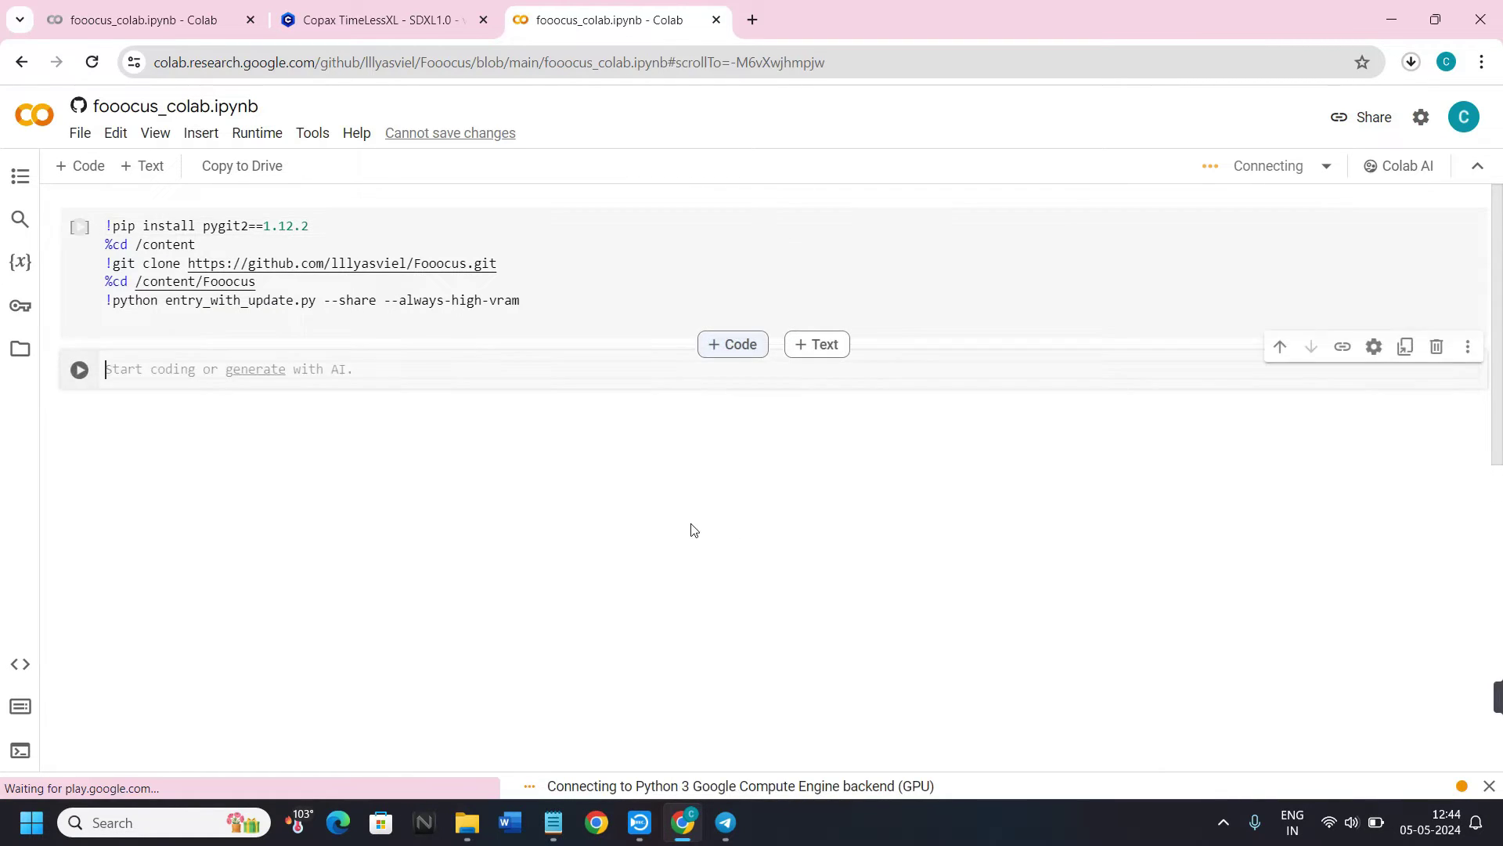
right_click(156, 368)
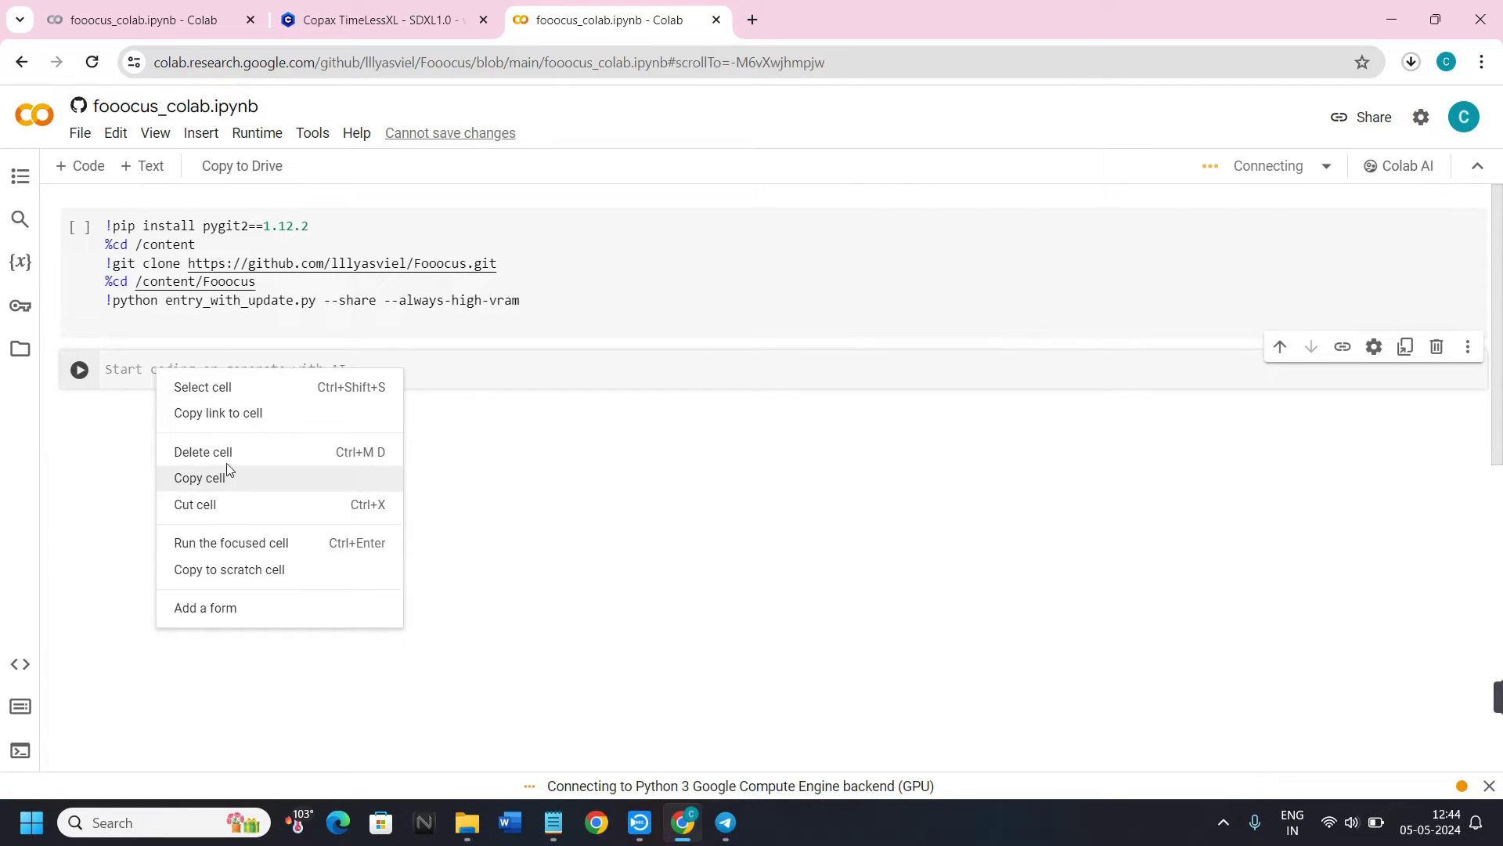
key(Escape)
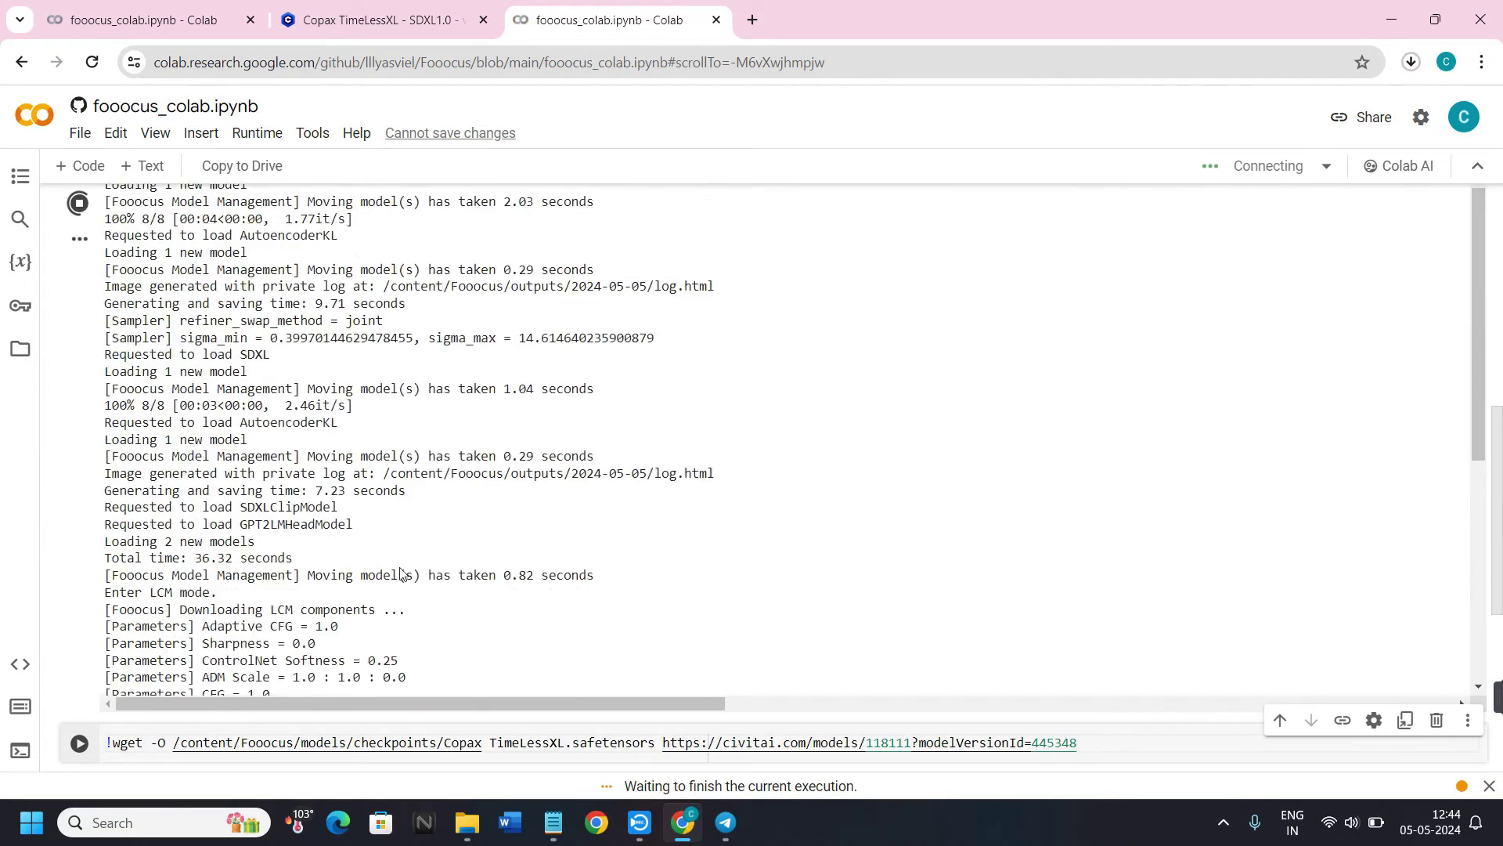
Add a cell with '!python entry_with_update.py --share --always-high-vram' copied from the first cell
scroll(501, 674, down, 5)
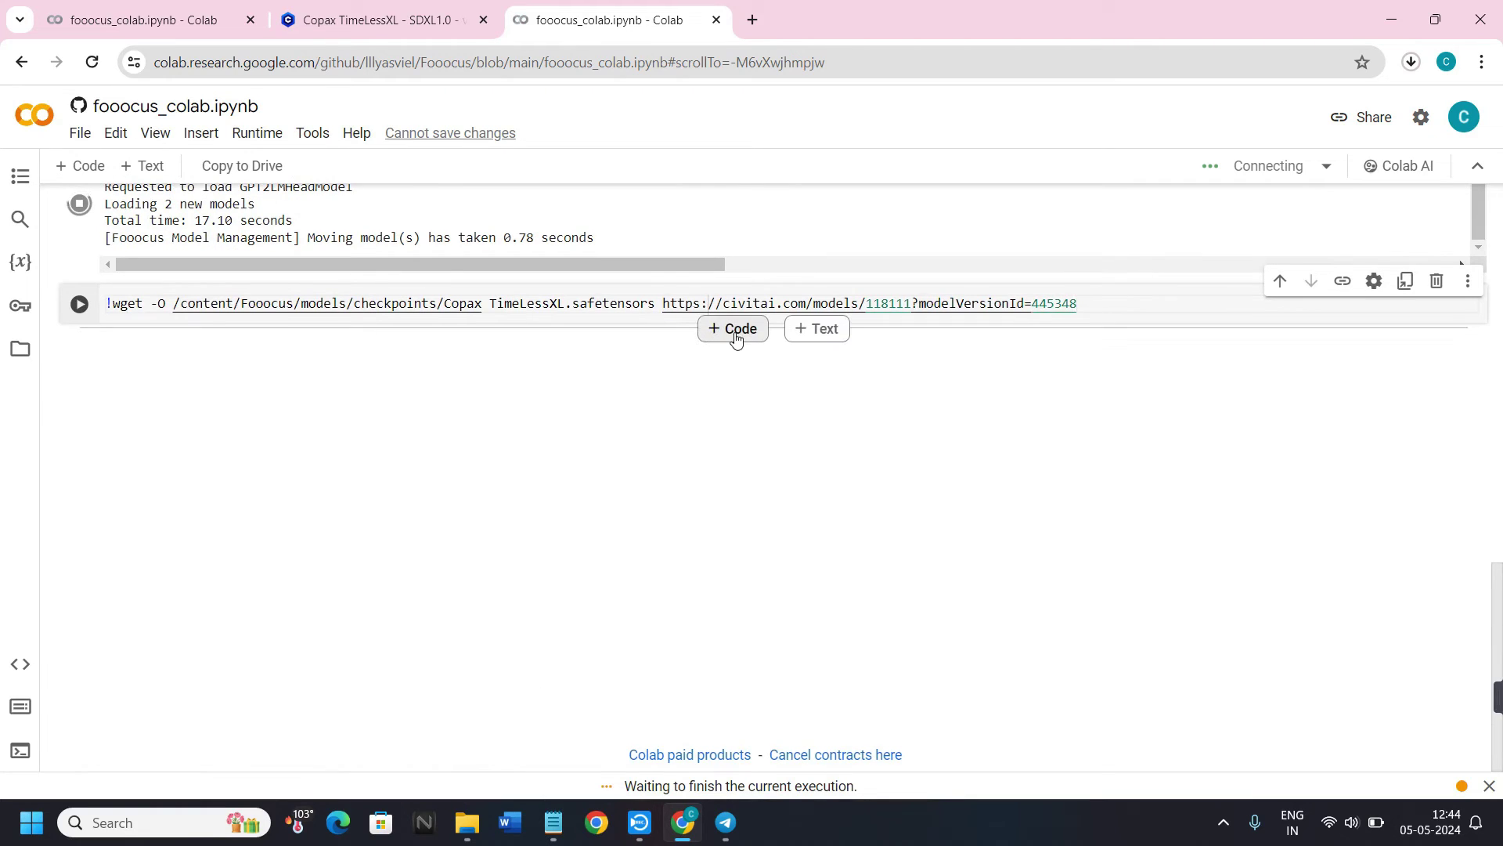
click(735, 337)
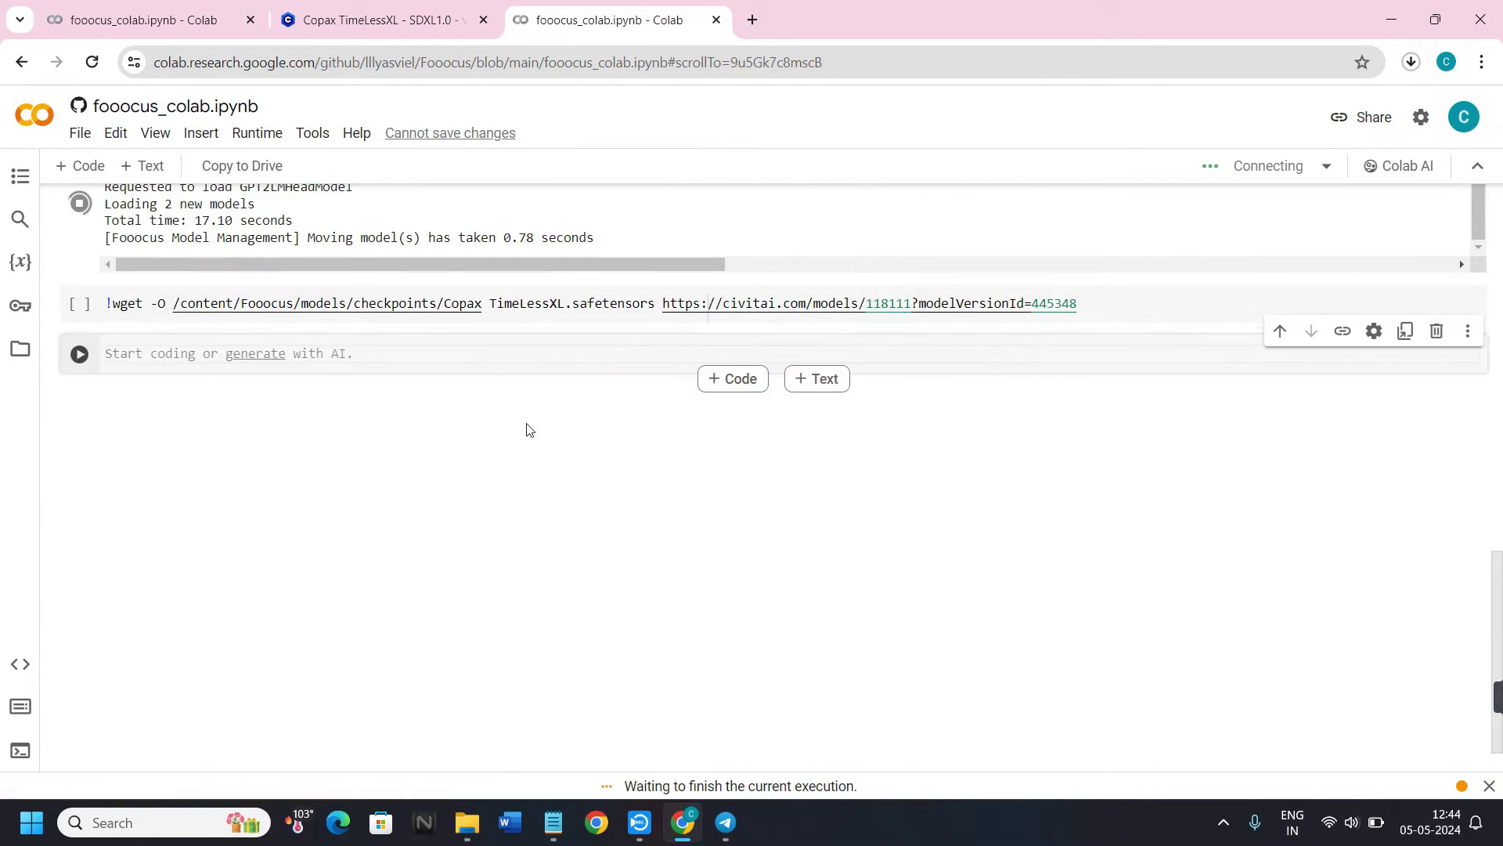
scroll(526, 407, up, 3)
scroll(532, 390, up, 15)
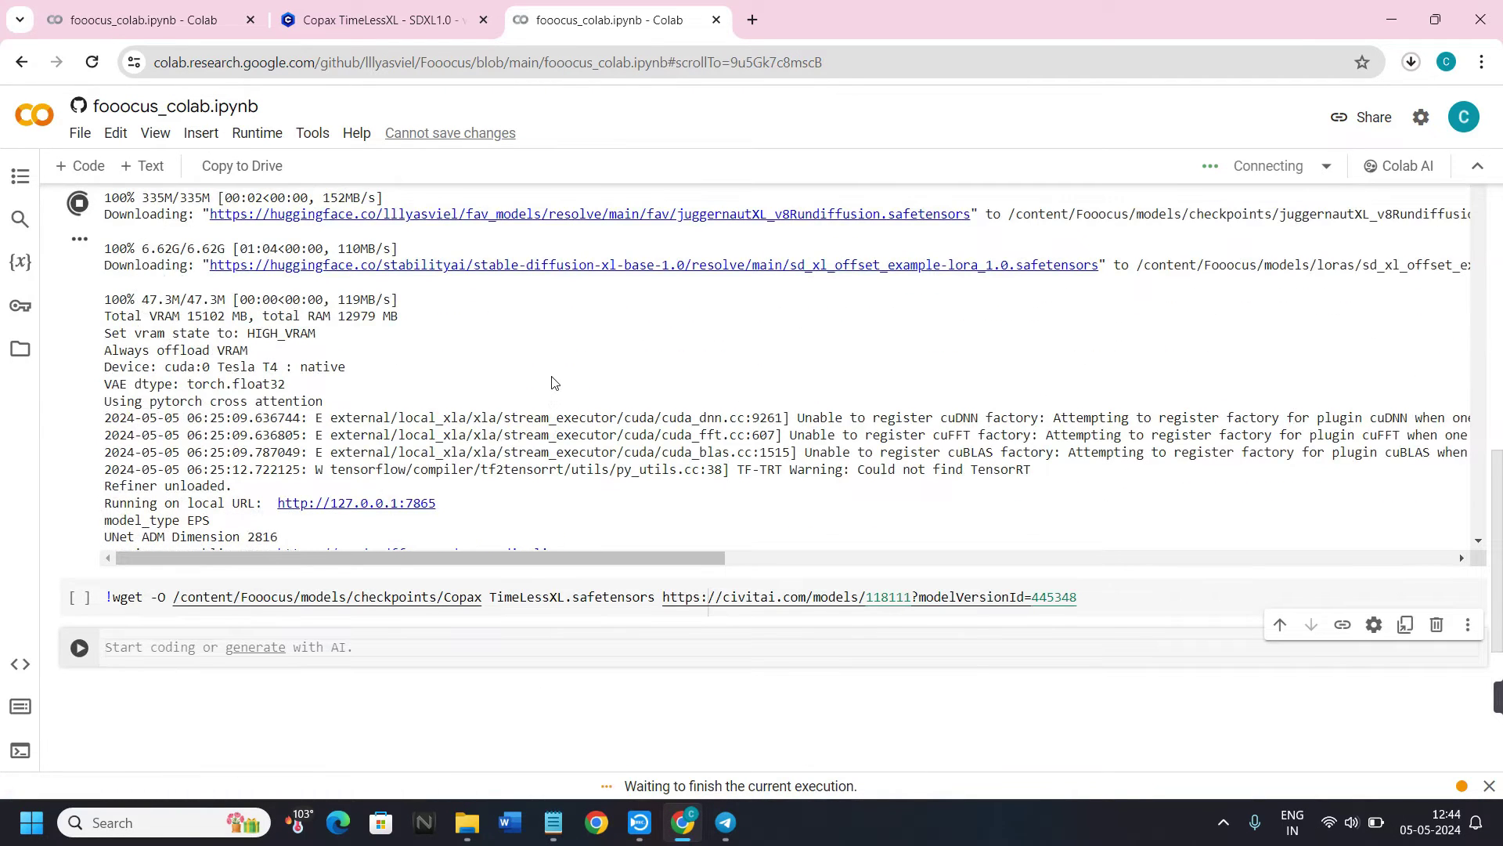
scroll(282, 350, up, 5)
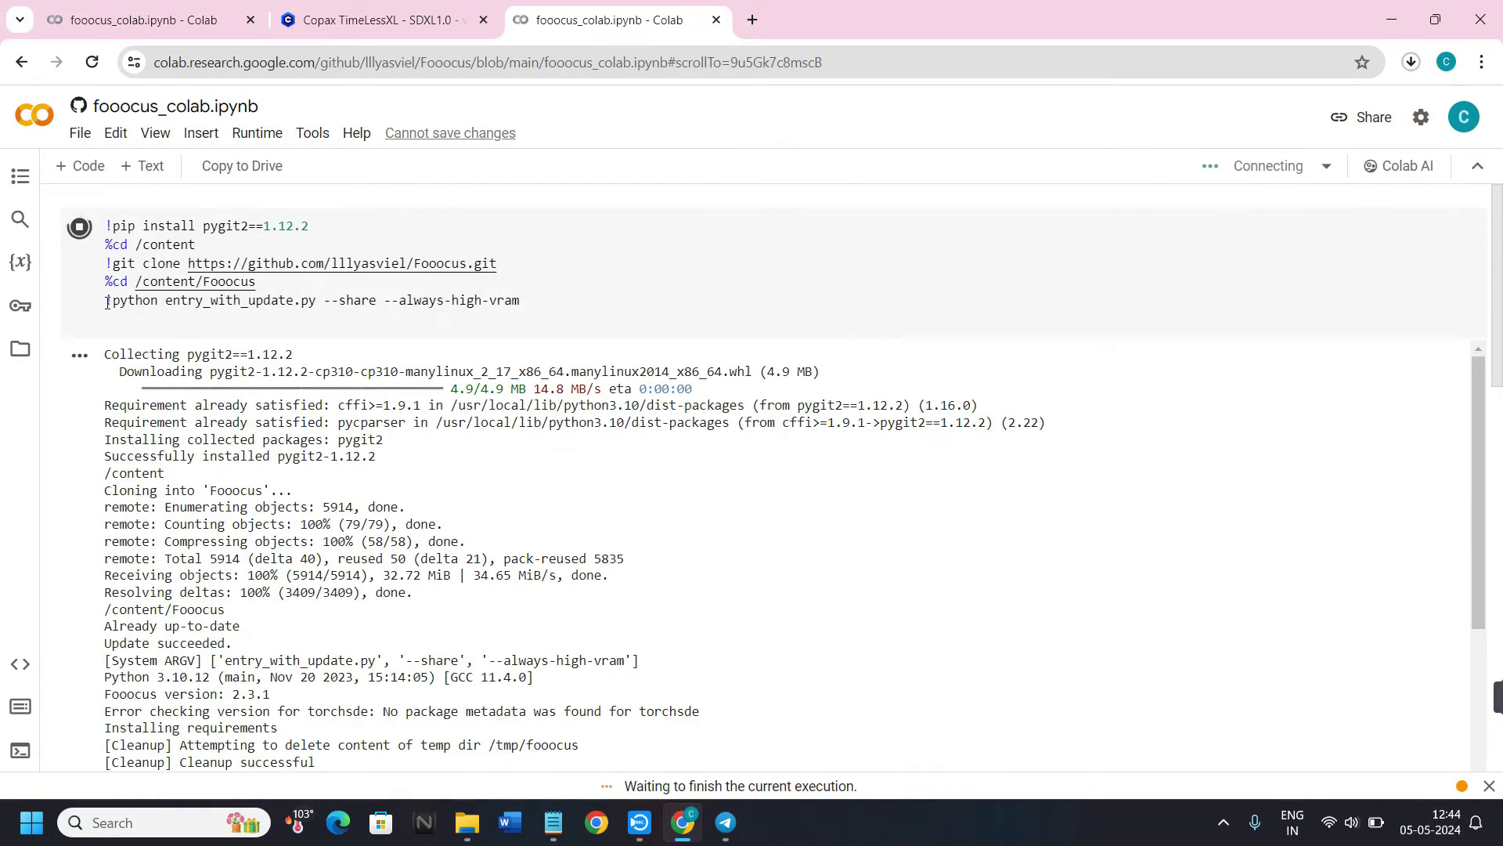
drag(108, 302, 525, 305)
key(ctrl+c)
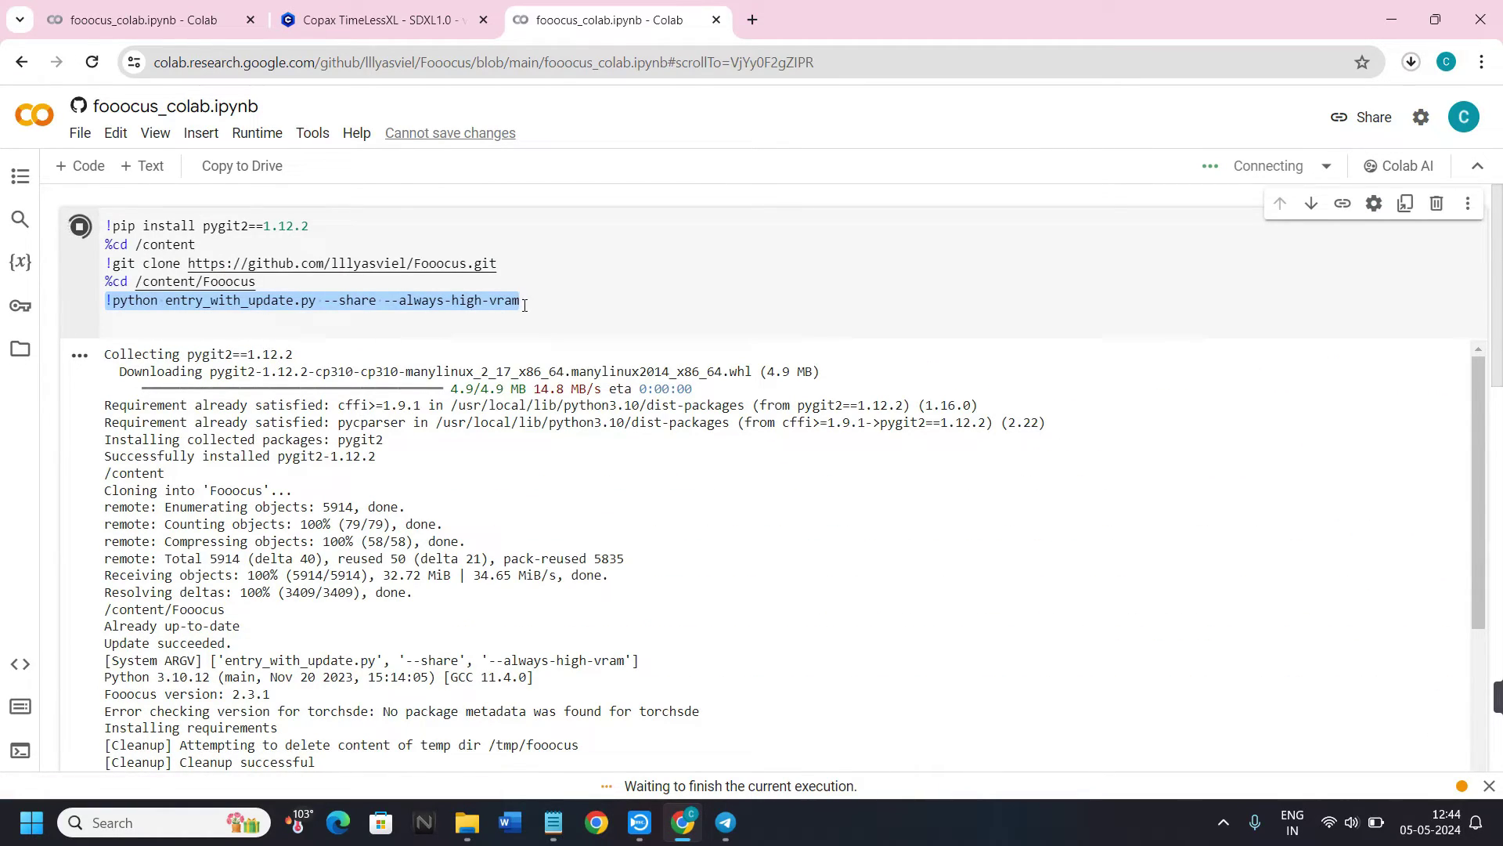
scroll(574, 509, down, 20)
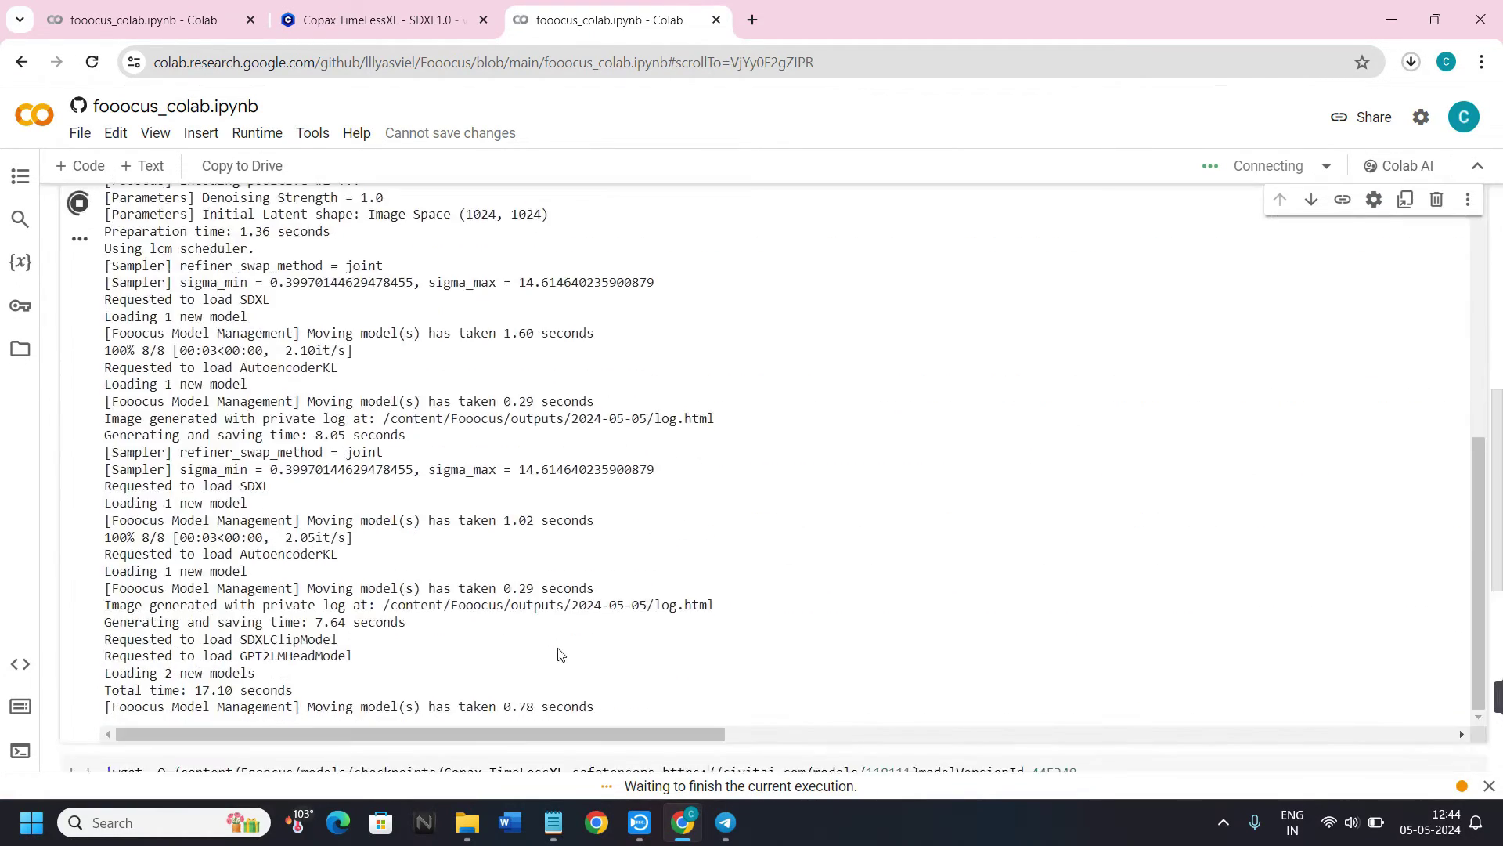
scroll(287, 552, up, 3)
click(194, 498)
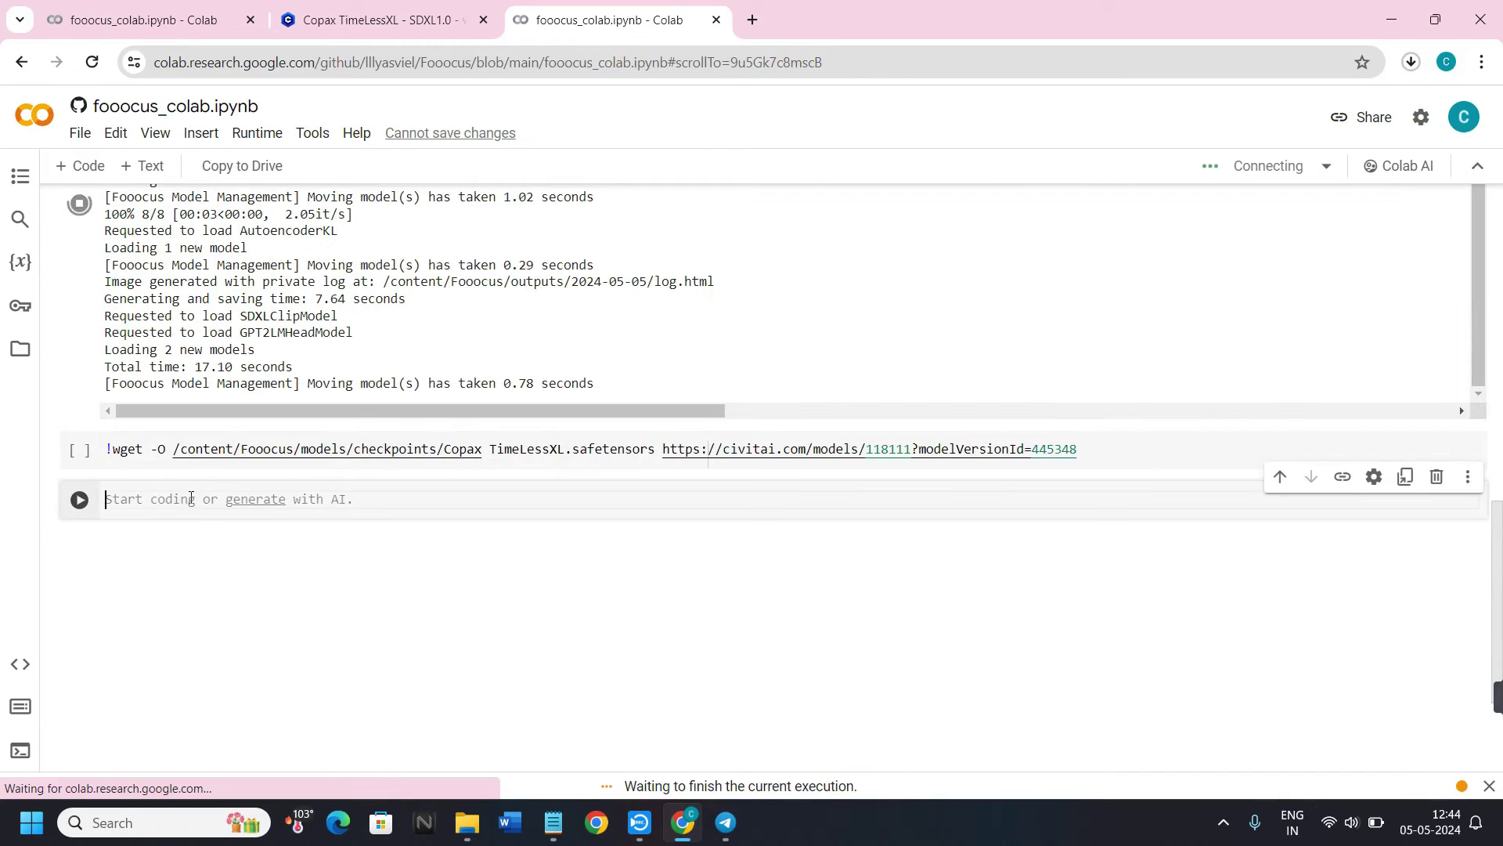
key(ctrl+v)
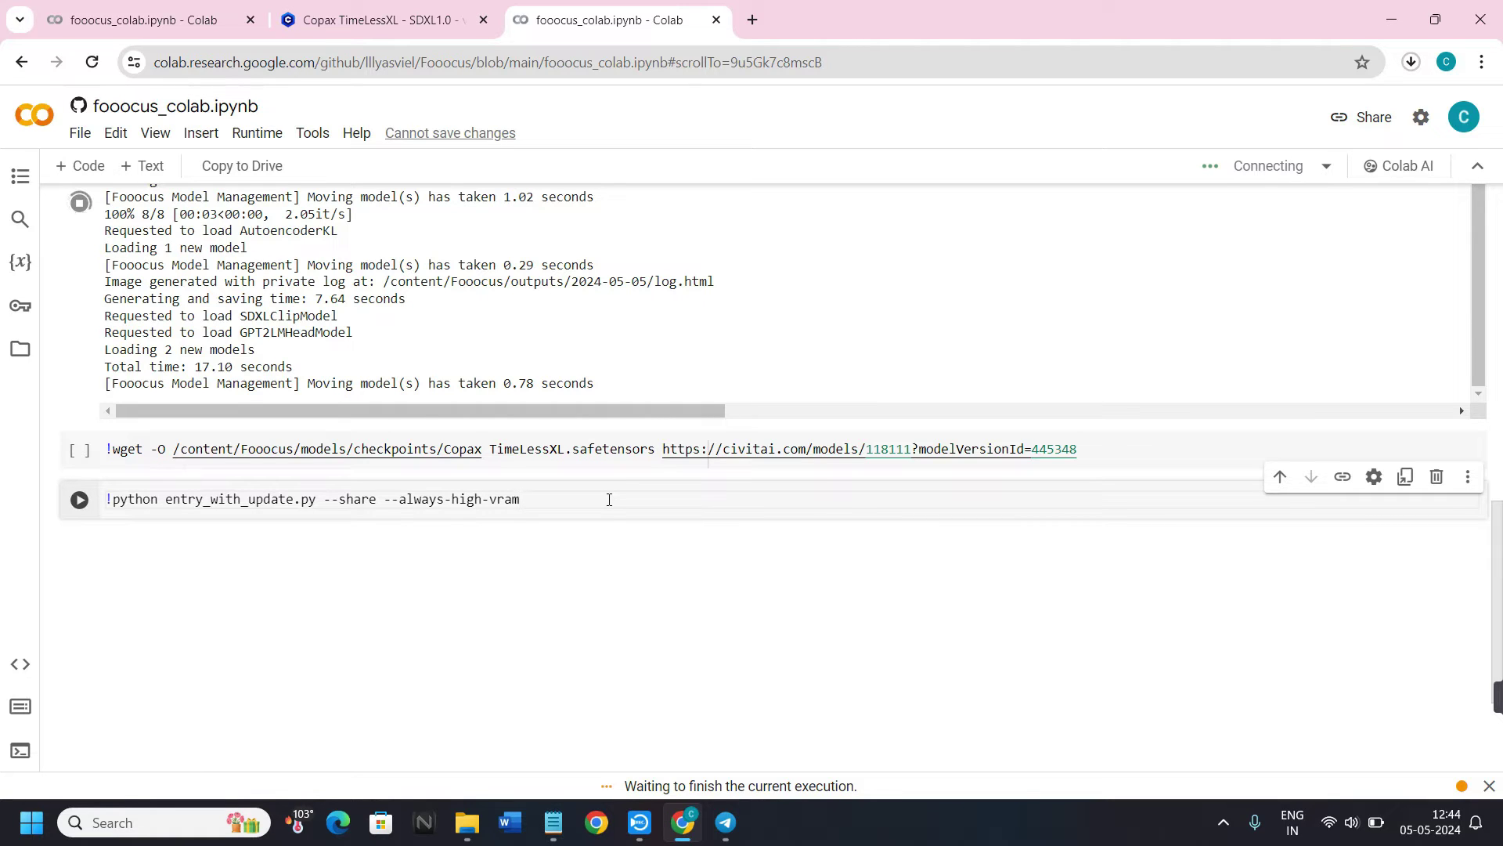
Run the wget download cell, triggering the not-authored-by-Google warning
key(shift+Return)
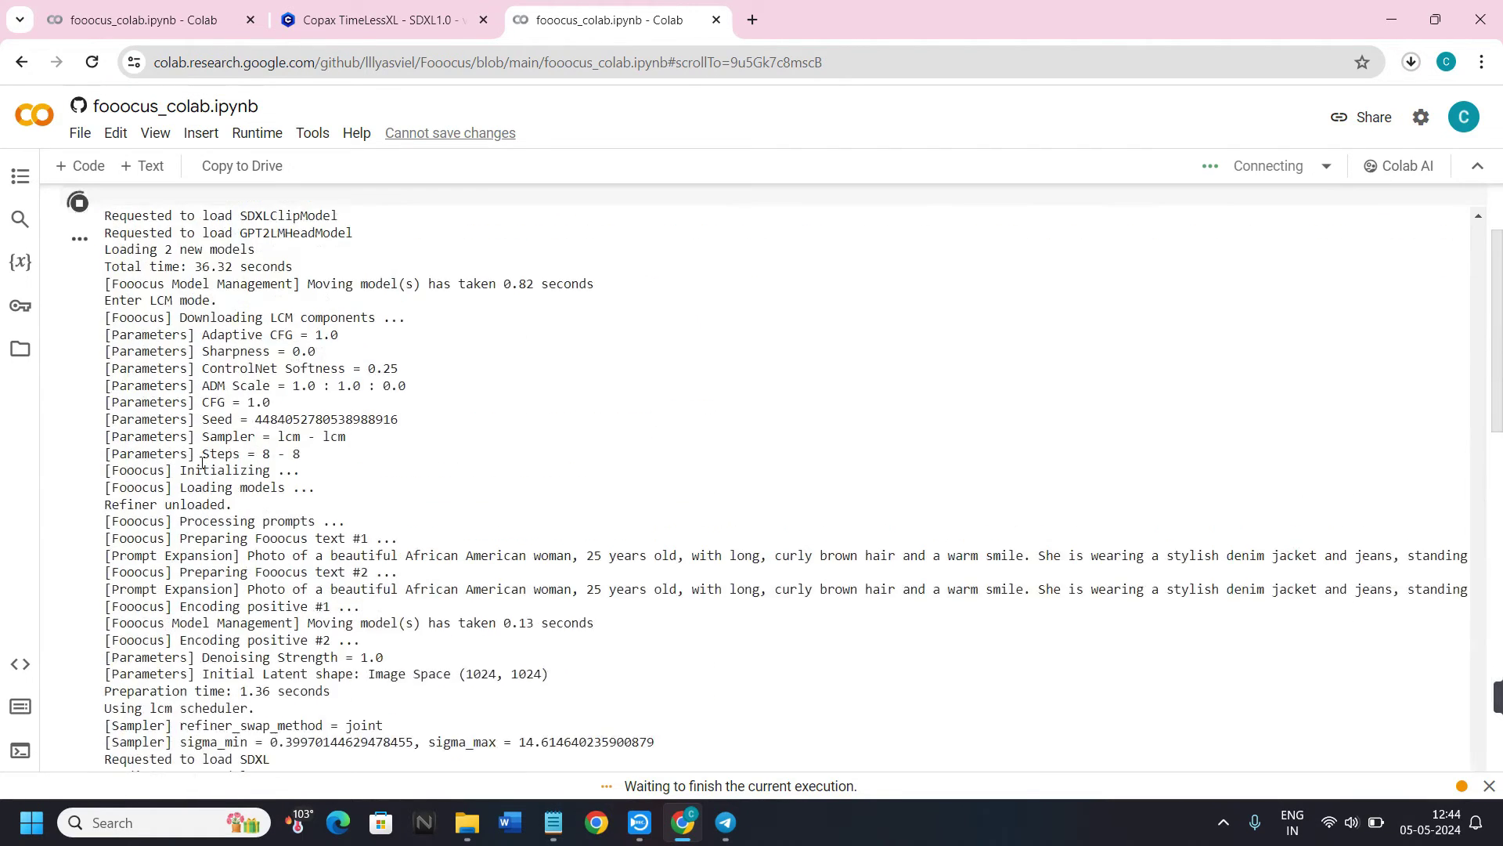
scroll(202, 456, down, 10)
scroll(288, 499, down, 5)
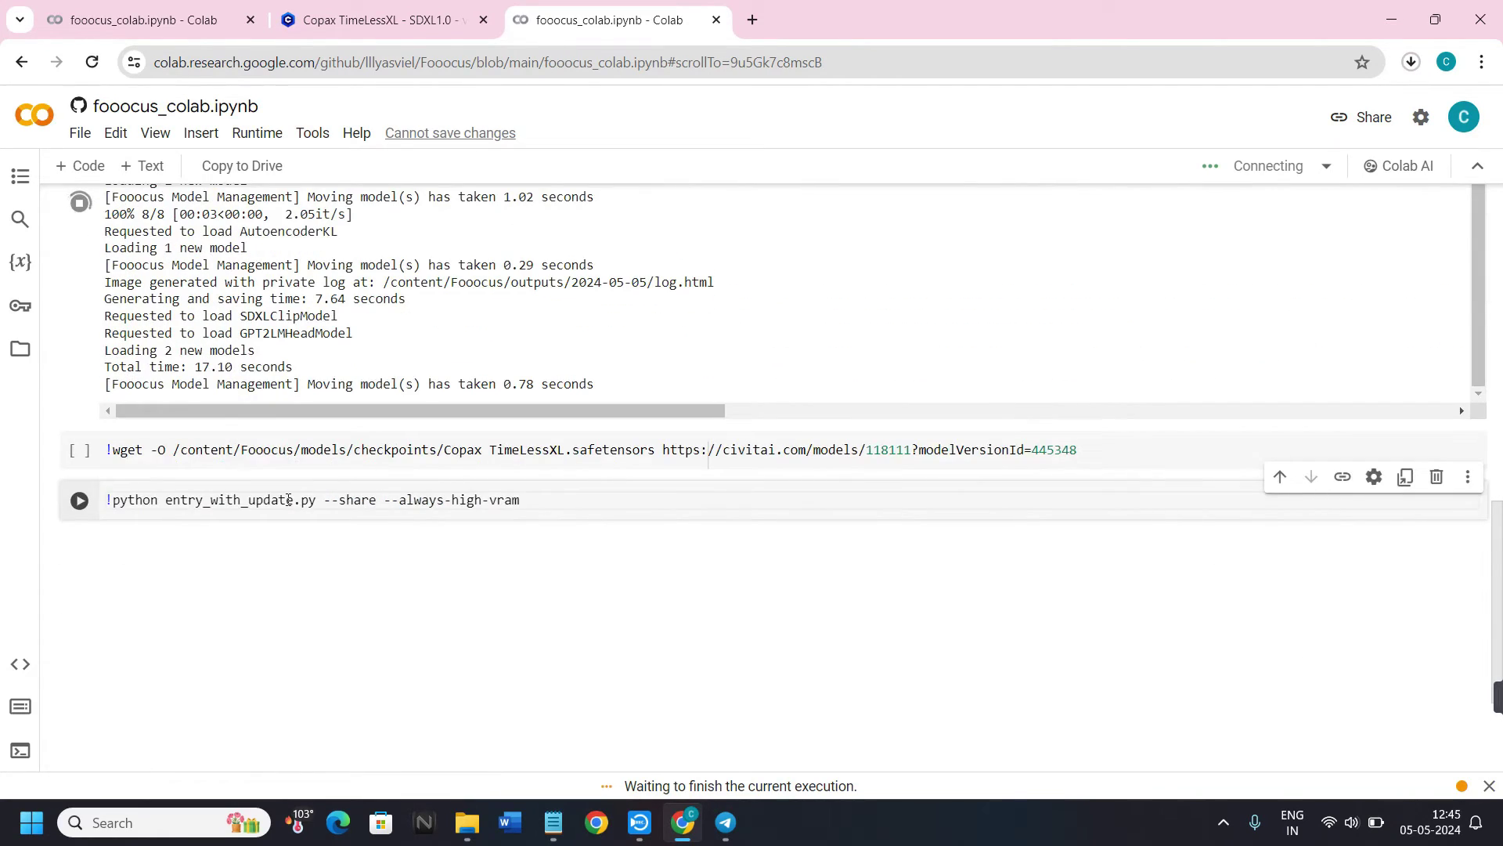
click(78, 451)
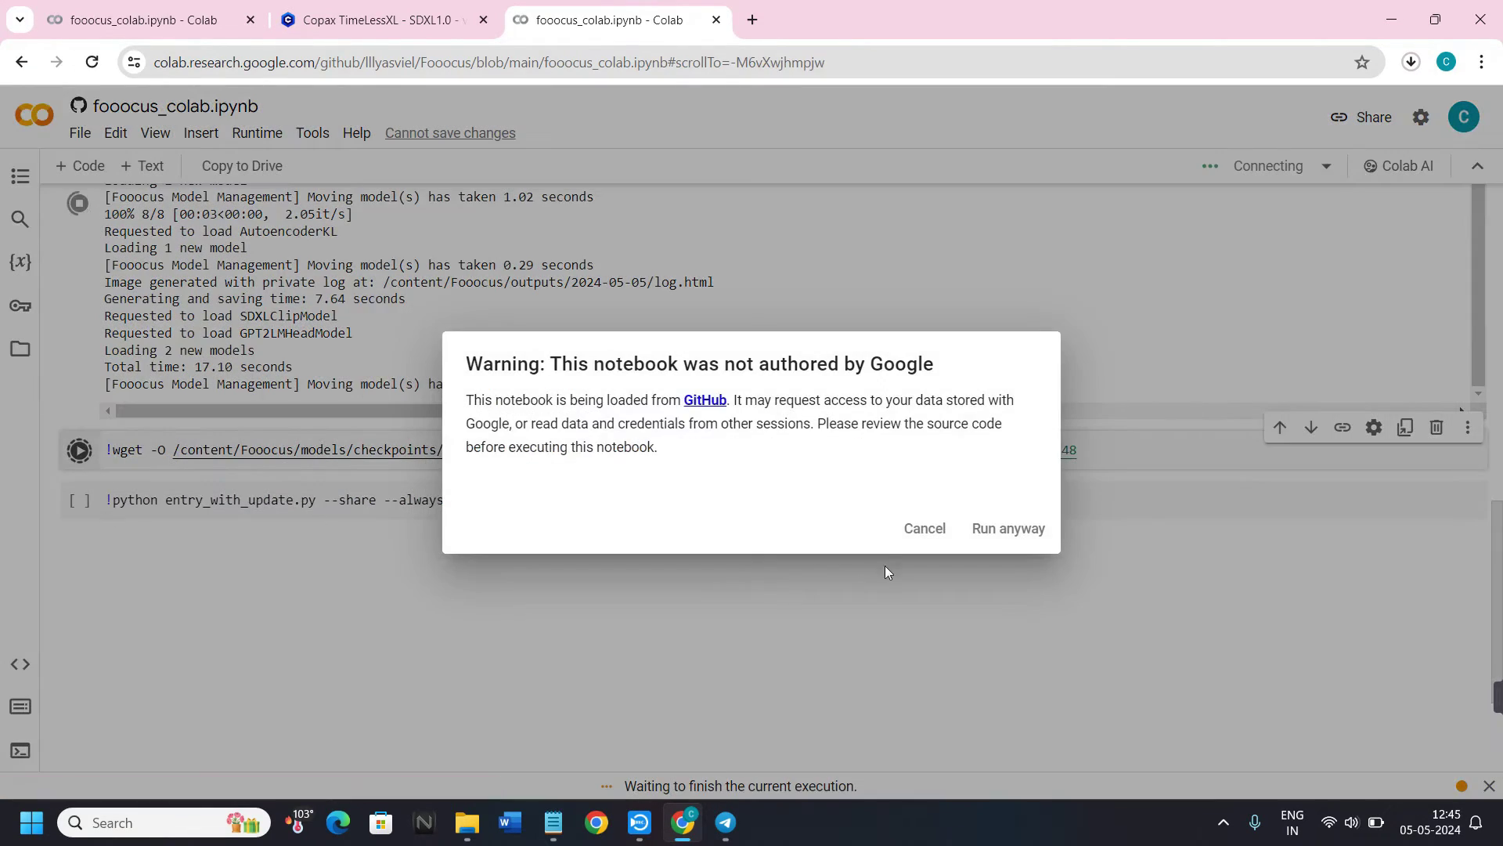
Choose Run anyway for the download, then browse the Files sidebar to Fooocus > models
click(1004, 530)
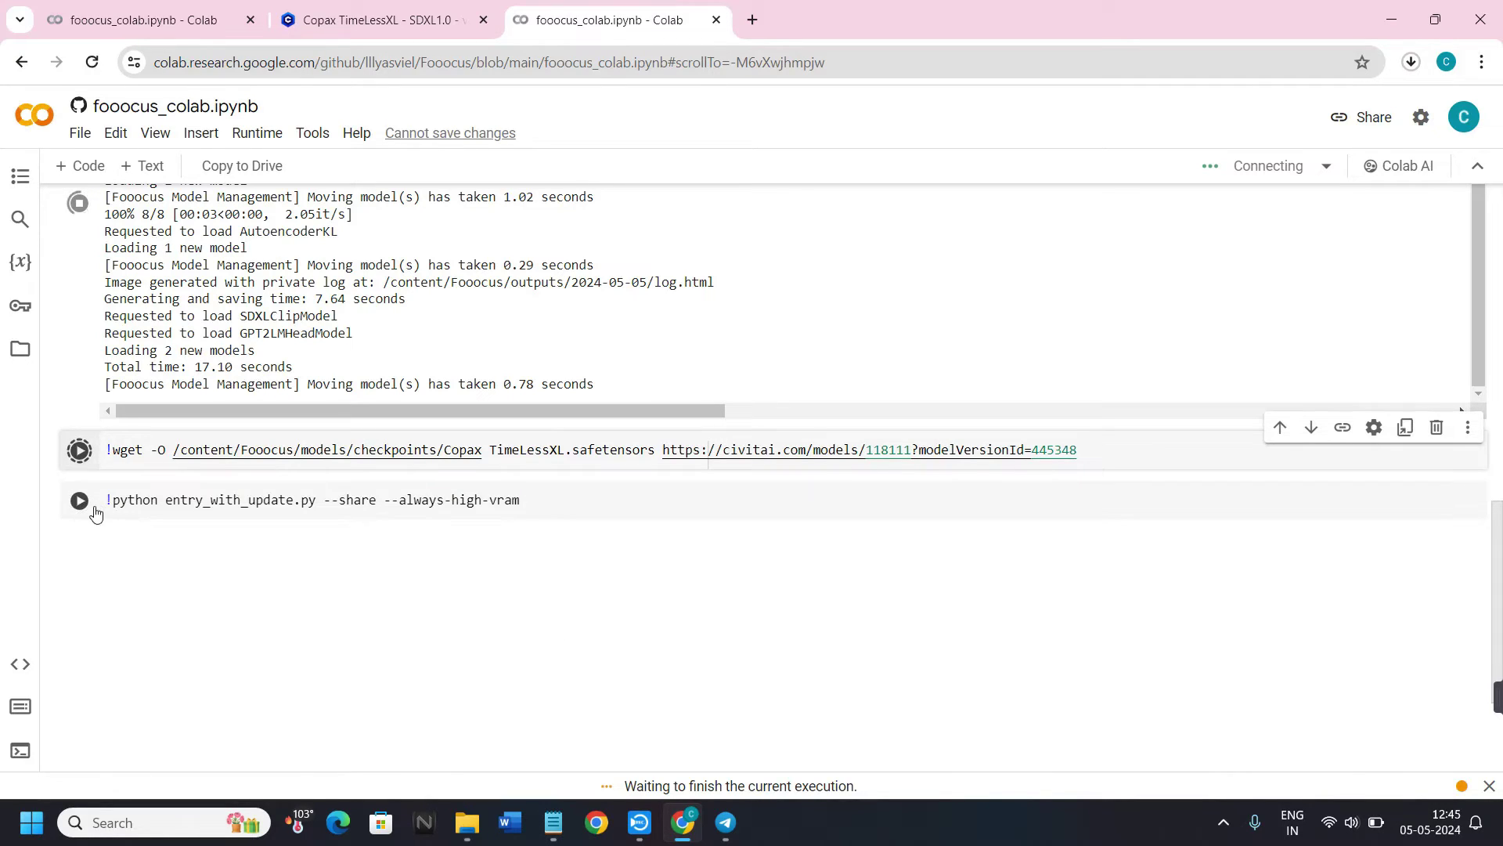
click(35, 347)
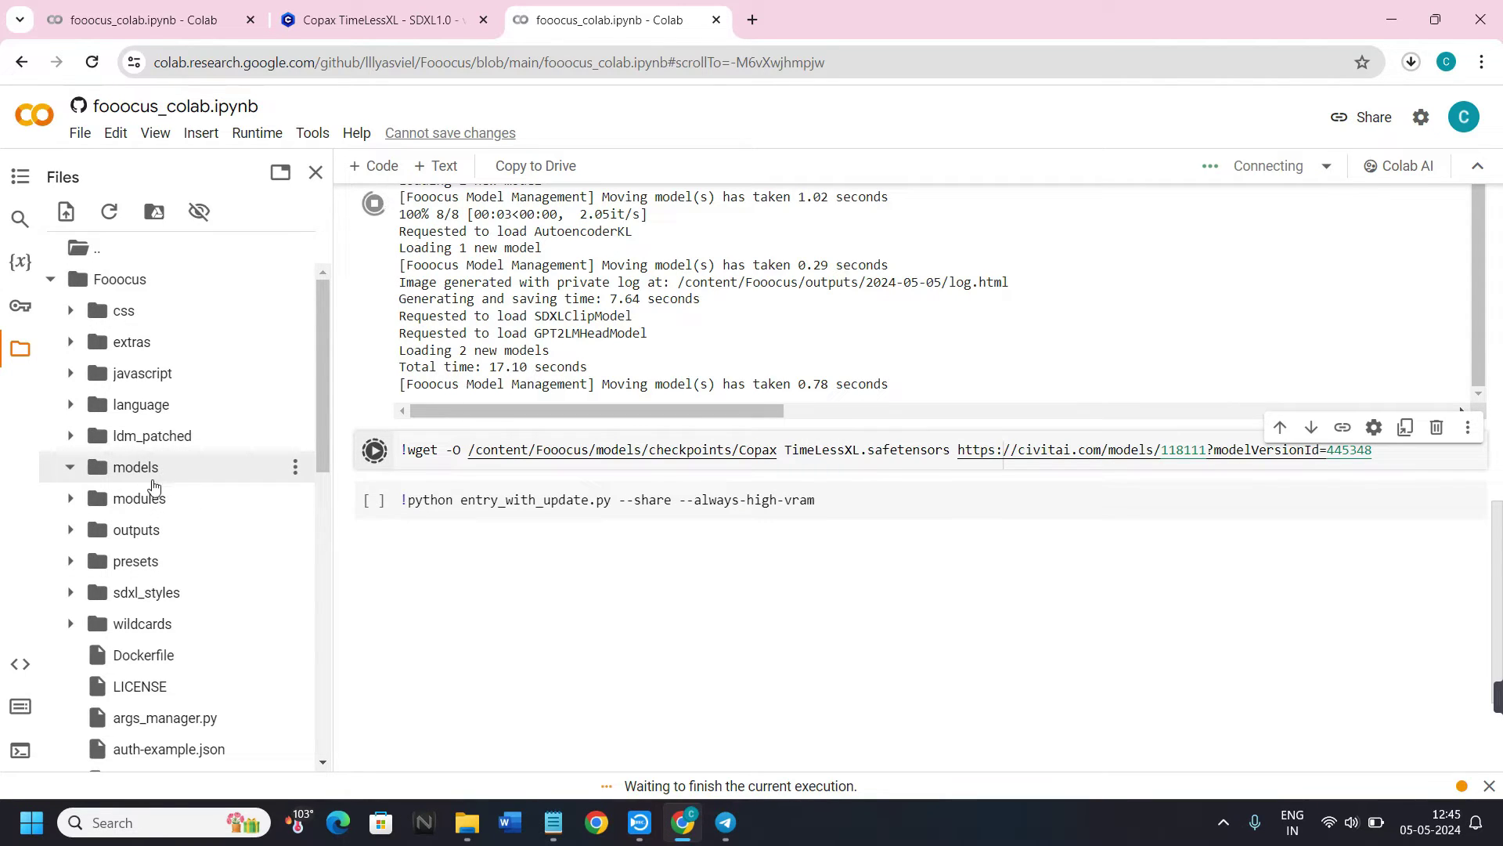
click(177, 467)
scroll(216, 600, down, 4)
scroll(212, 596, up, 4)
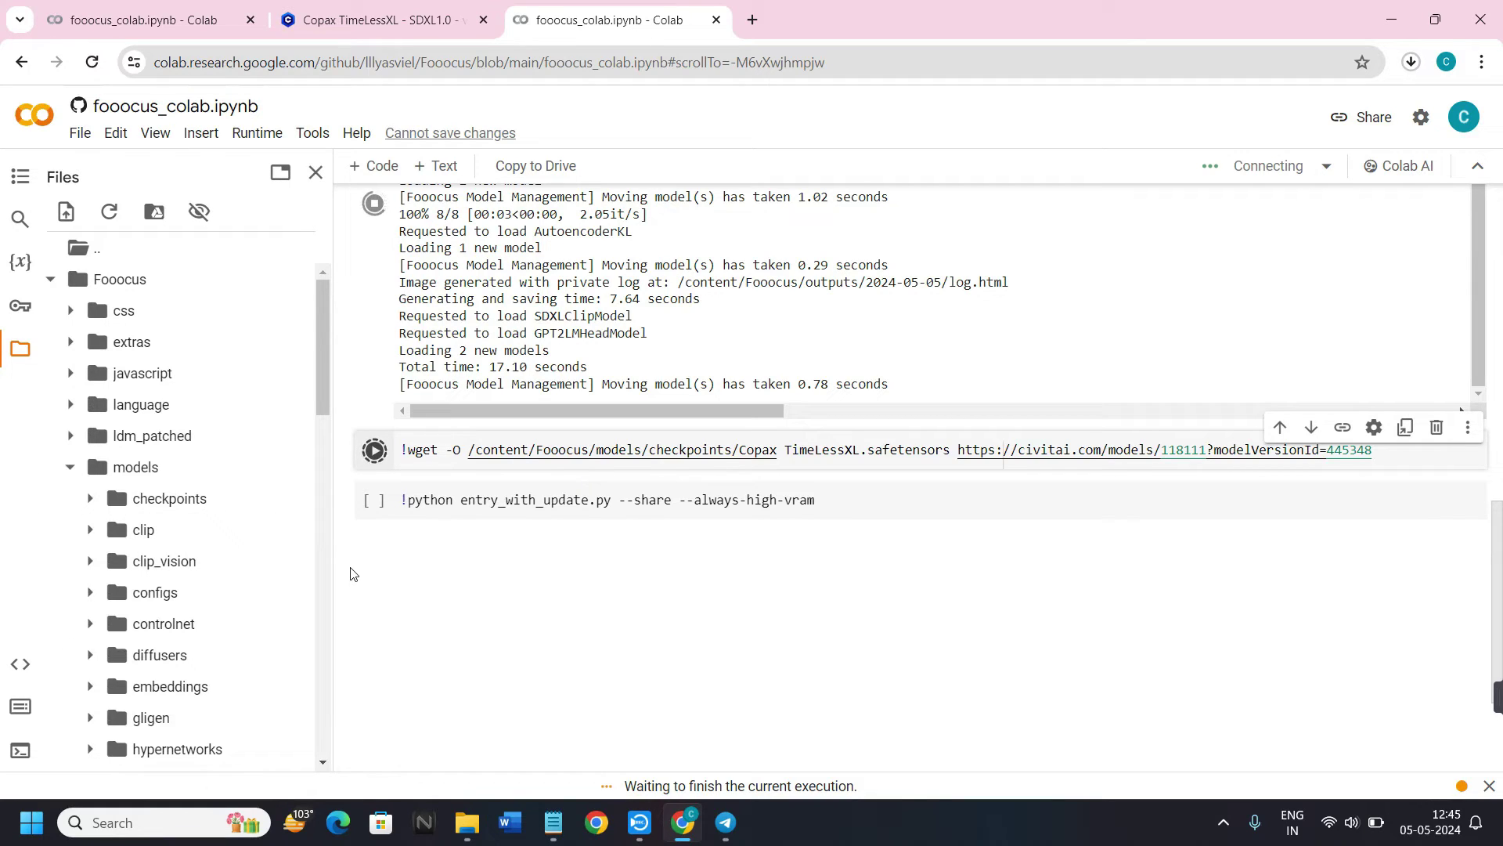
Dismiss the cannot-save-changes warning and choose File > Save a copy in Drive
click(435, 134)
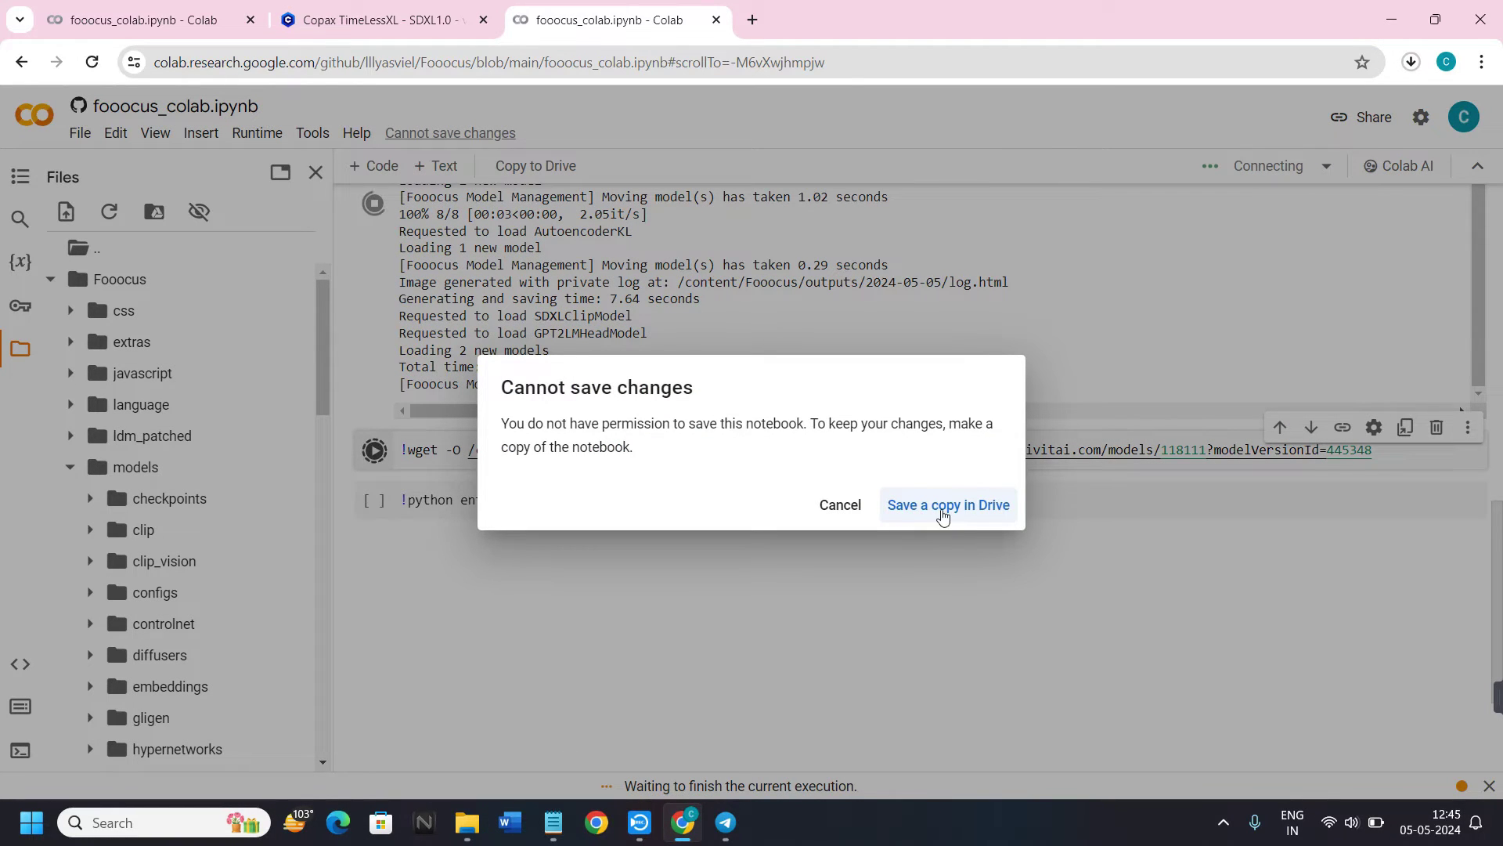
click(834, 505)
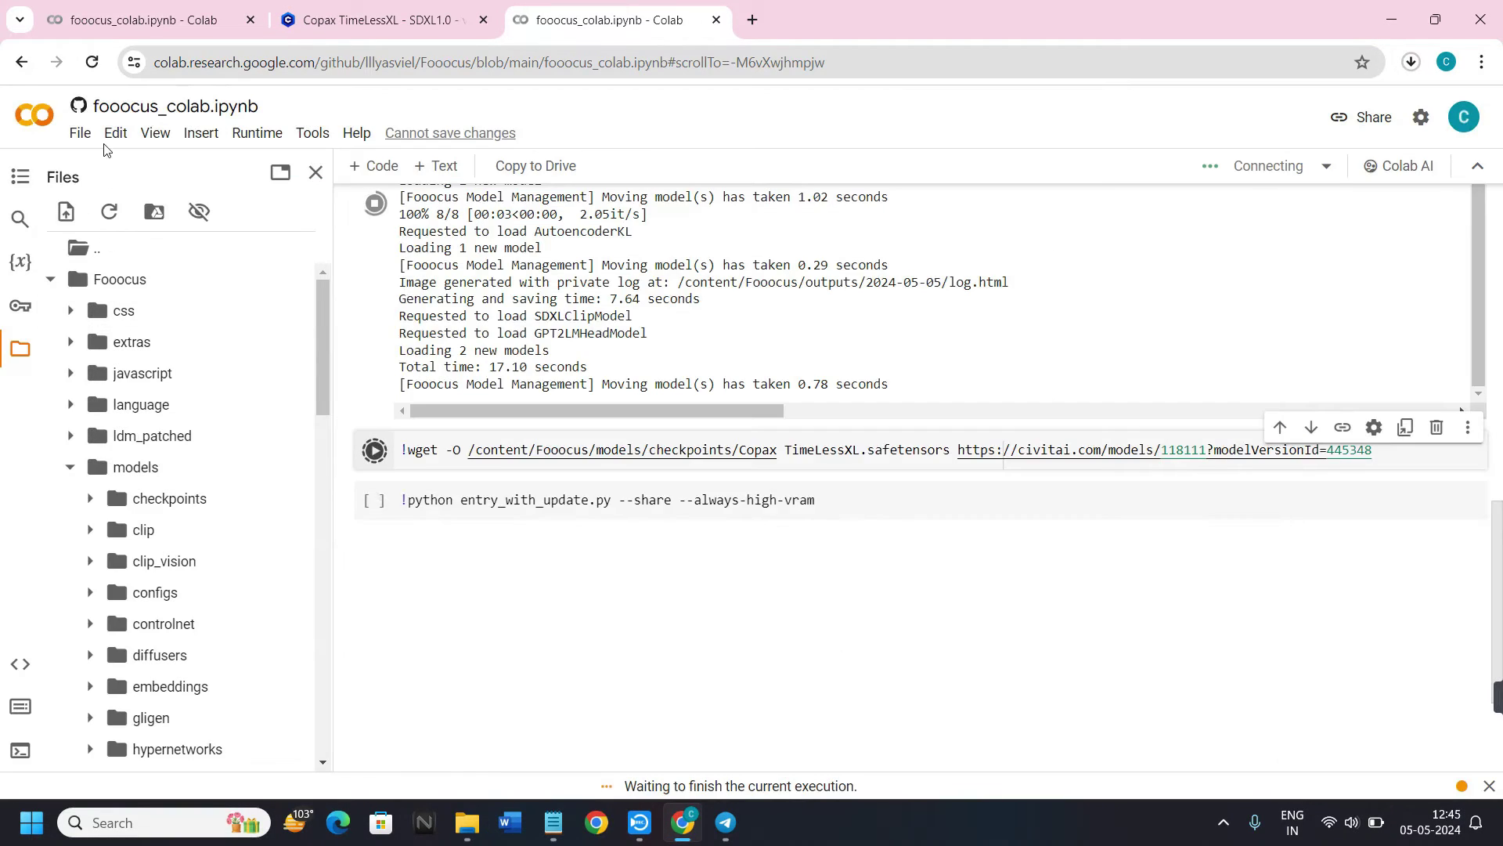
click(81, 134)
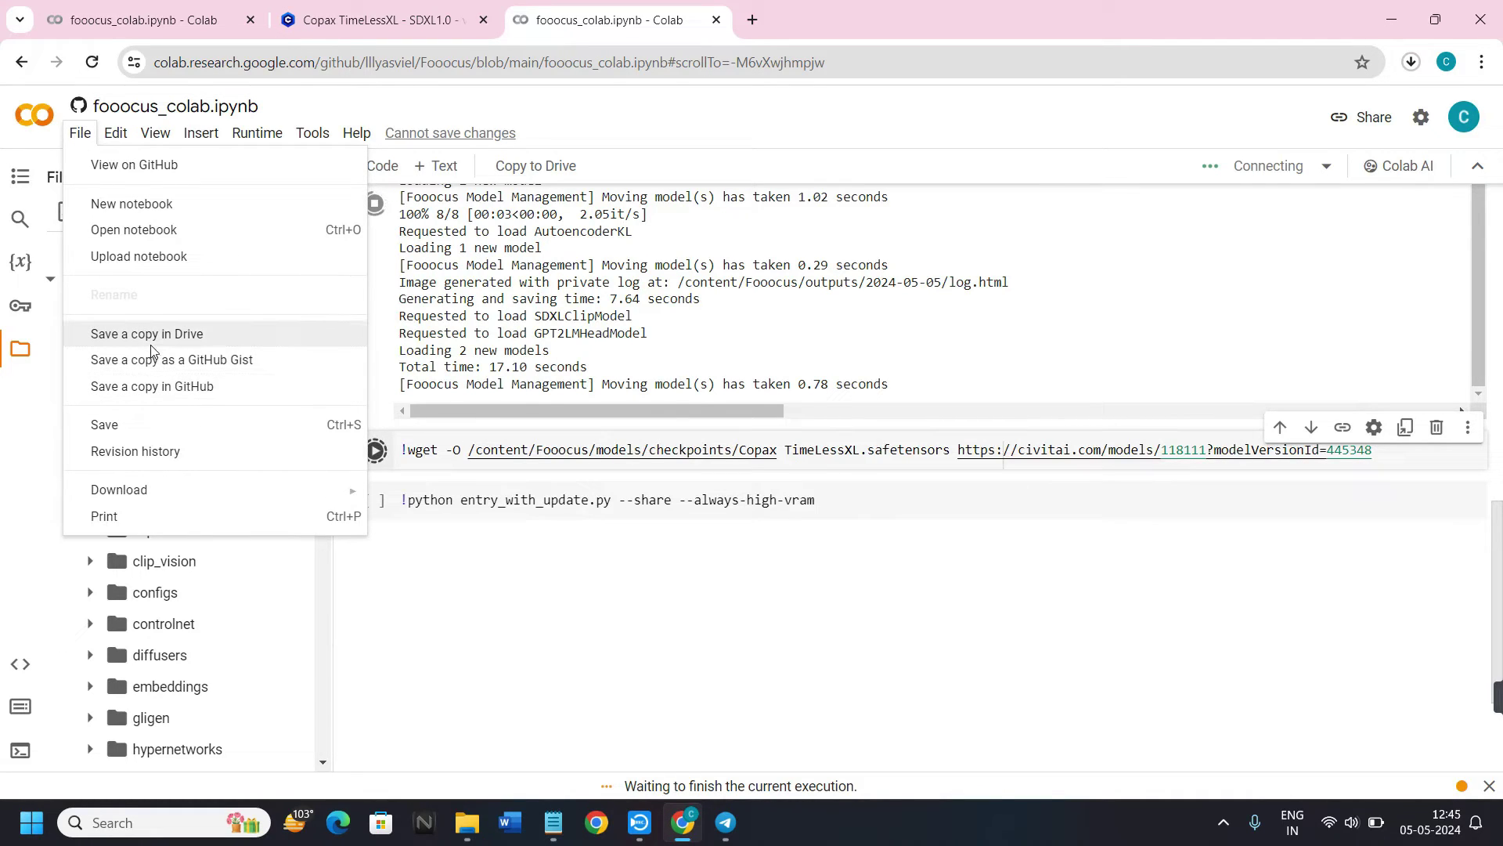
click(151, 336)
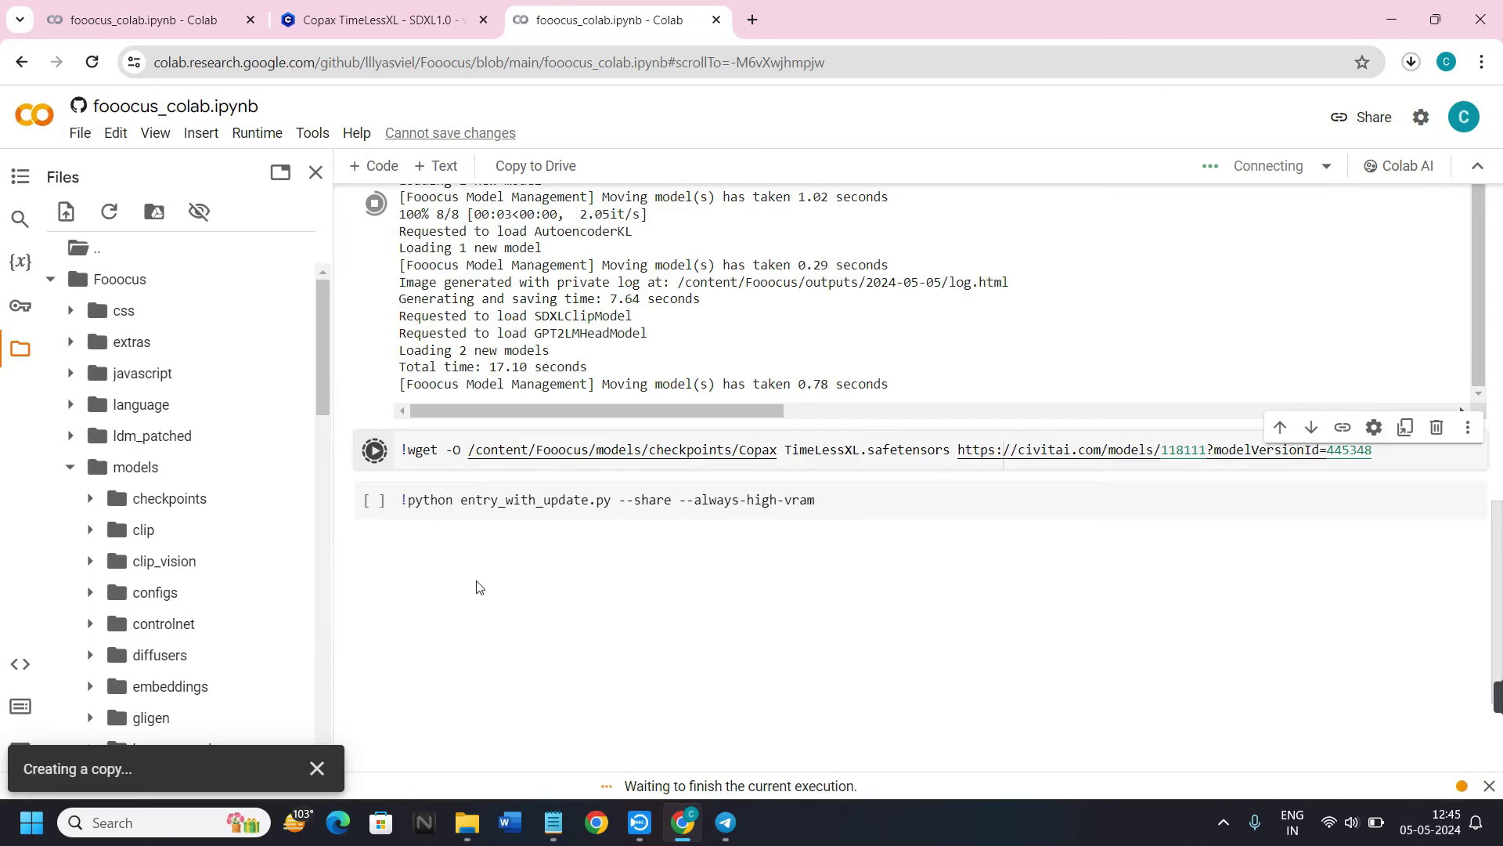
Open the Drive copy in a new tab, then return to the original notebook
scroll(537, 372, up, 15)
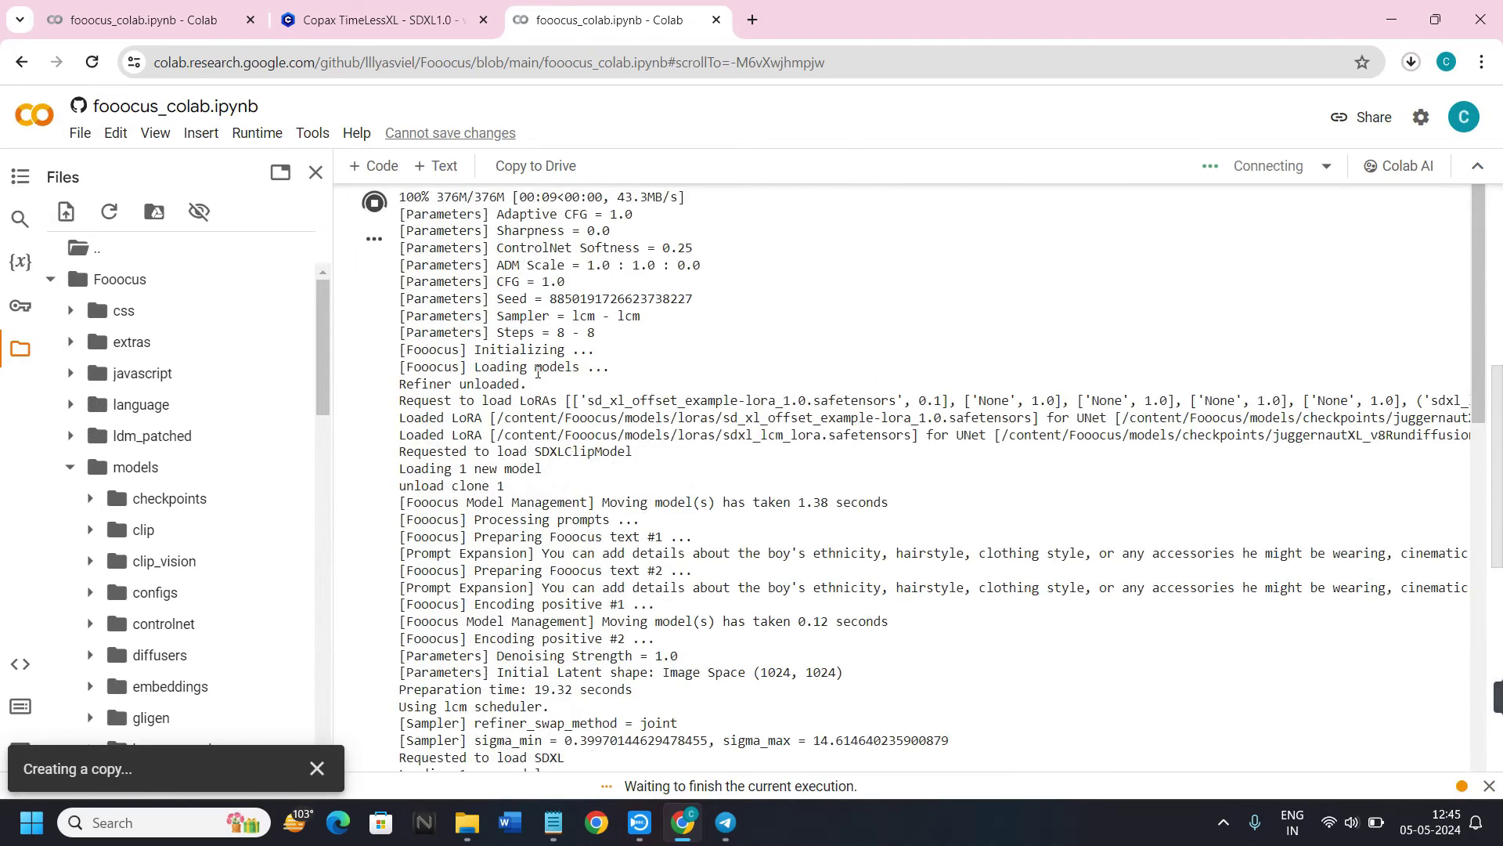
scroll(537, 372, up, 5)
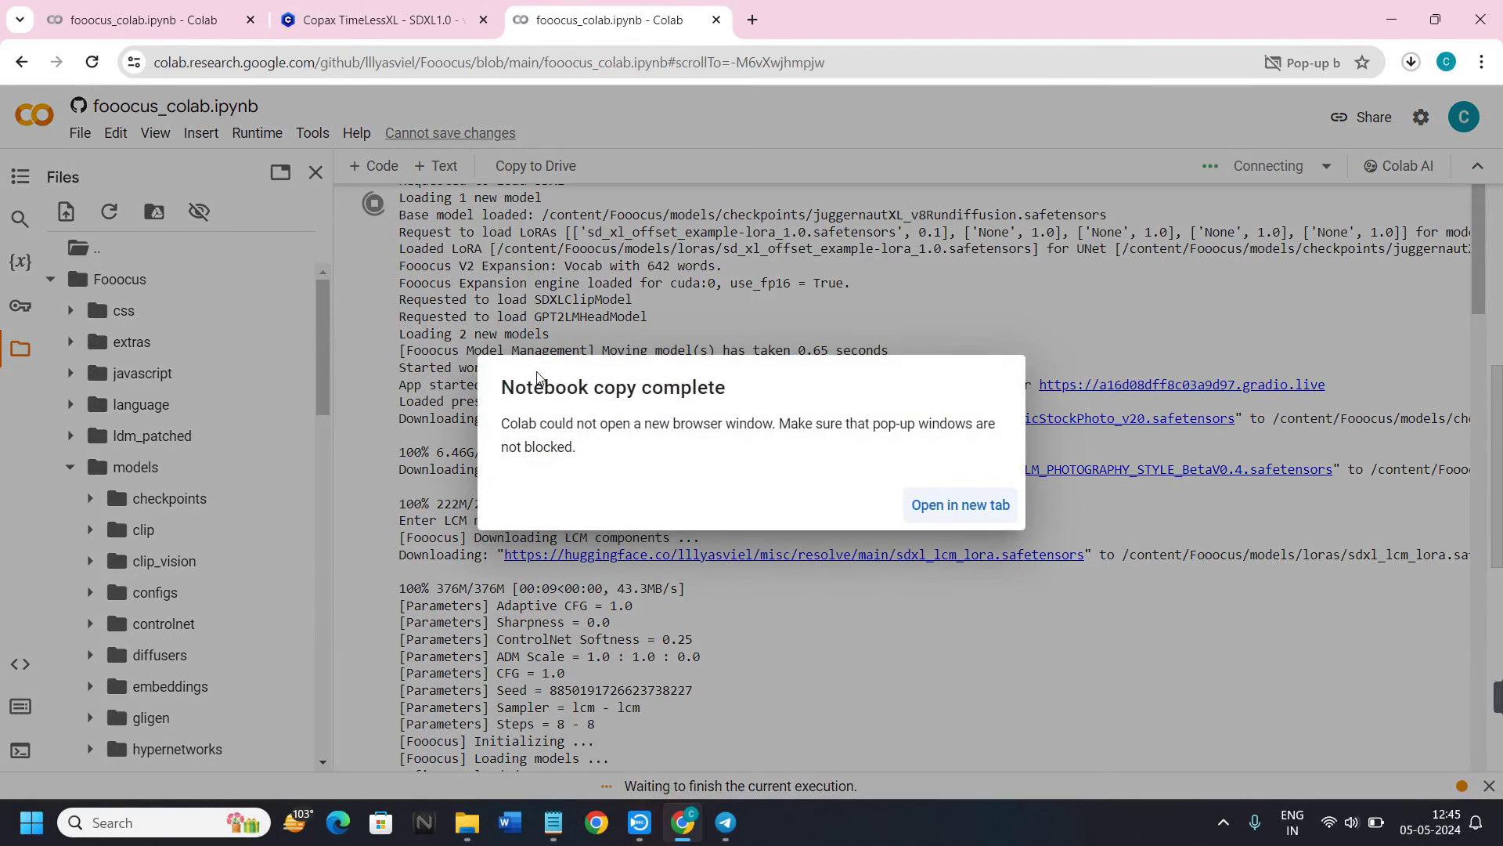
click(944, 508)
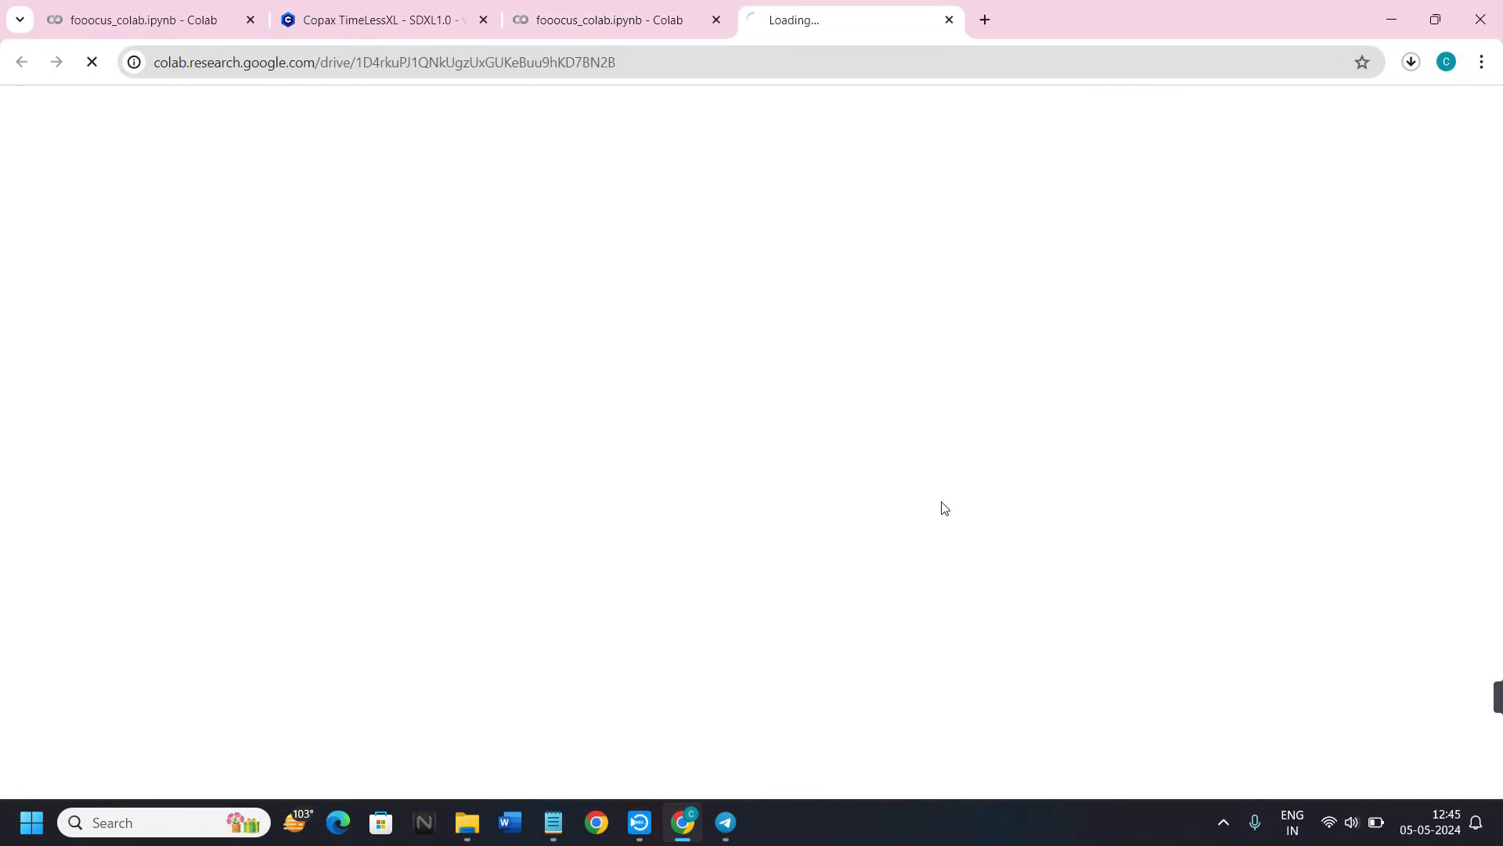
click(618, 20)
scroll(691, 531, up, 4)
scroll(692, 530, up, 6)
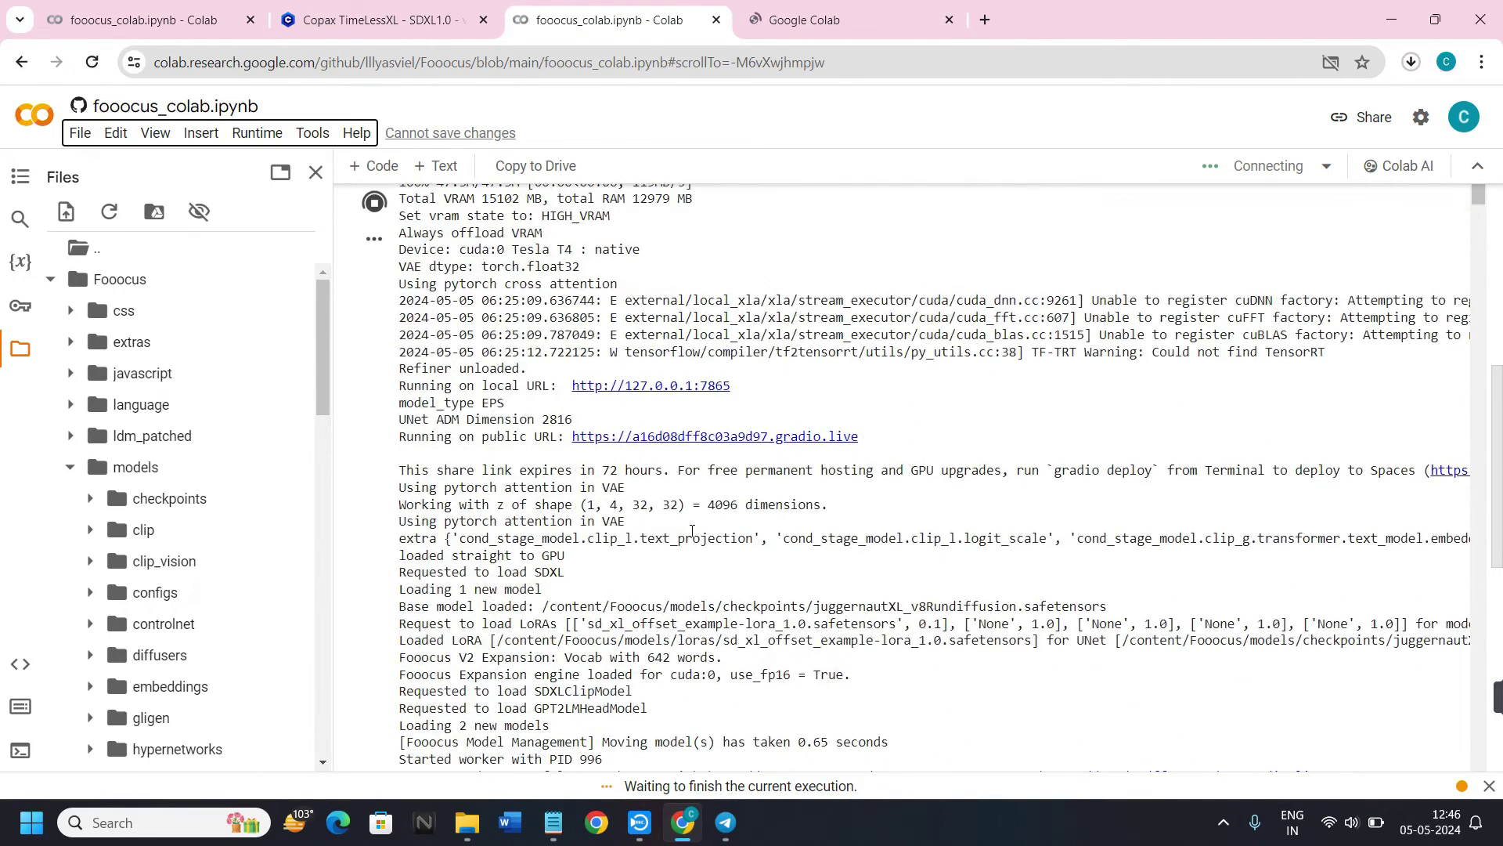
scroll(692, 530, down, 3)
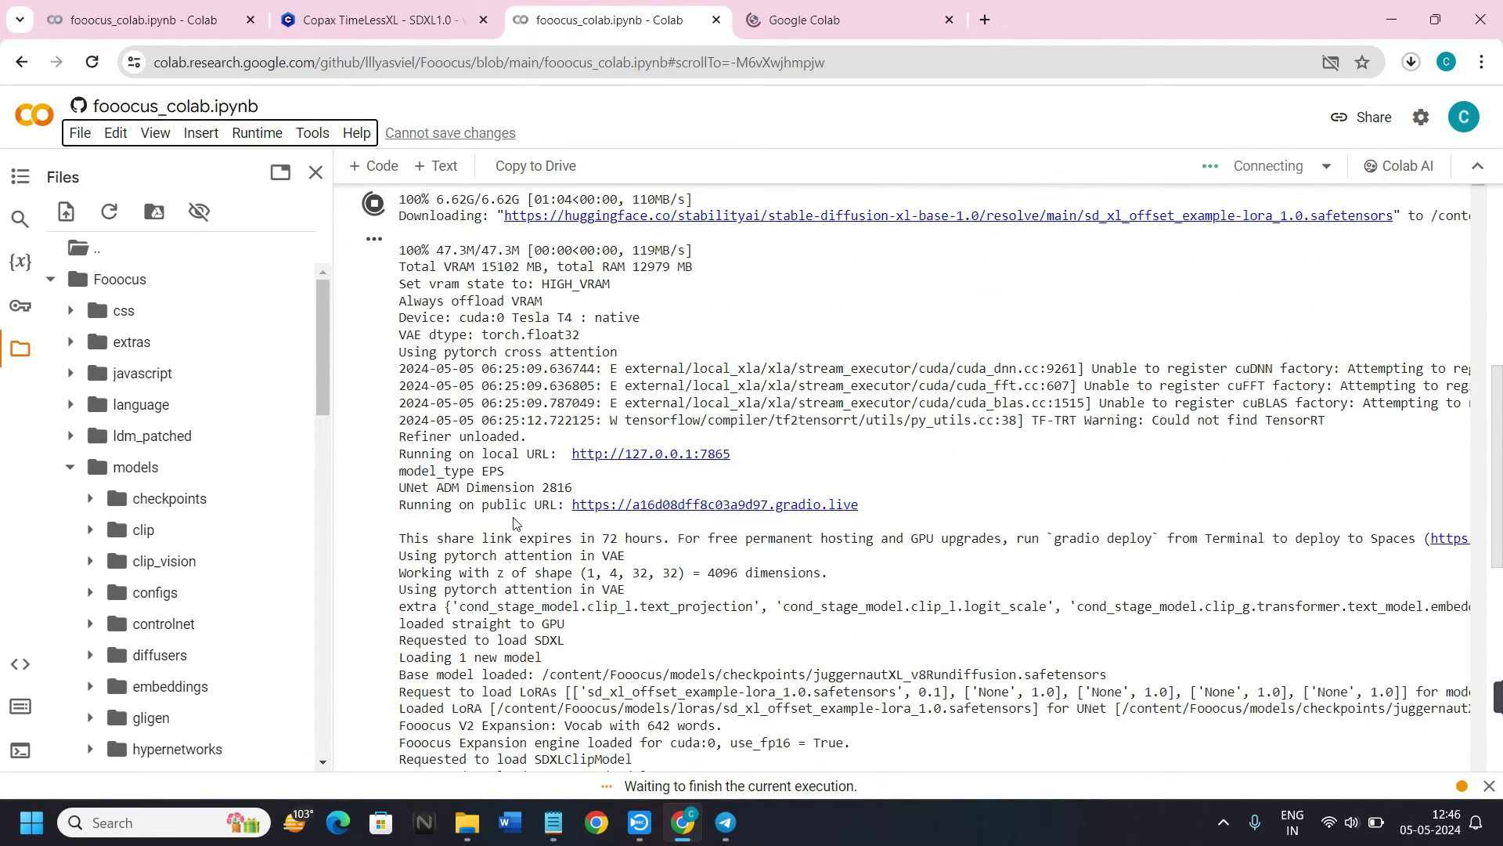
Open Fooocus from its gradio.live link, enable Advanced, and inspect the current base model
click(602, 507)
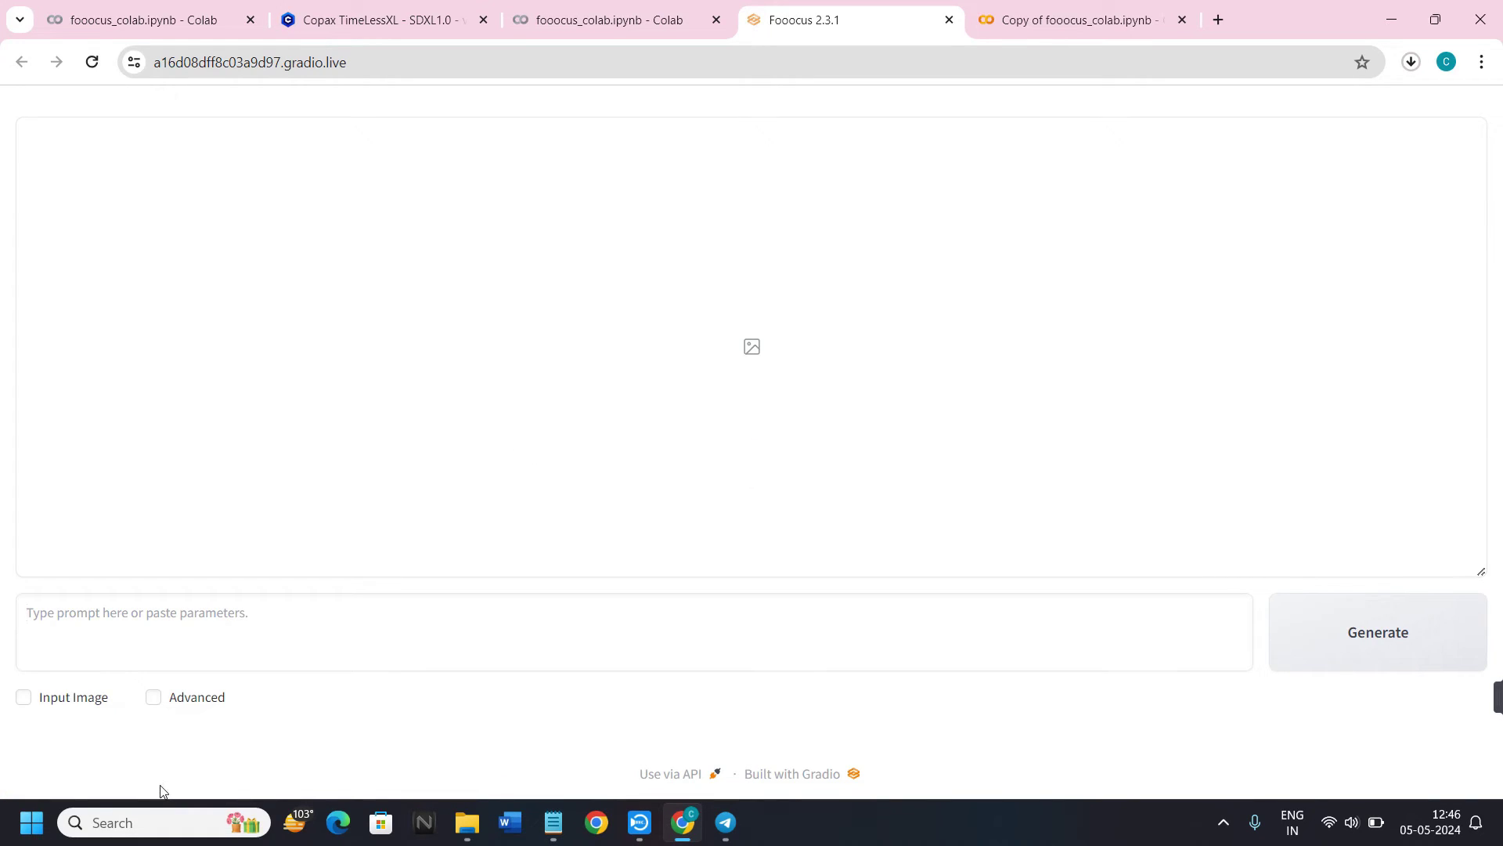
click(153, 698)
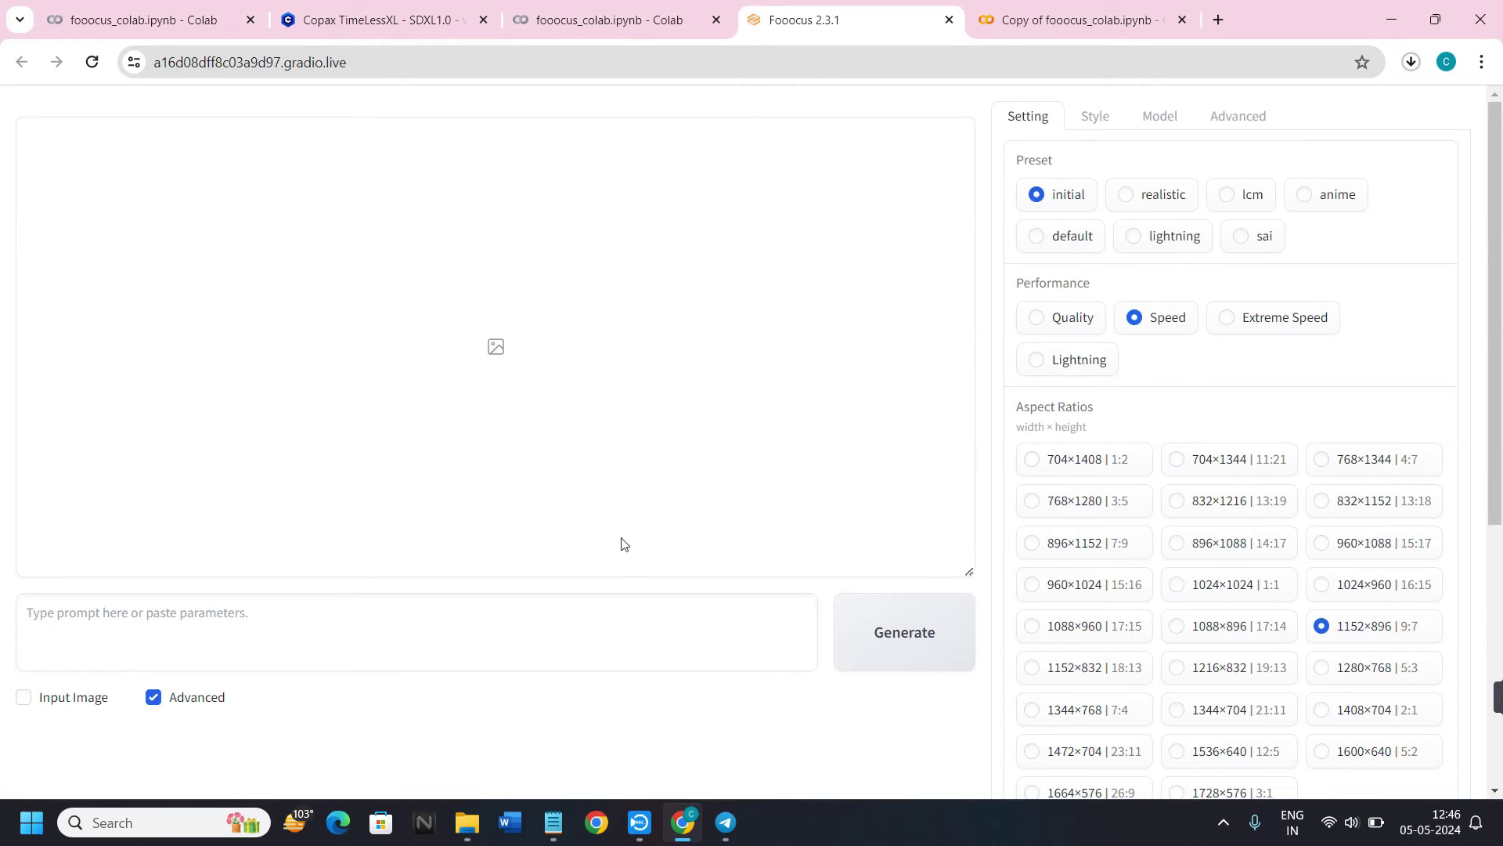
click(1164, 117)
click(1188, 200)
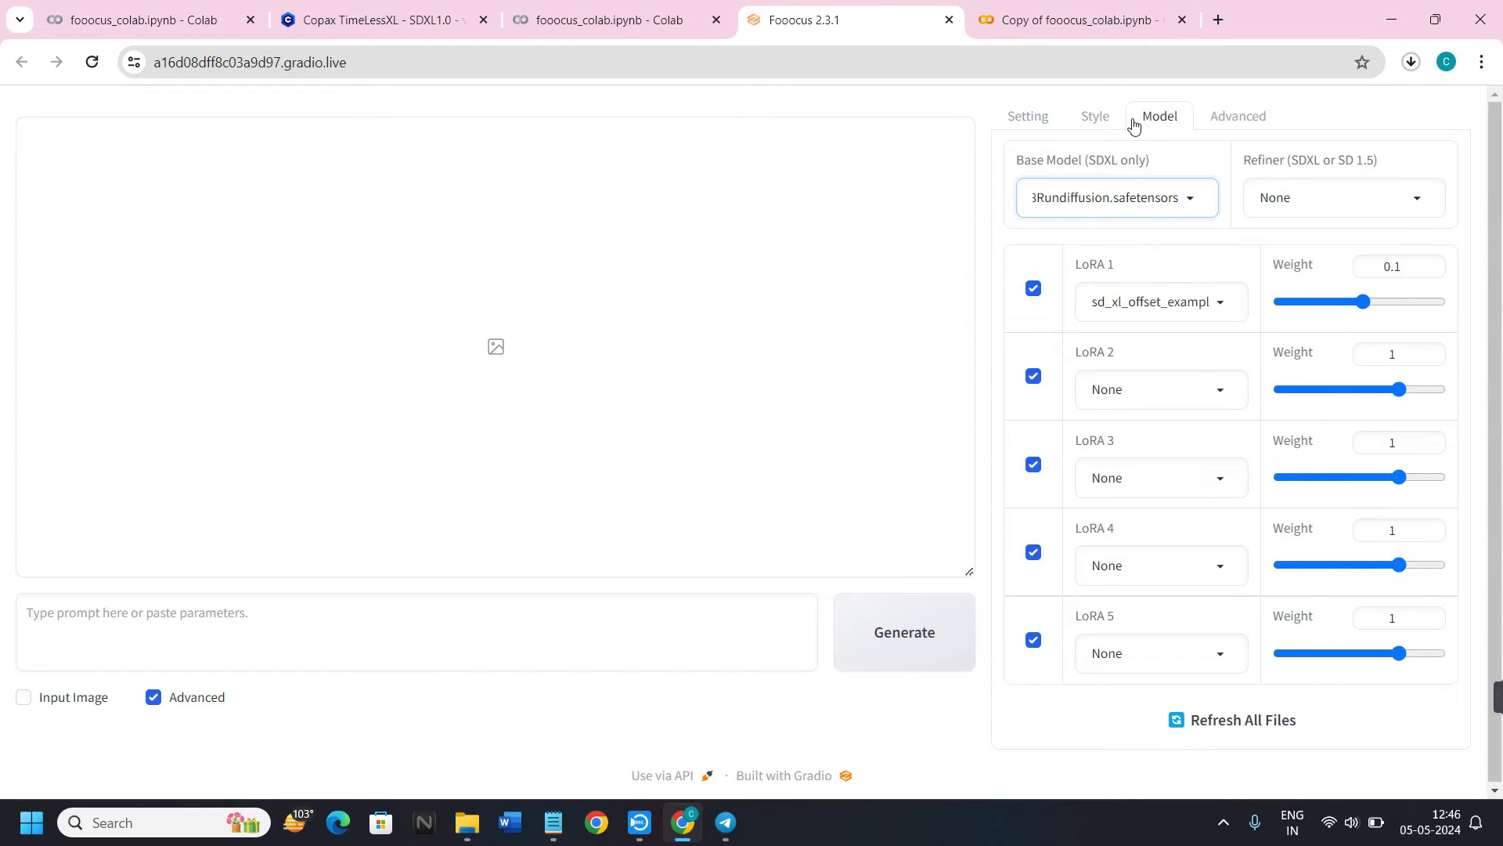
click(1041, 119)
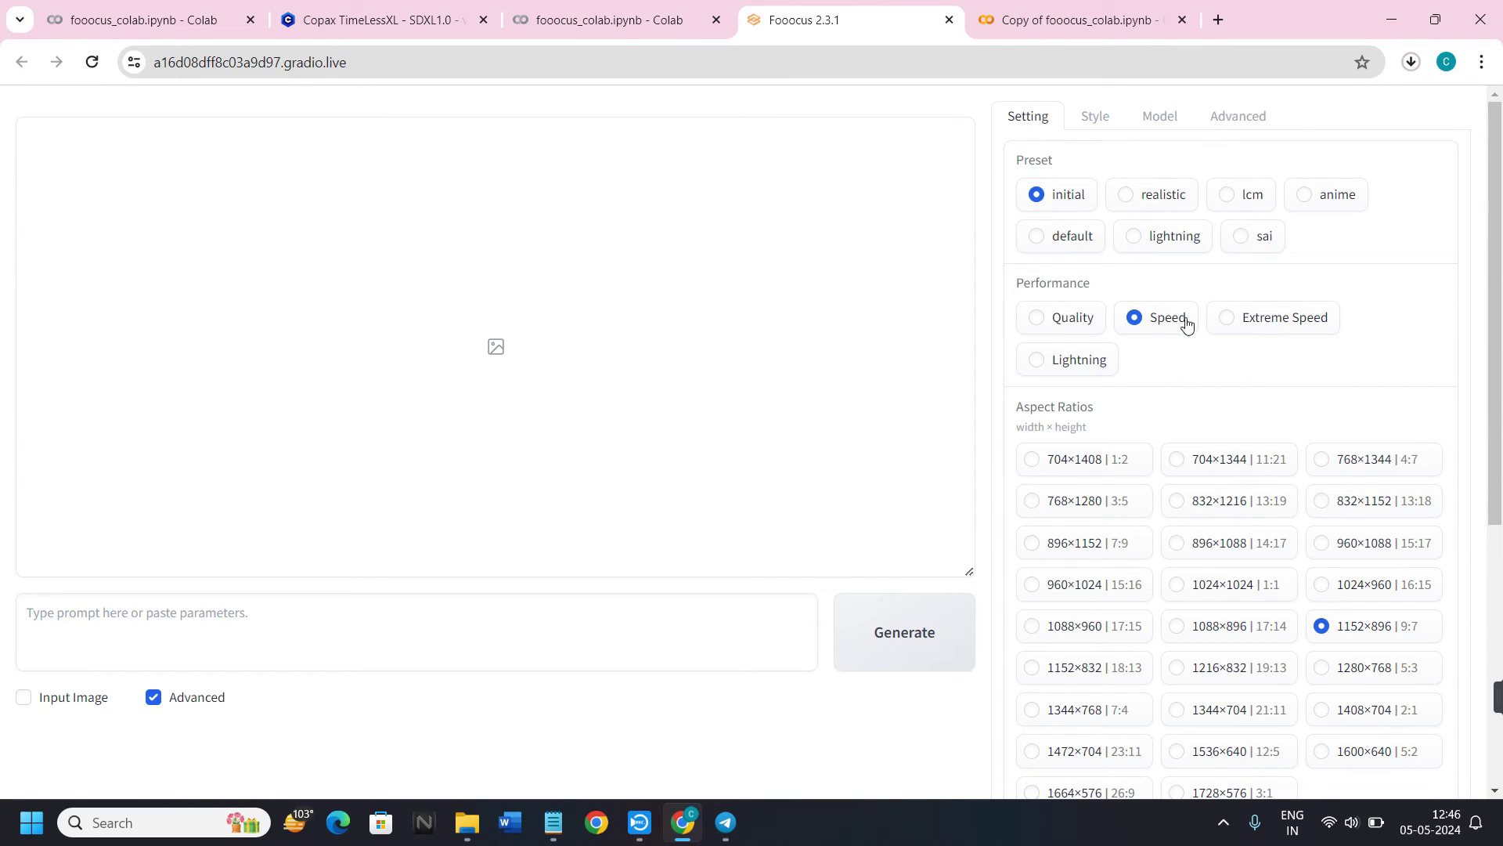
Uncheck the Fooocus V2, Fooocus Sharp and Fooocus Enhance styles
click(1101, 121)
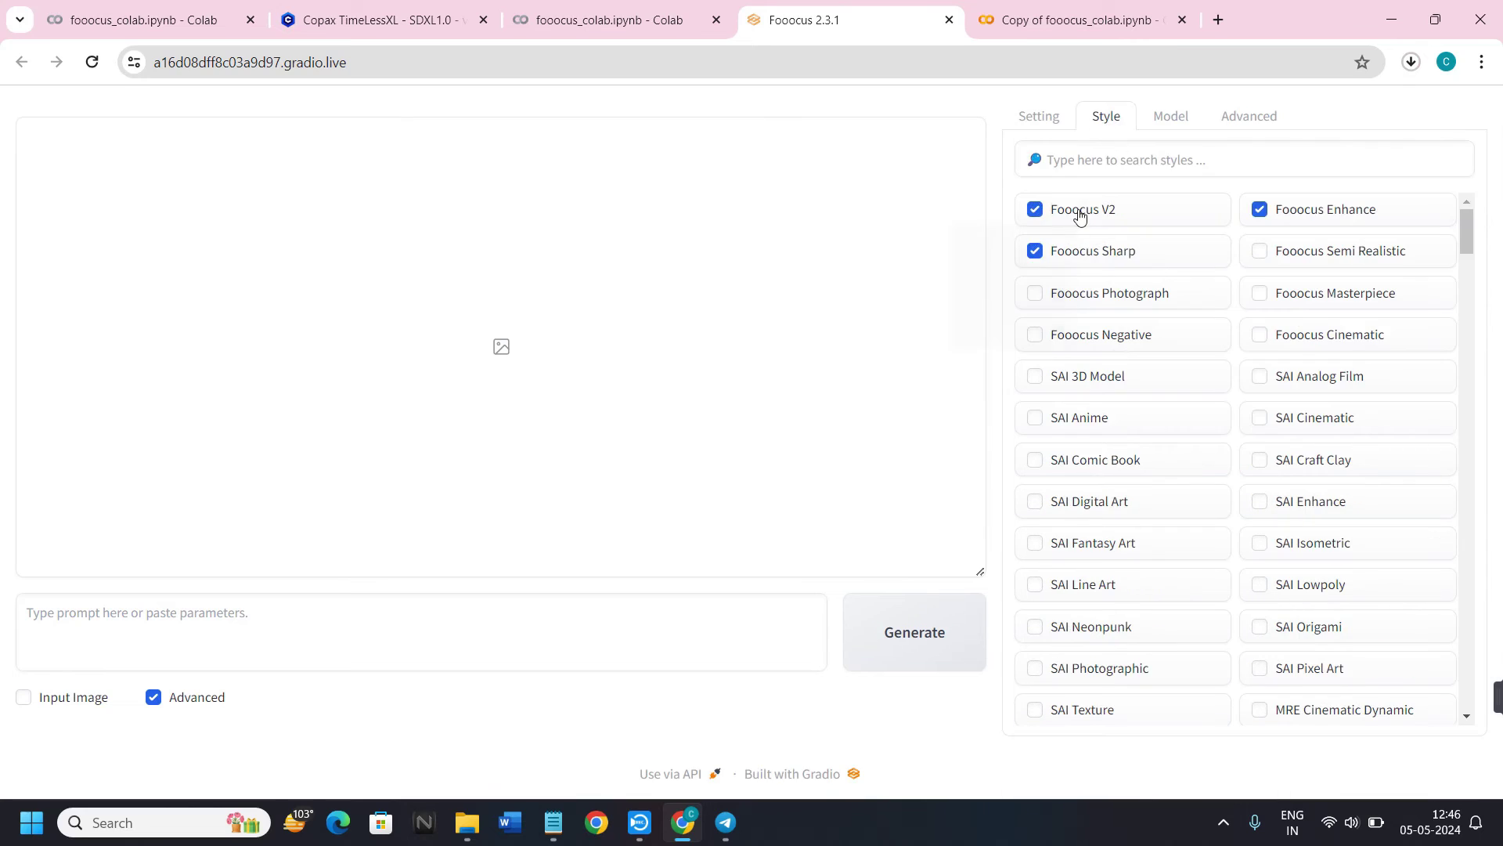
click(1035, 209)
click(1035, 250)
click(1259, 209)
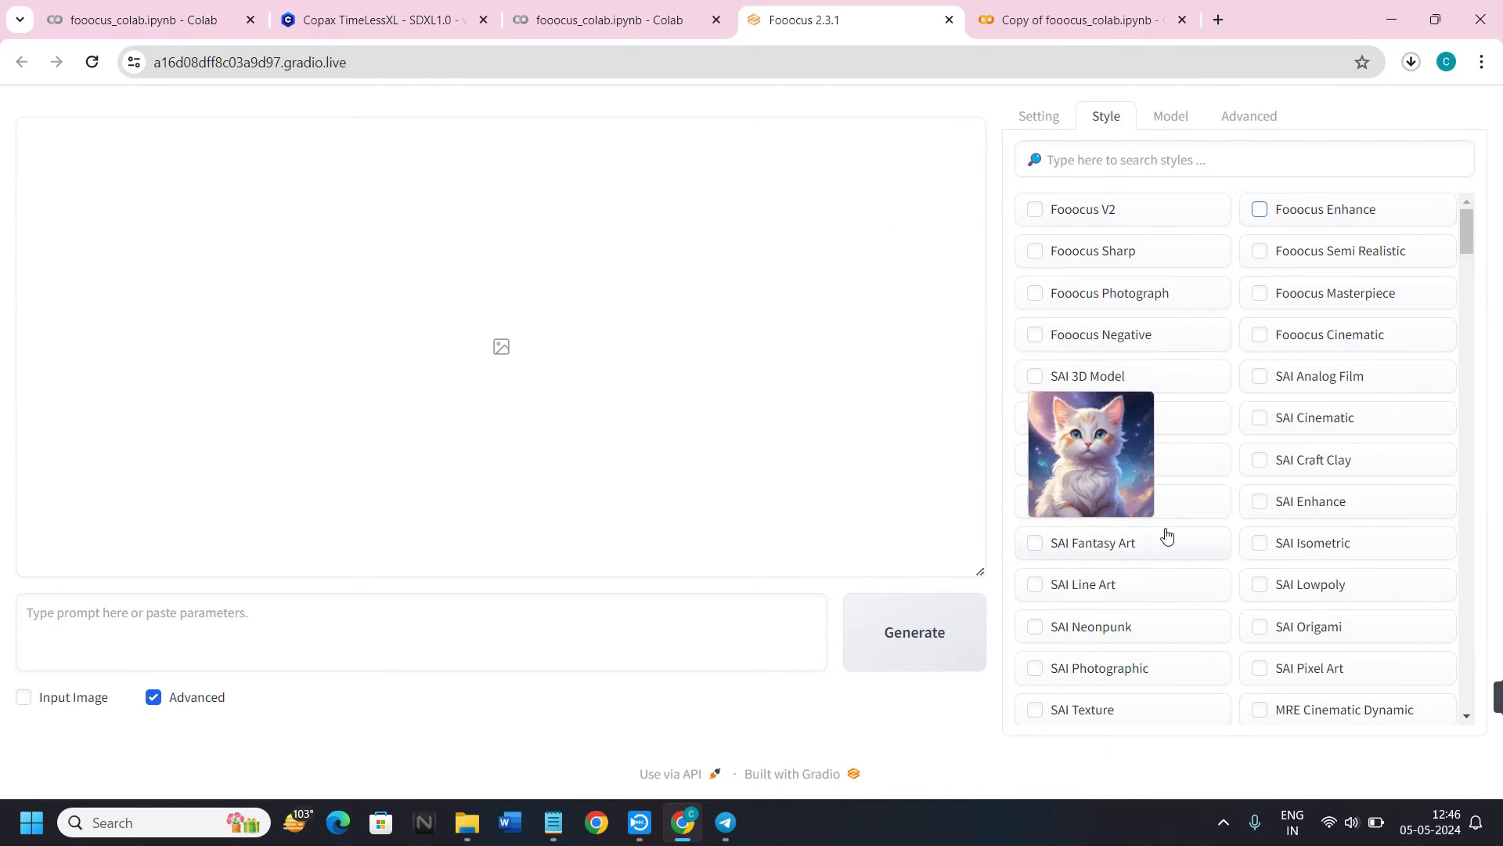
scroll(1166, 535, down, 20)
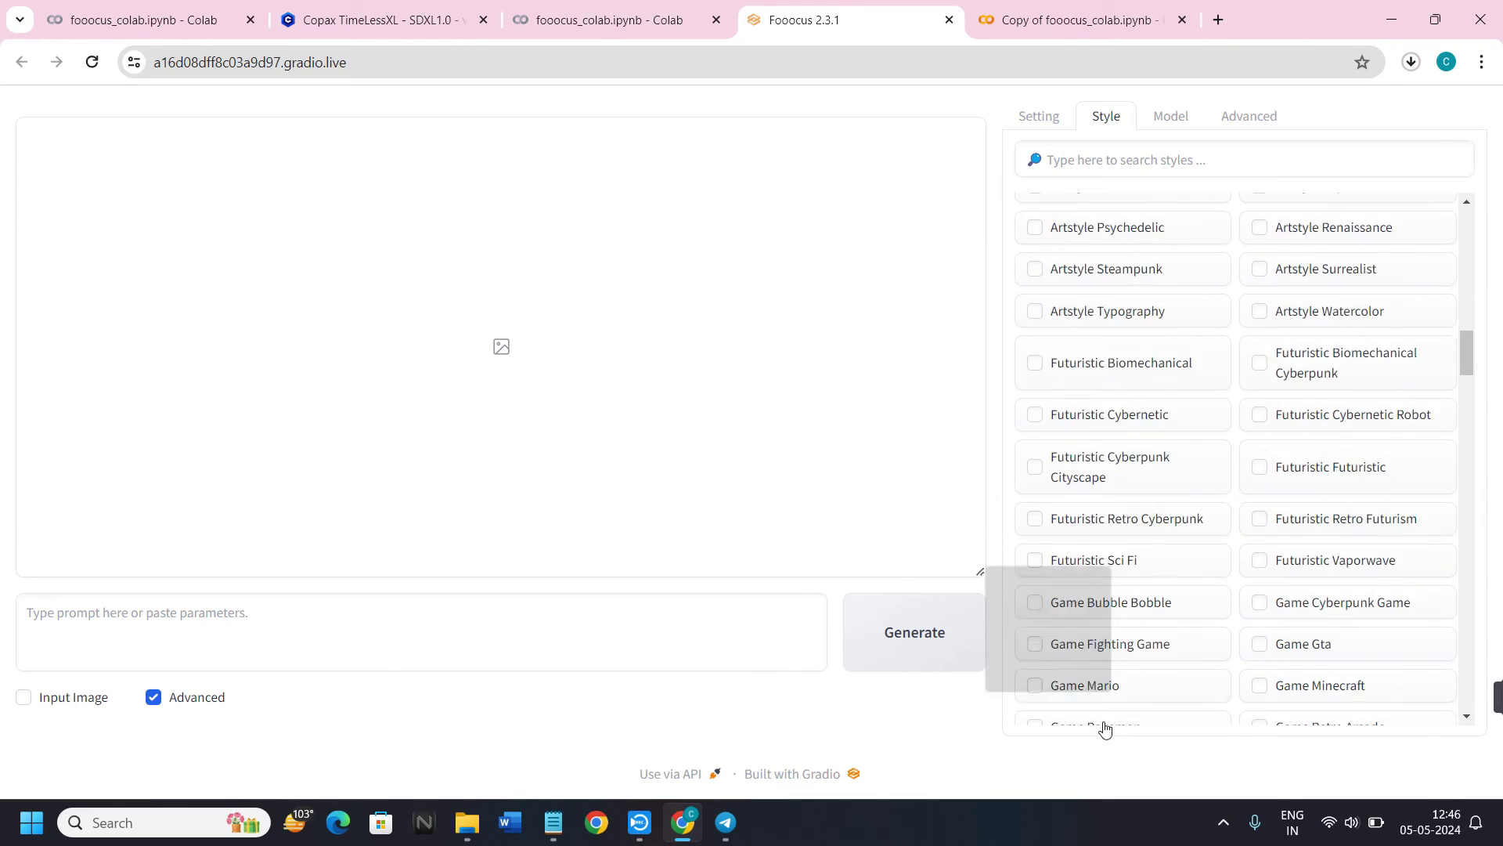
scroll(1104, 729, down, 2)
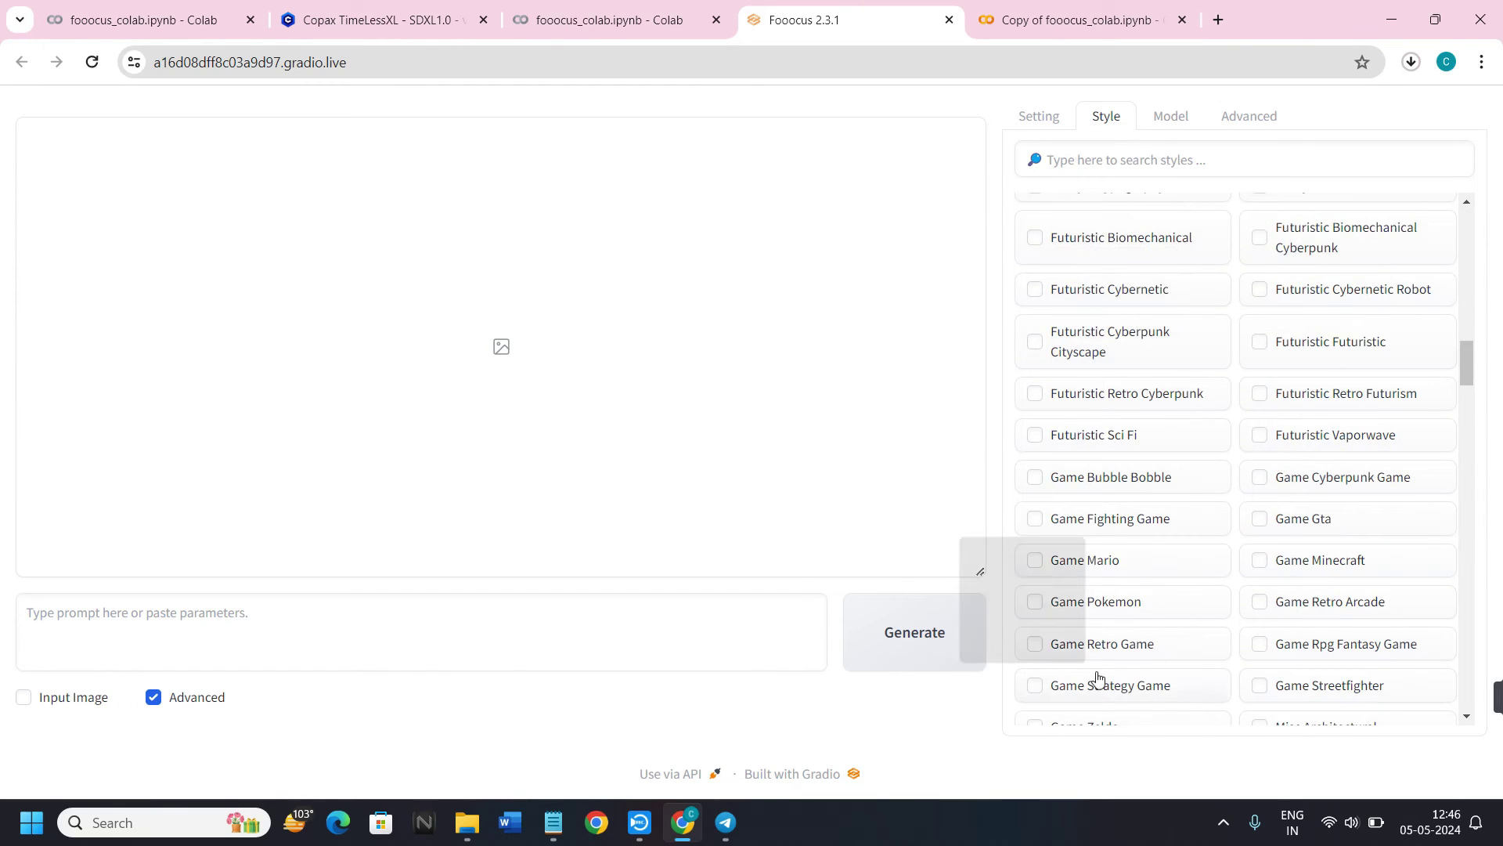
scroll(1088, 657, down, 5)
click(1030, 117)
scroll(1068, 614, down, 5)
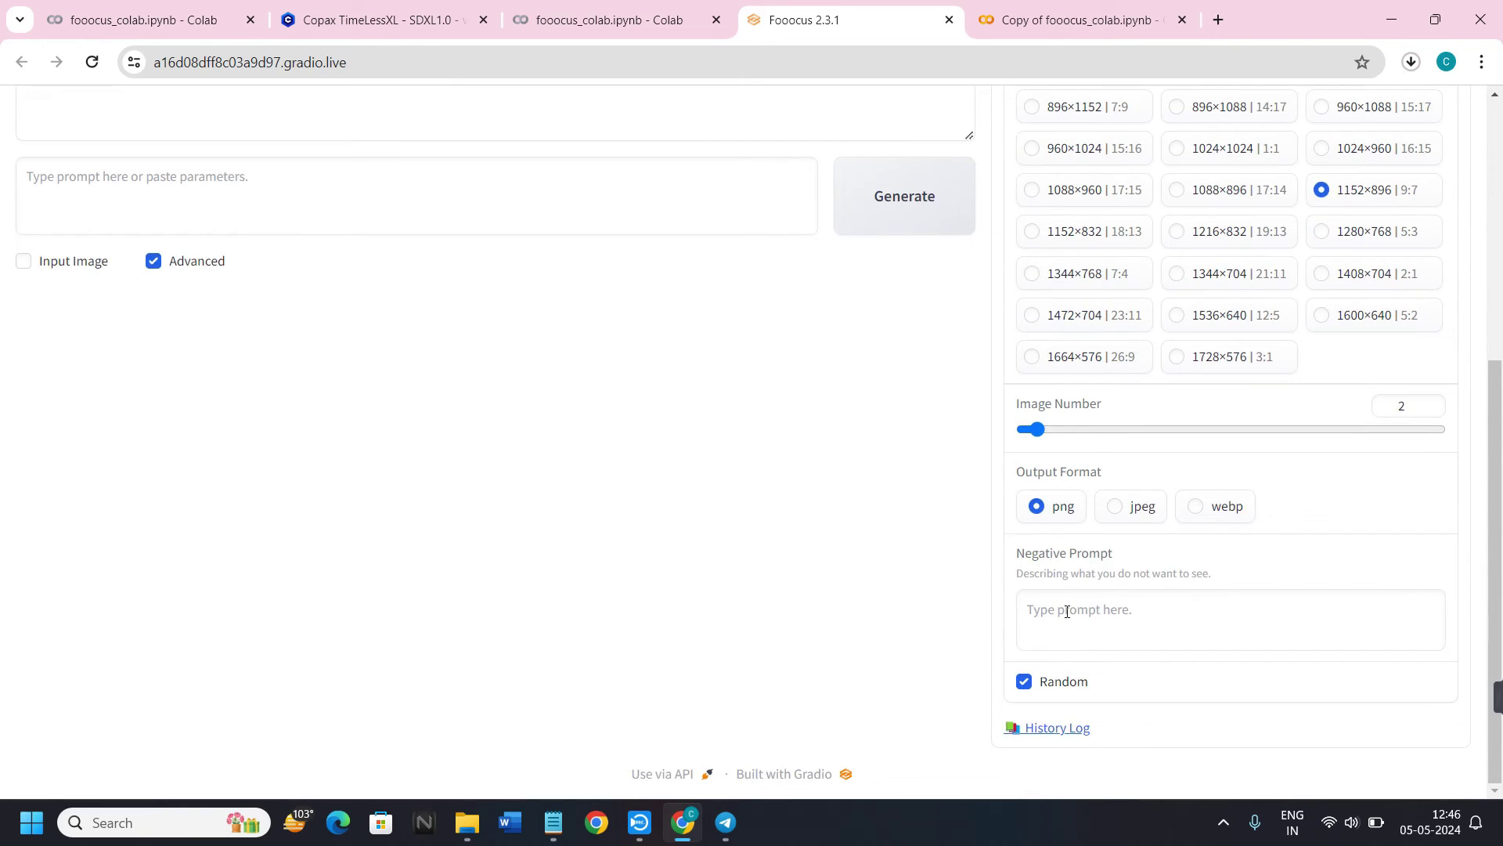
Review the Fooocus Log 2024-05-05 of past generations, then return to the Copax TimeLessXL Civitai page
click(1053, 731)
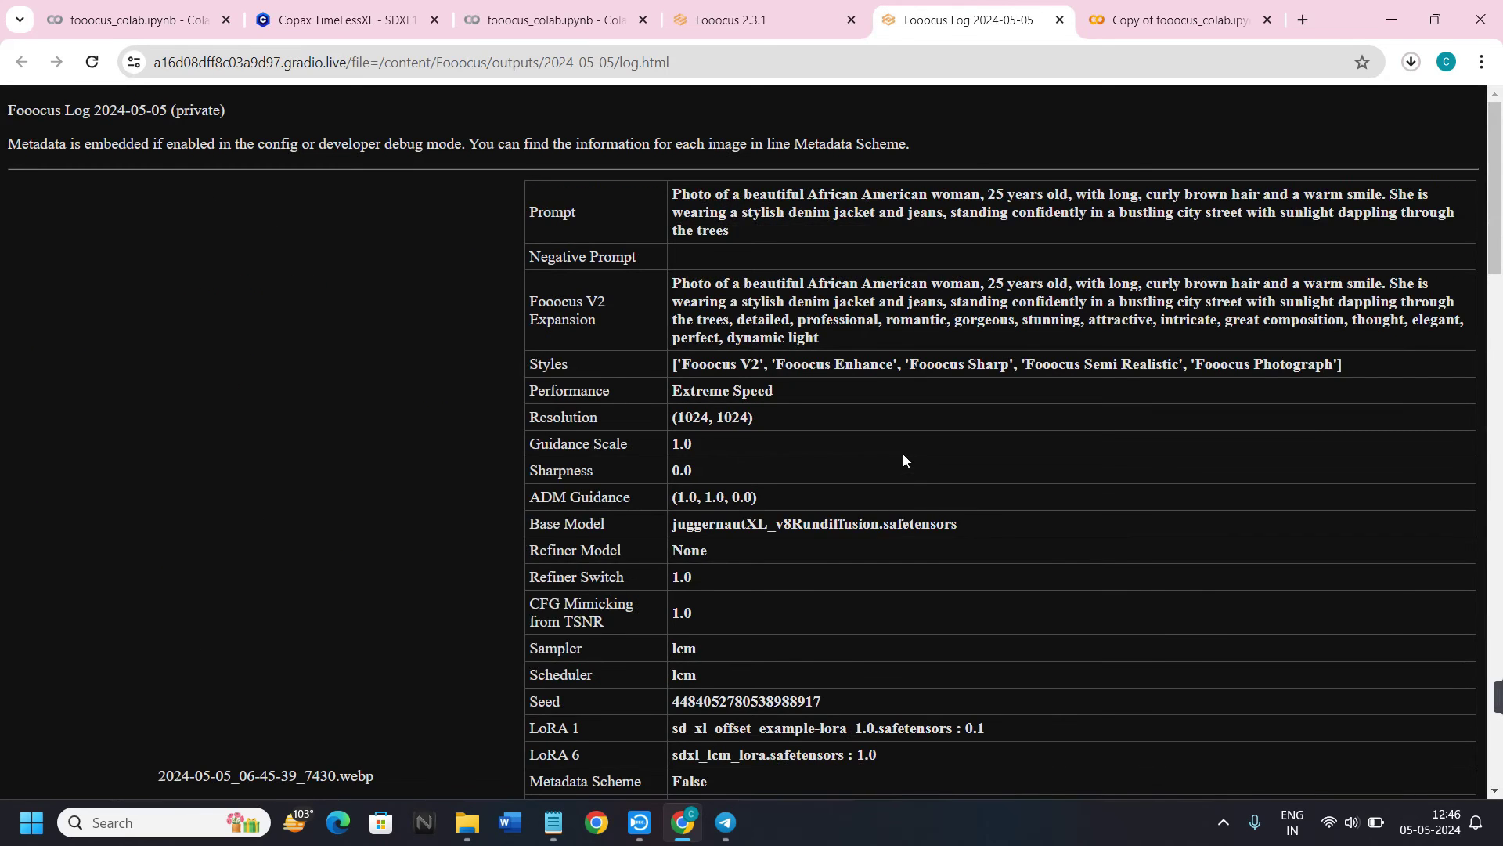
scroll(255, 415, down, 15)
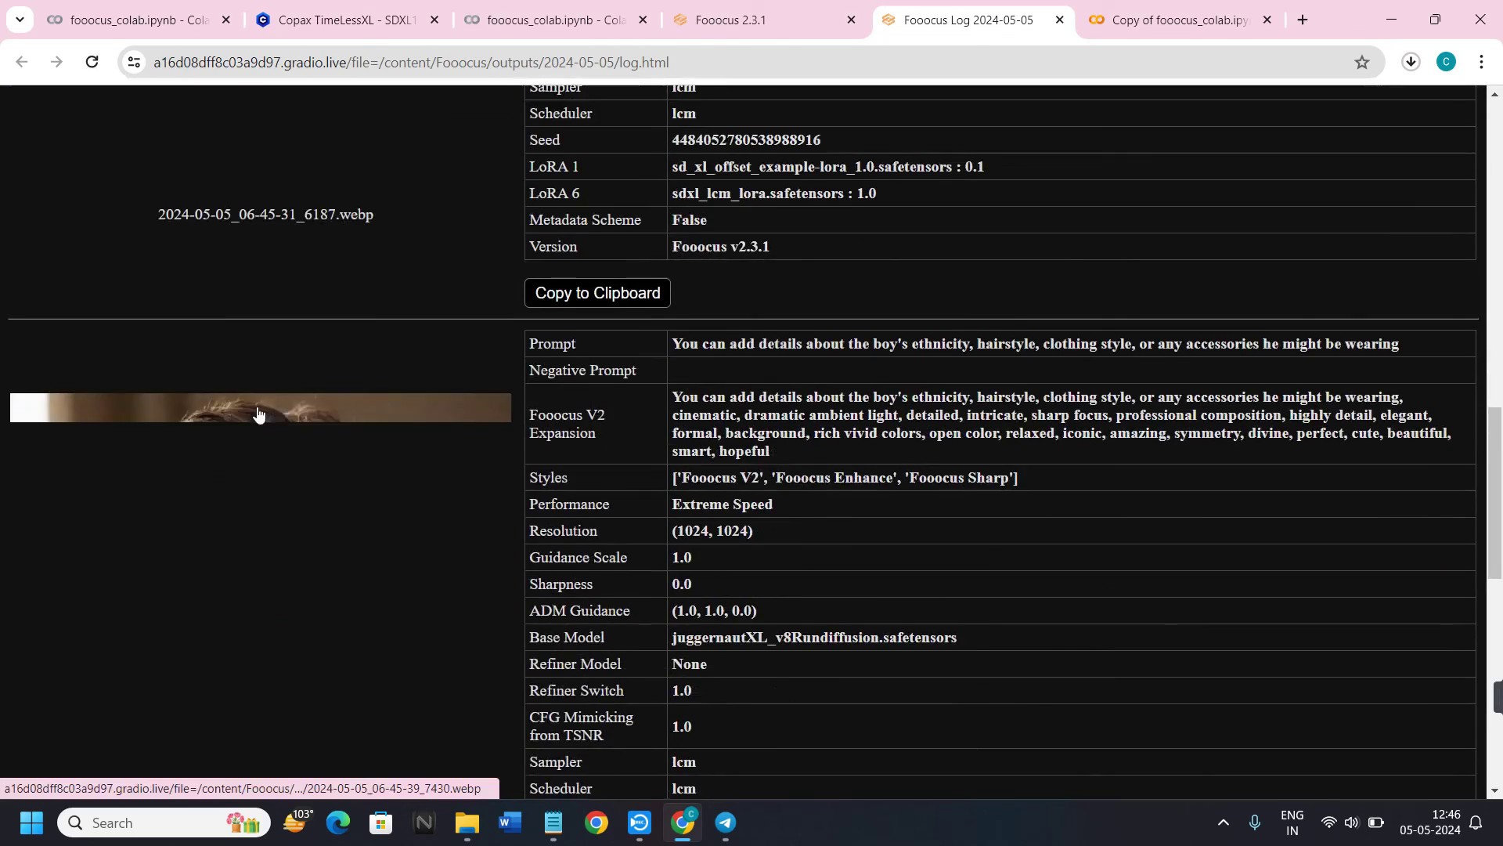
scroll(259, 412, down, 2)
scroll(258, 413, down, 9)
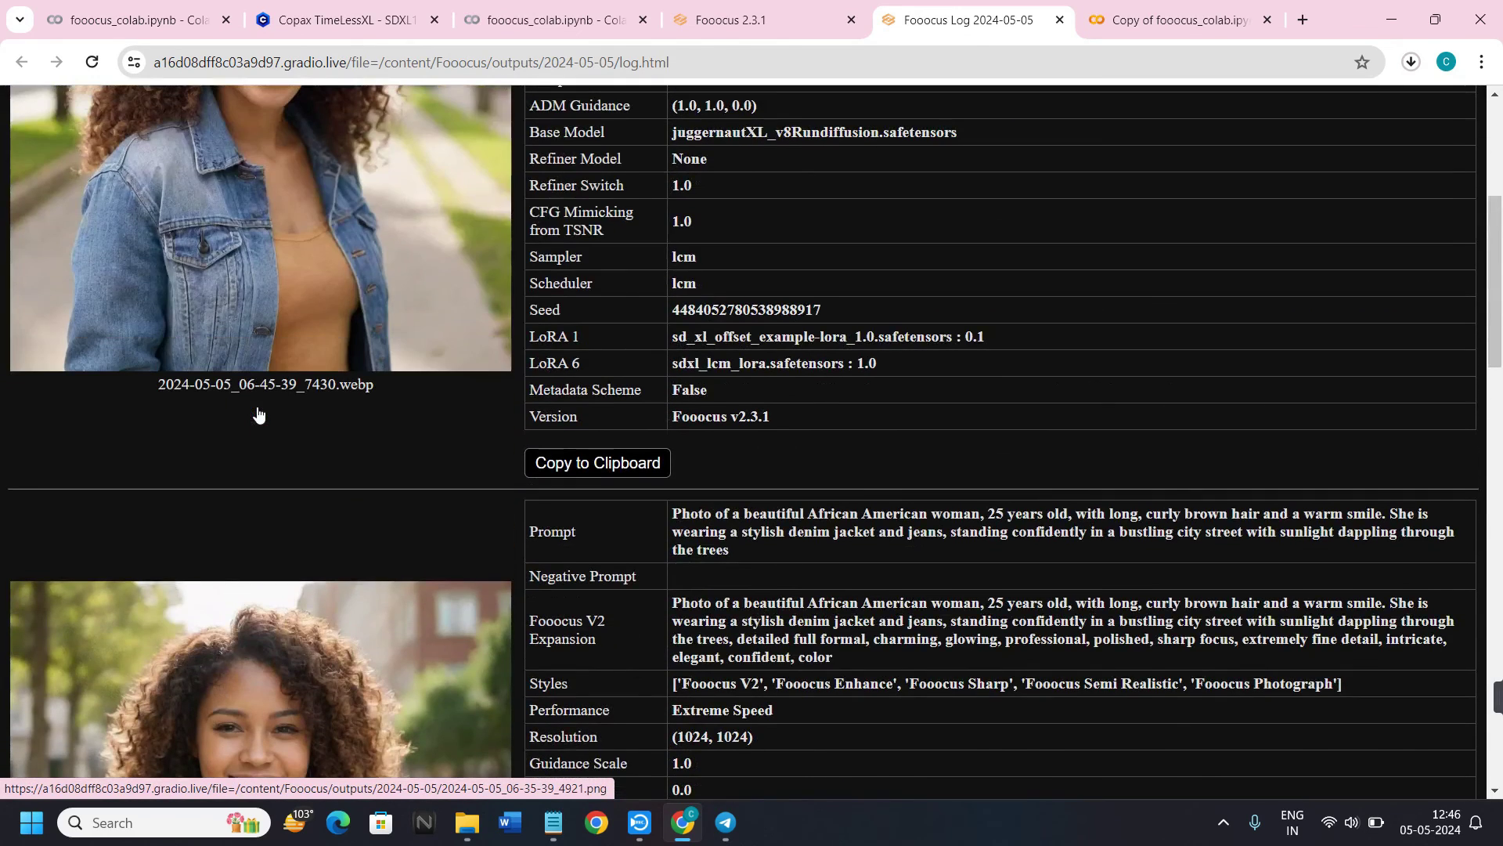
scroll(259, 413, up, 5)
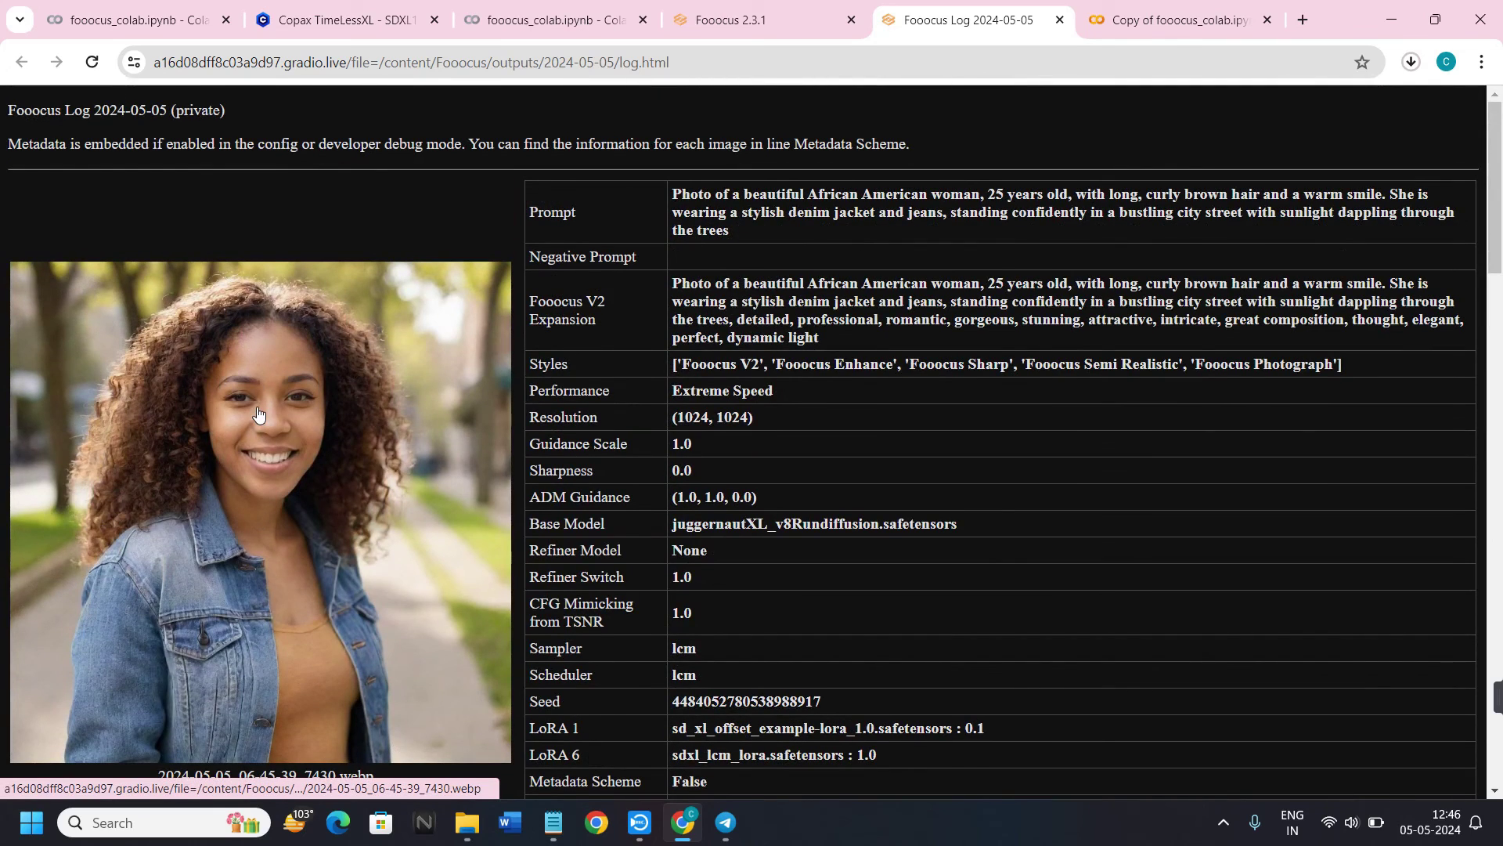
scroll(258, 413, down, 4)
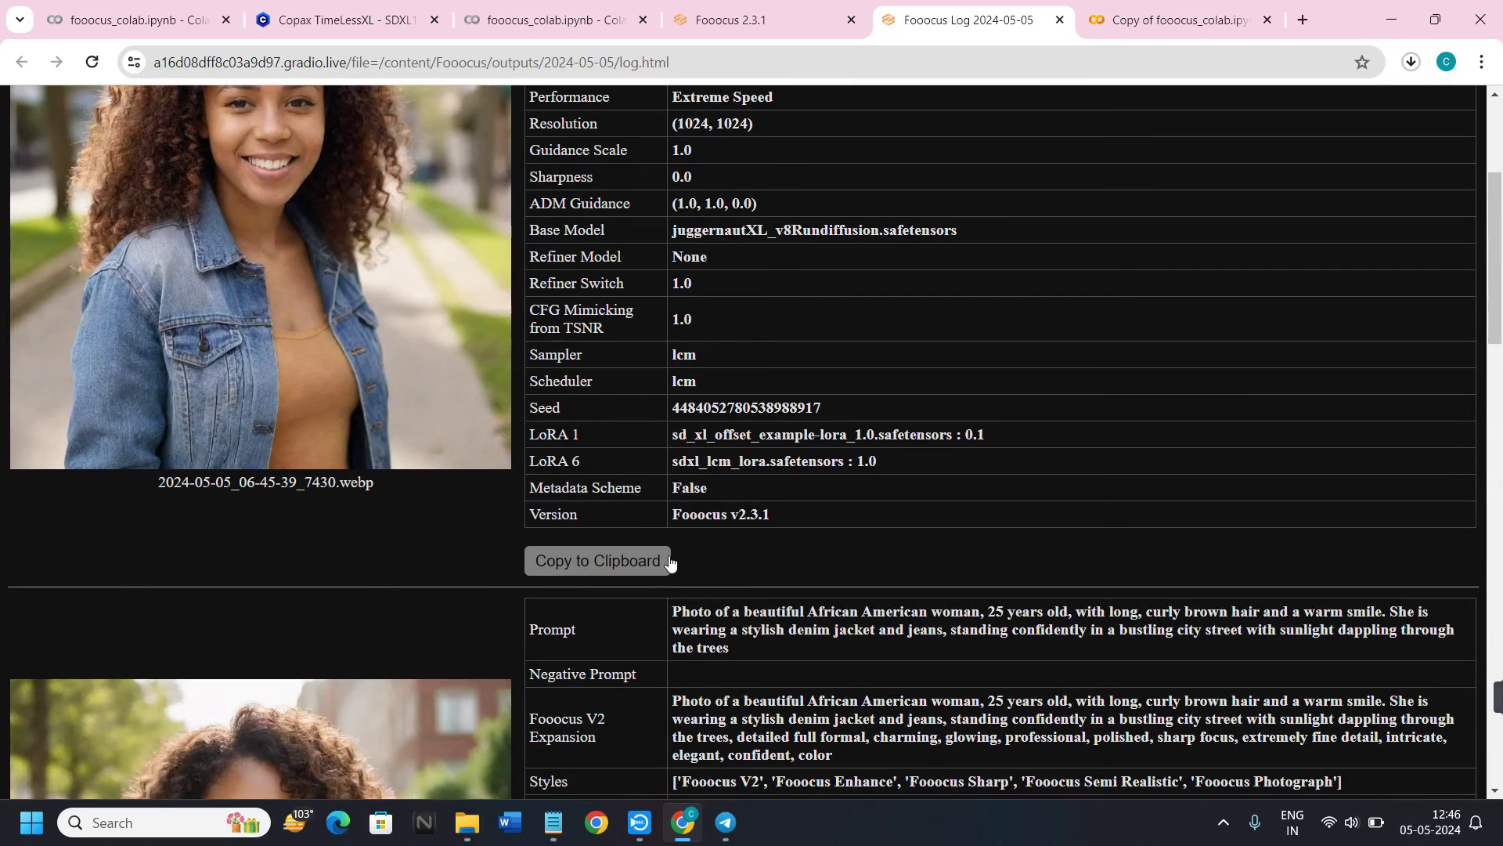
scroll(667, 546, down, 4)
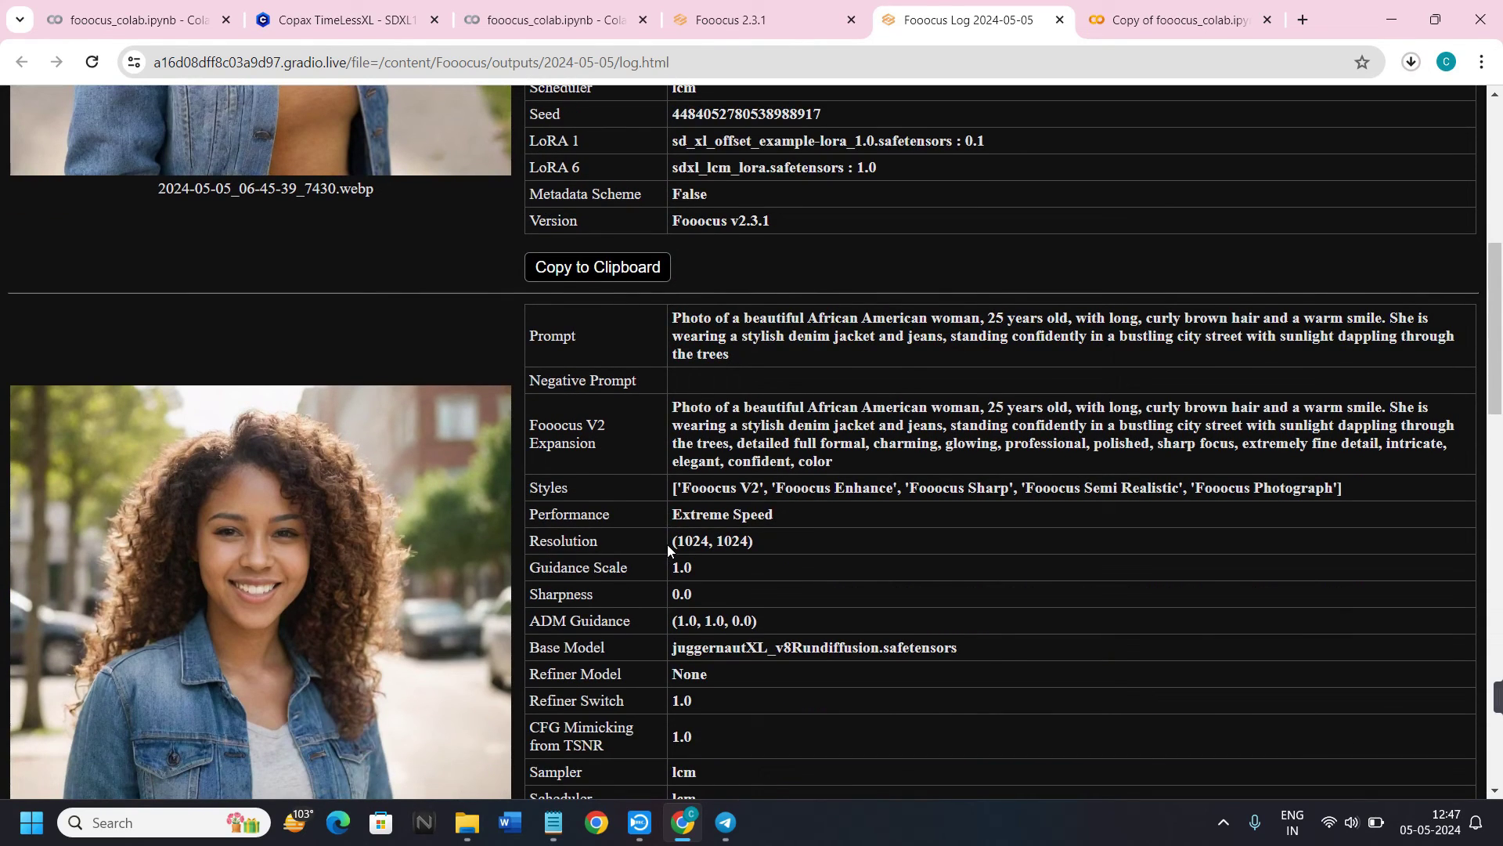
scroll(667, 544, up, 8)
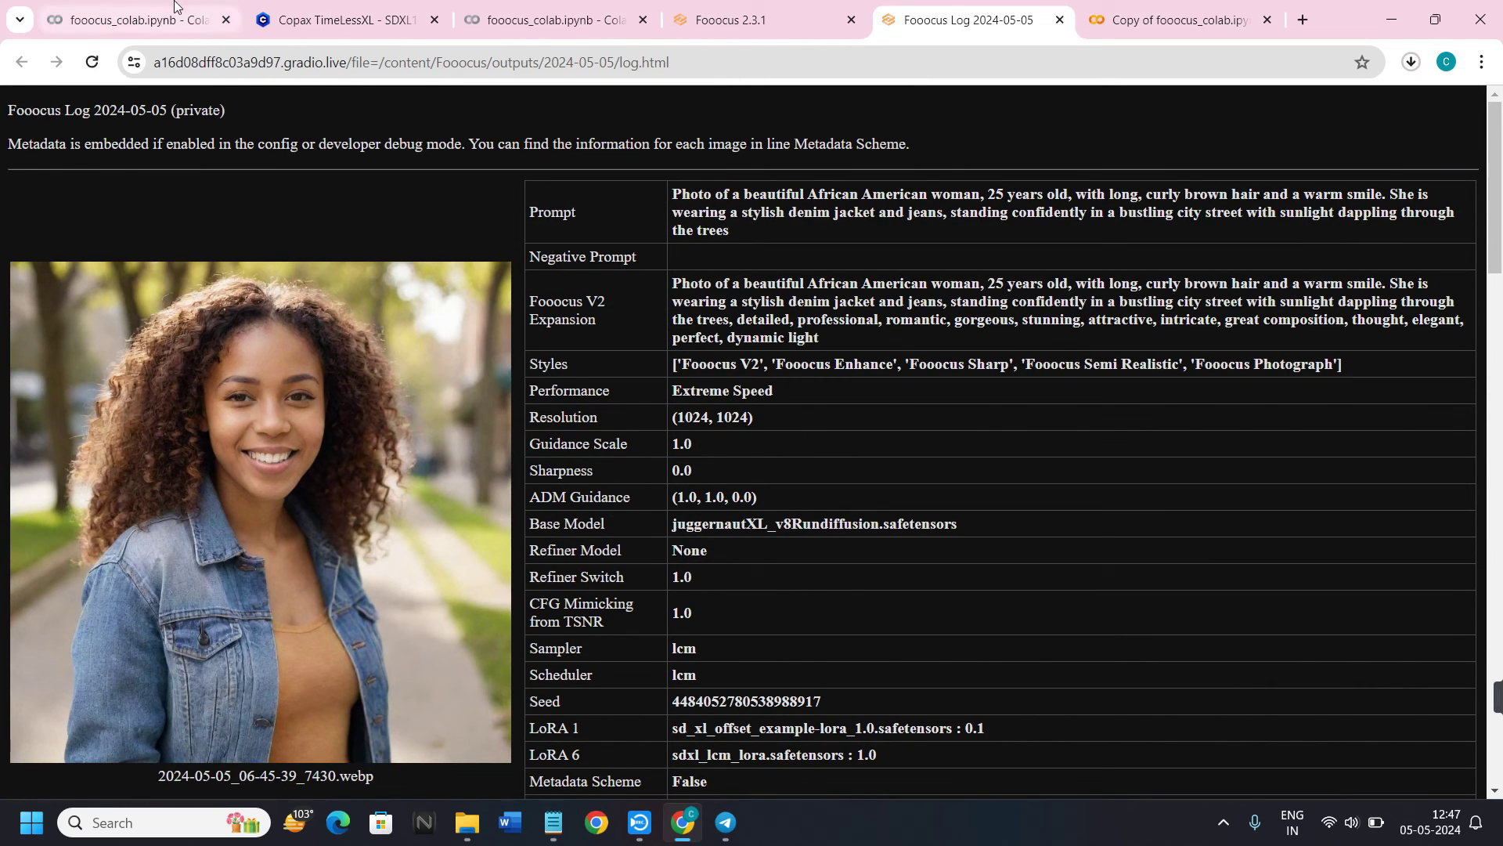
click(344, 20)
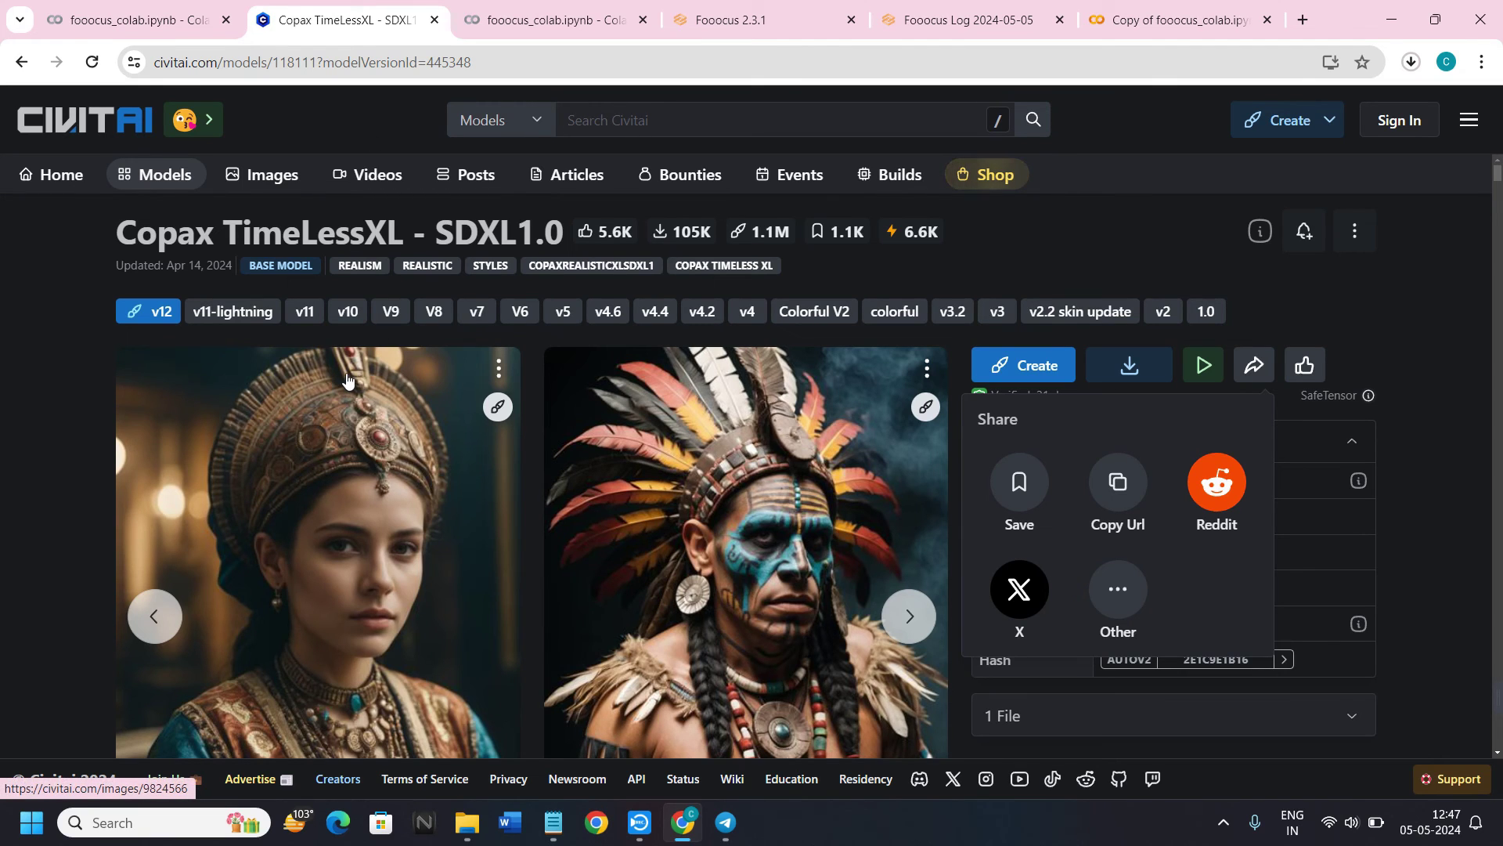
Check the wget cell's progress in Colab, then view Fooocus's Model settings with juggernautXL_v8Rundiffusion as base model
click(756, 28)
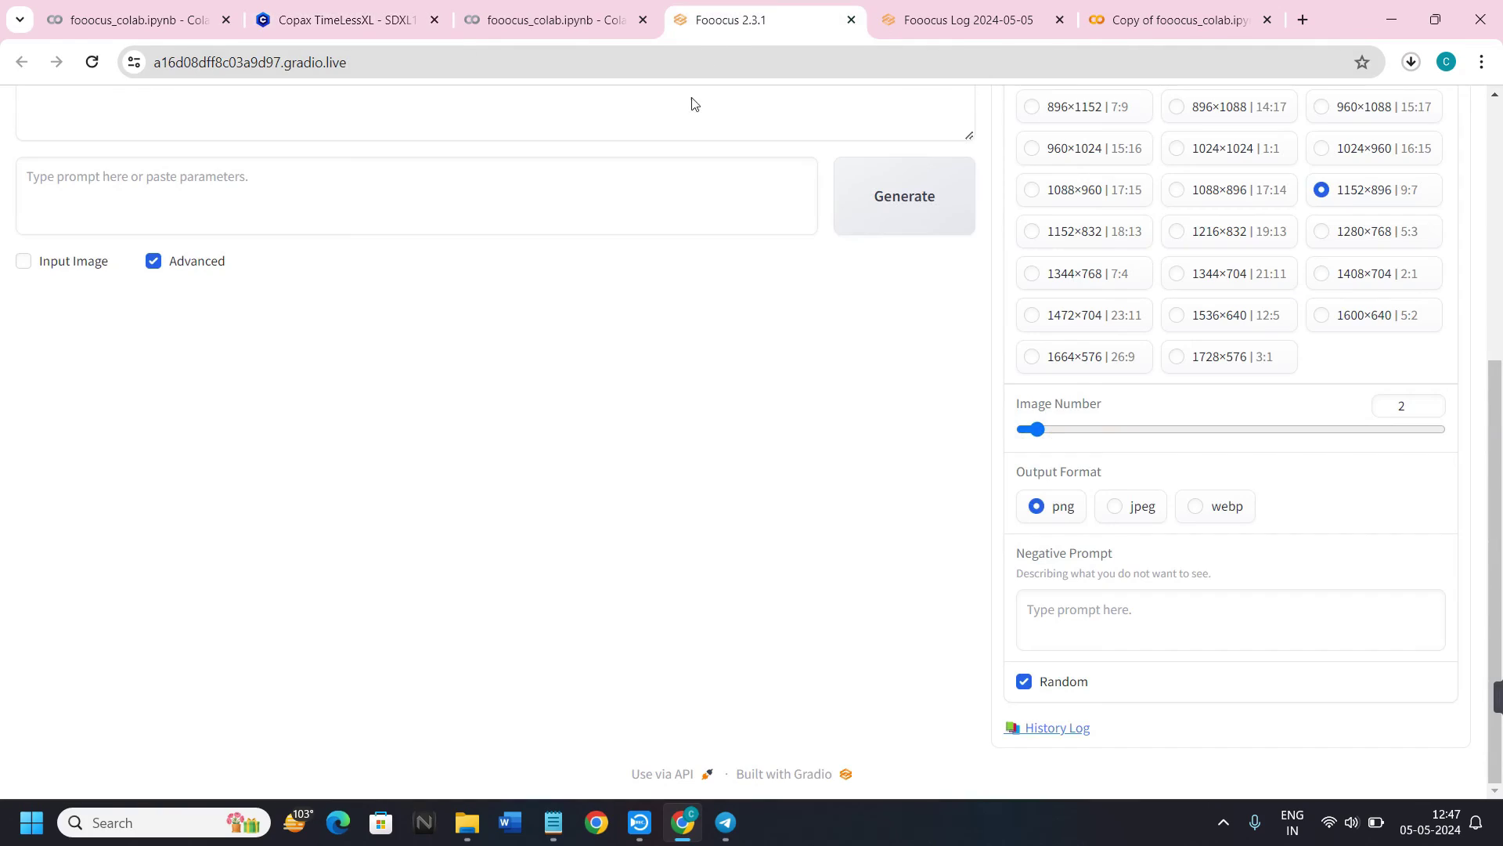
click(553, 20)
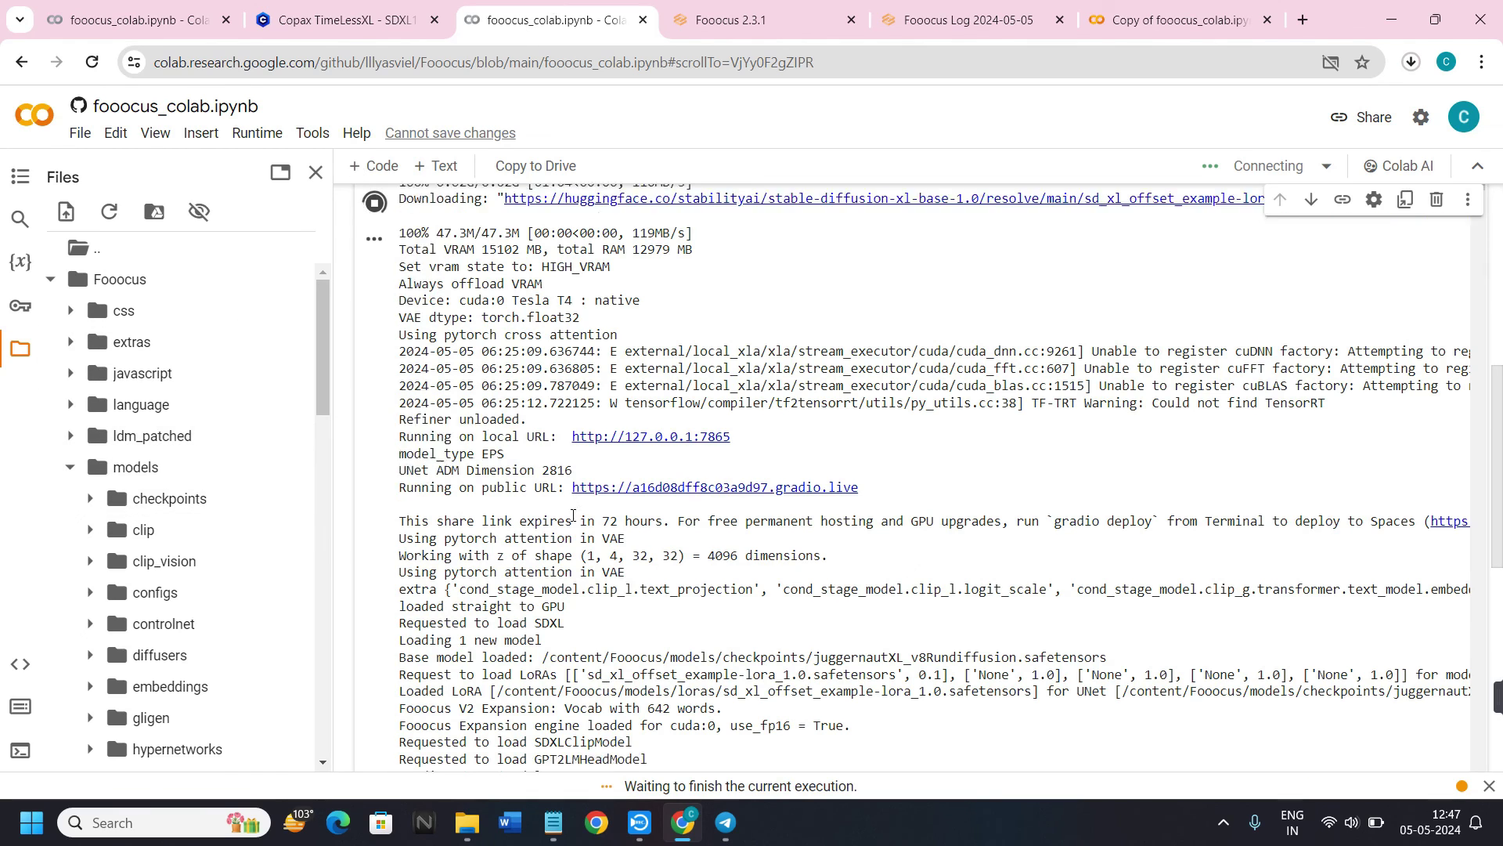
scroll(573, 514, down, 20)
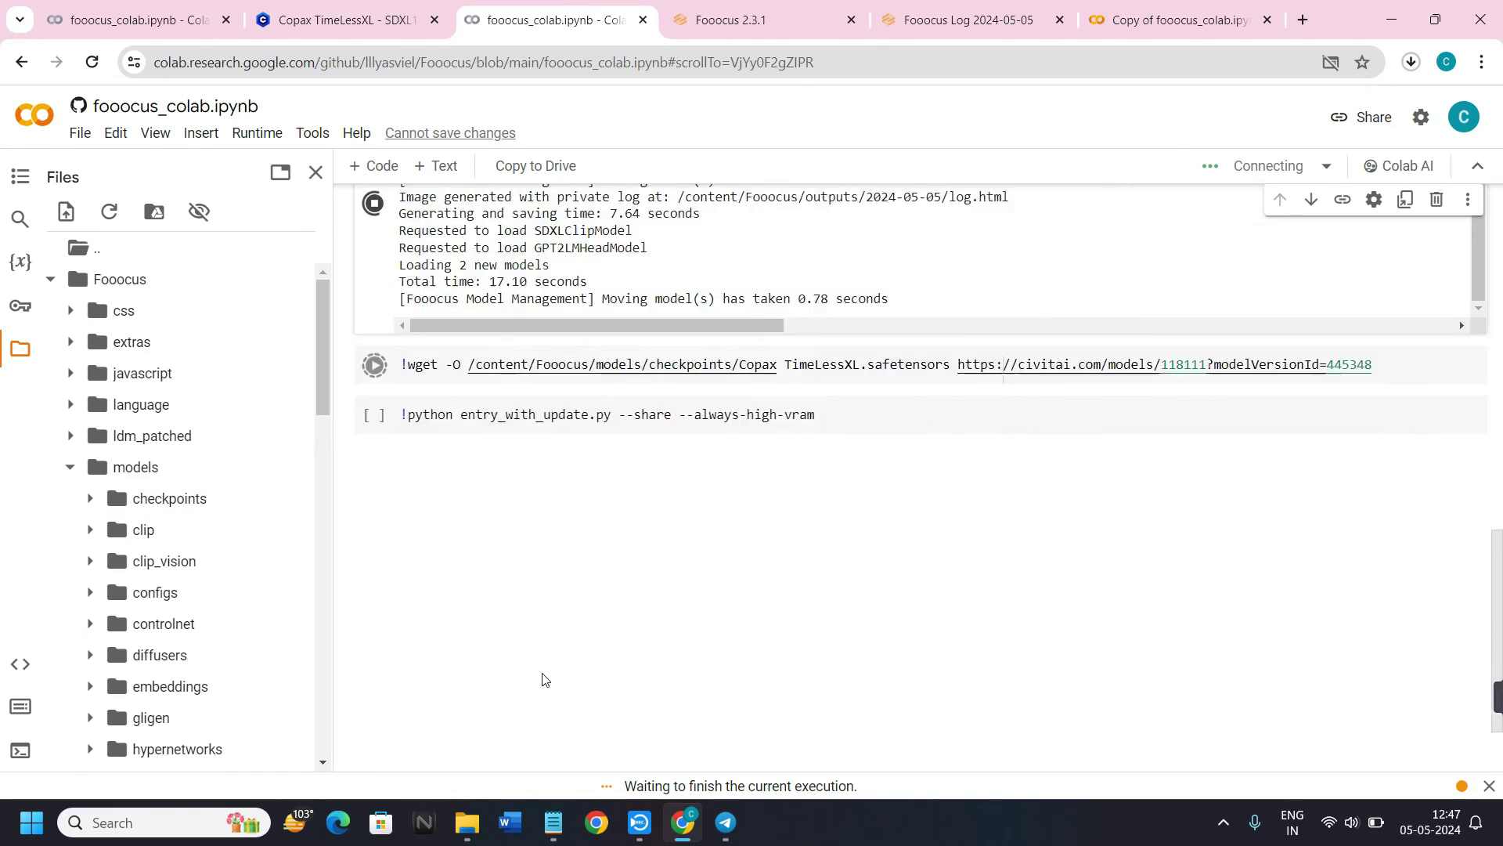
scroll(546, 679, down, 2)
click(791, 30)
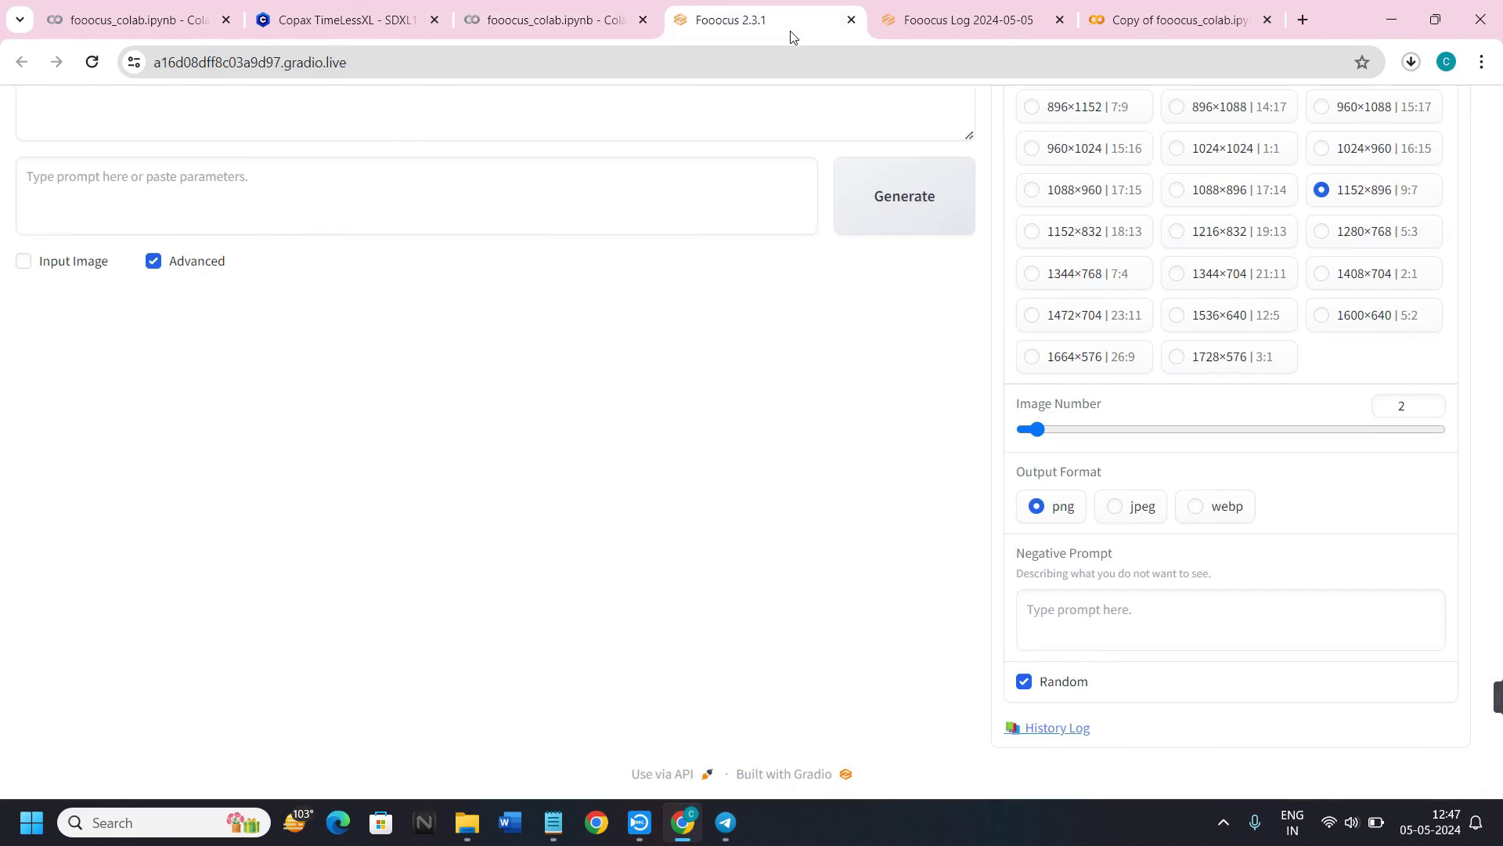
scroll(1100, 250, up, 5)
click(1161, 119)
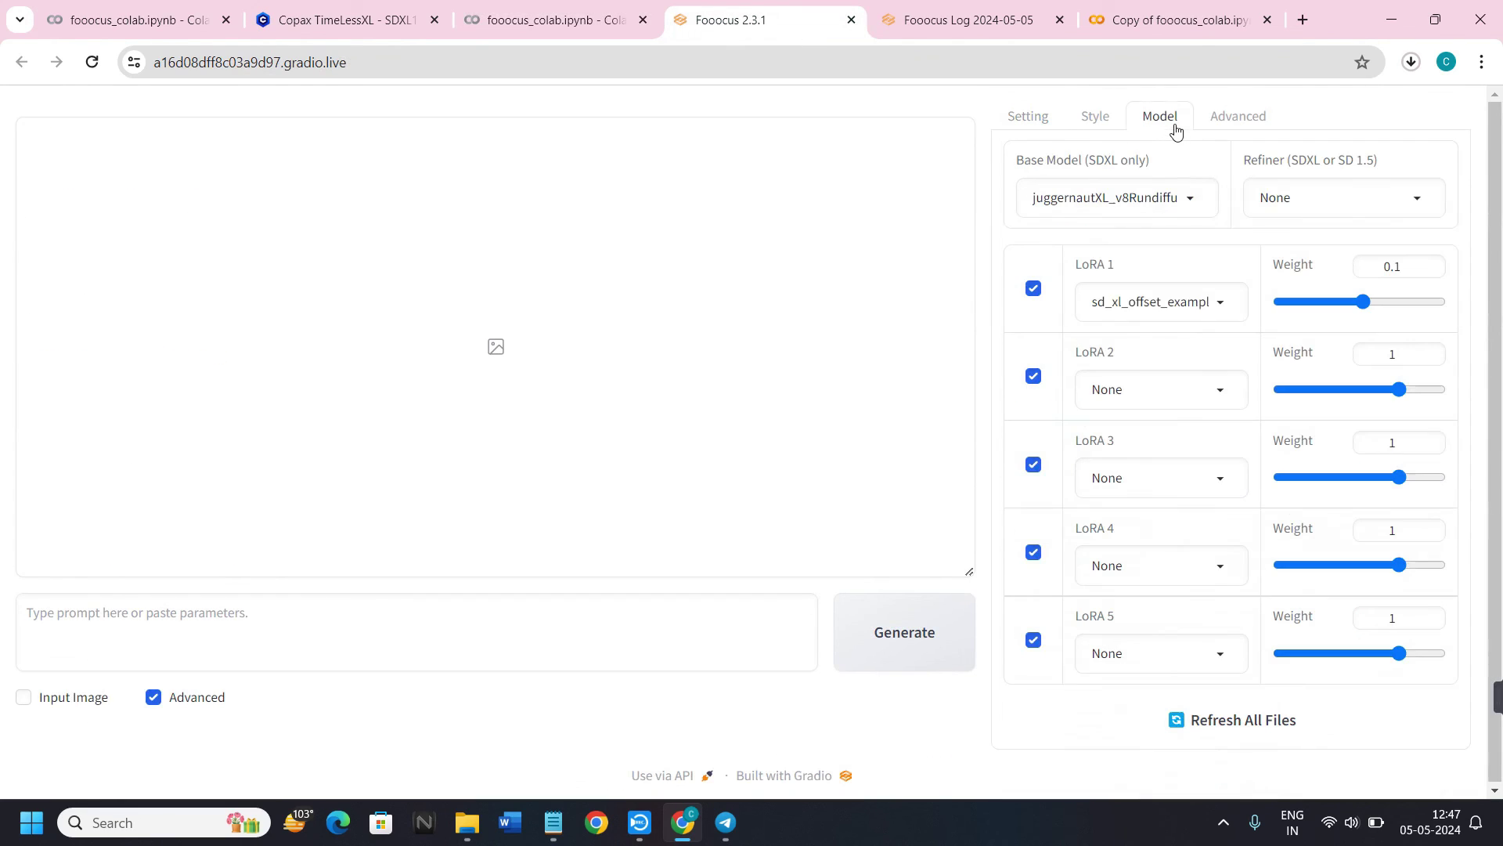